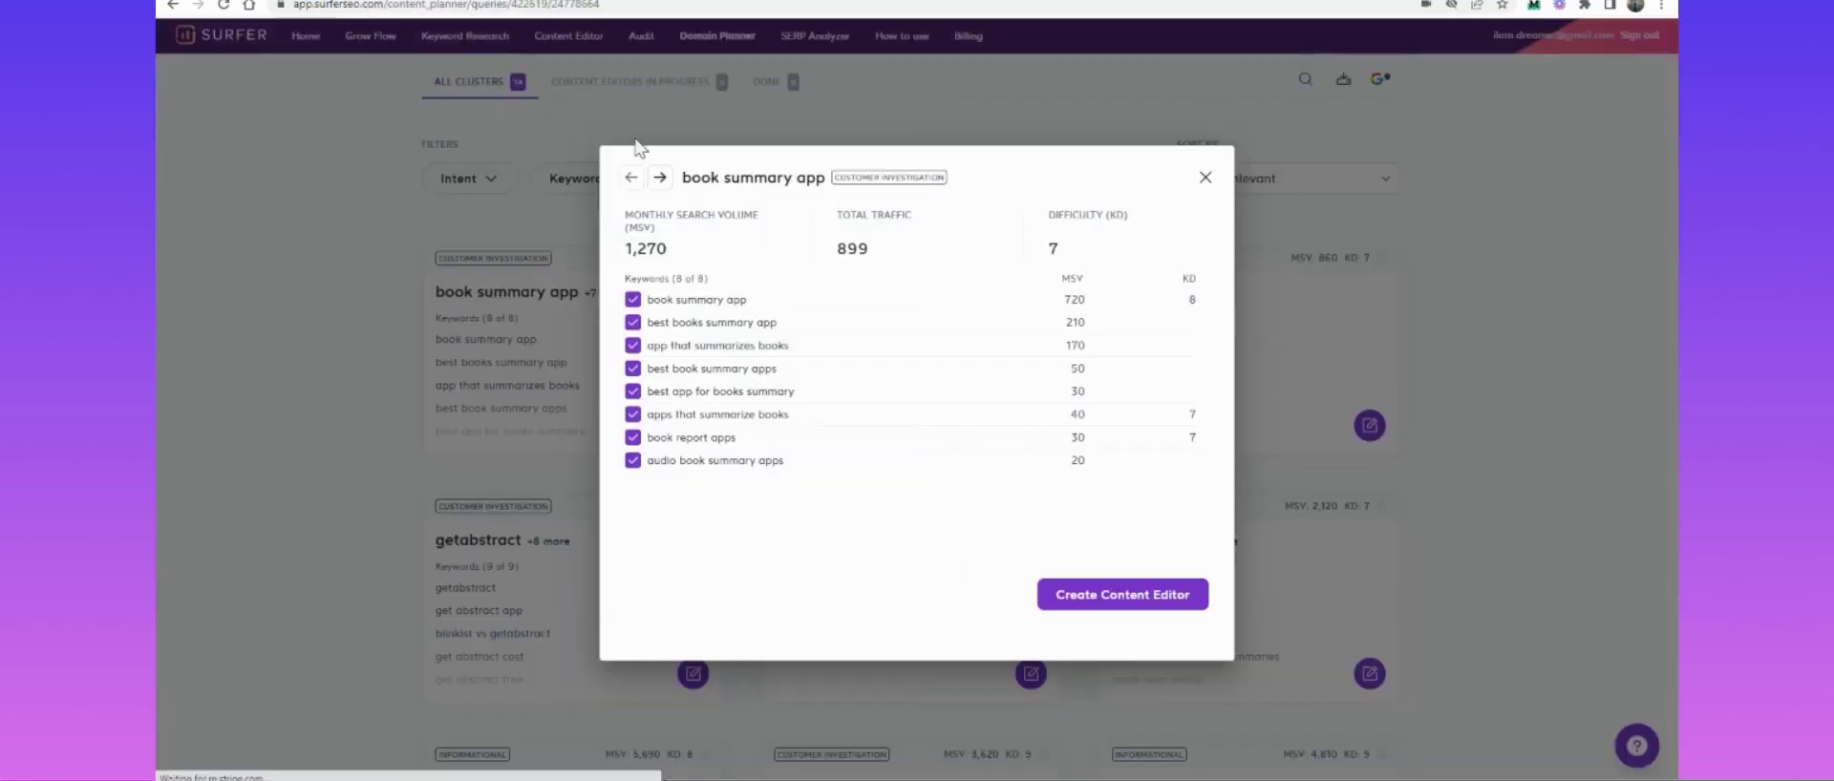
- Review the keyword list, search volumes and difficulty of the "book summary app" cluster, then close its details
{"action": "triple_click", "coordinate": [762, 179]}
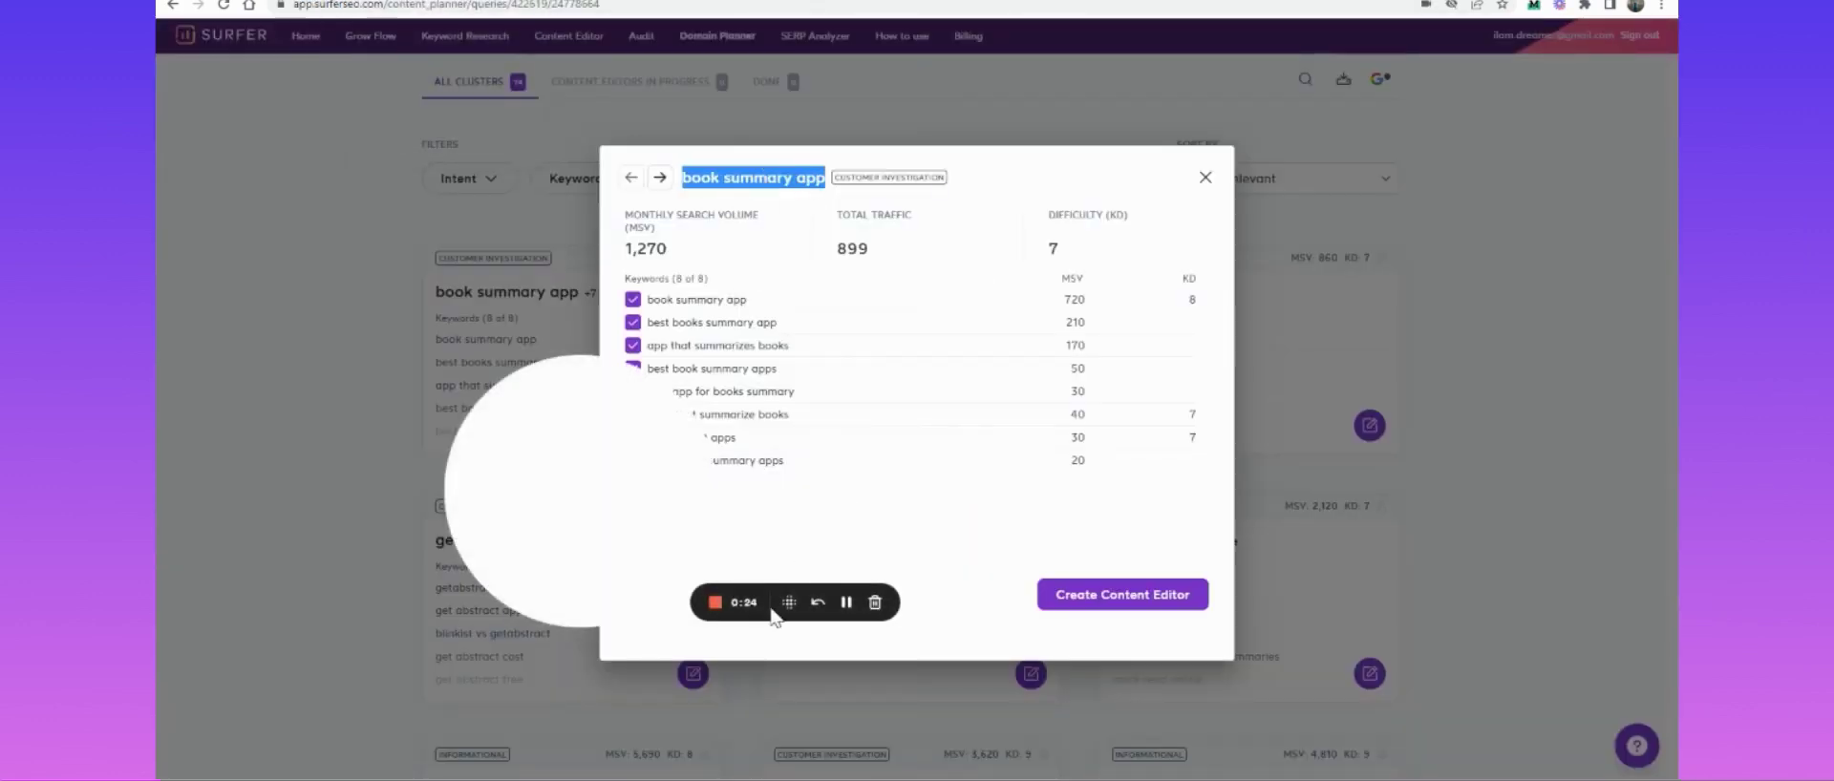
{"action": "left_click", "coordinate": [598, 533]}
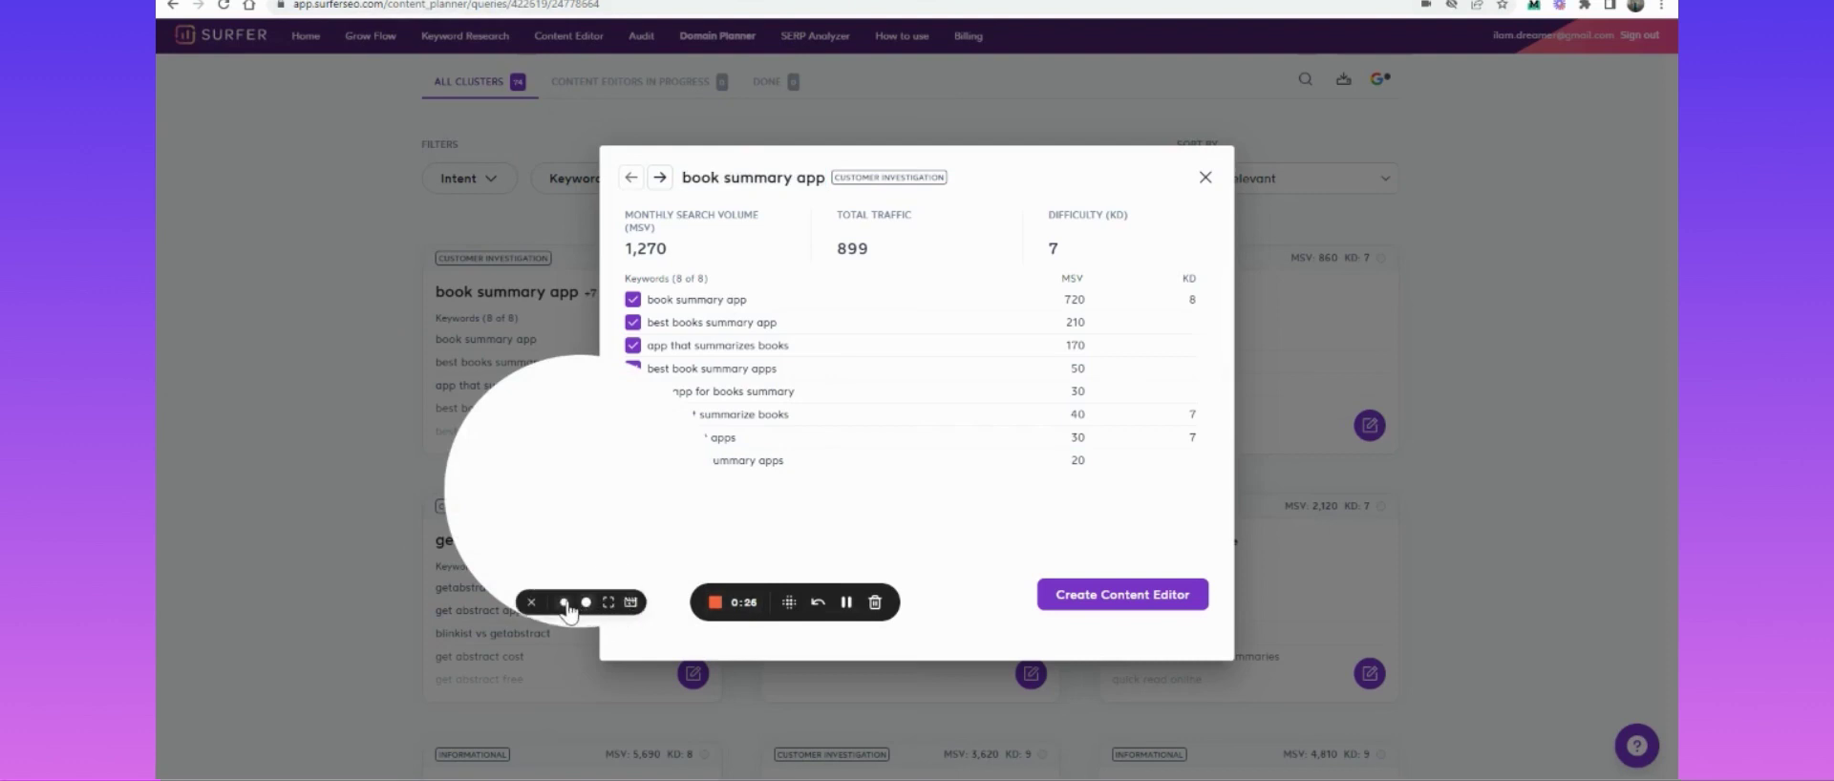
{"action": "left_click", "coordinate": [586, 603]}
{"action": "left_click", "coordinate": [307, 405]}
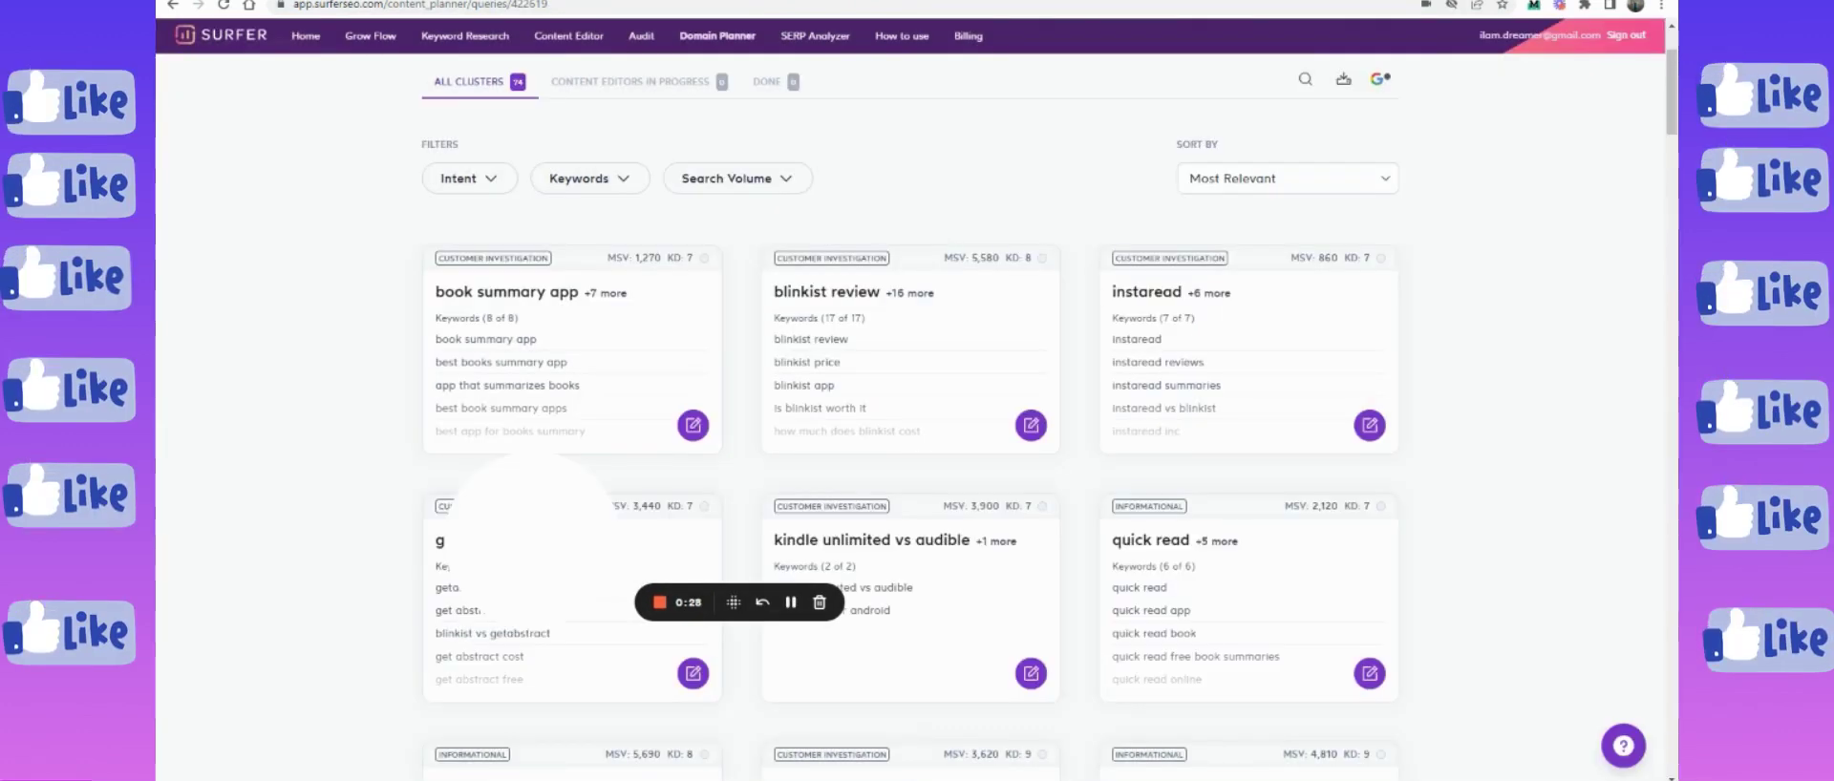
{"action": "left_click", "coordinate": [554, 374]}
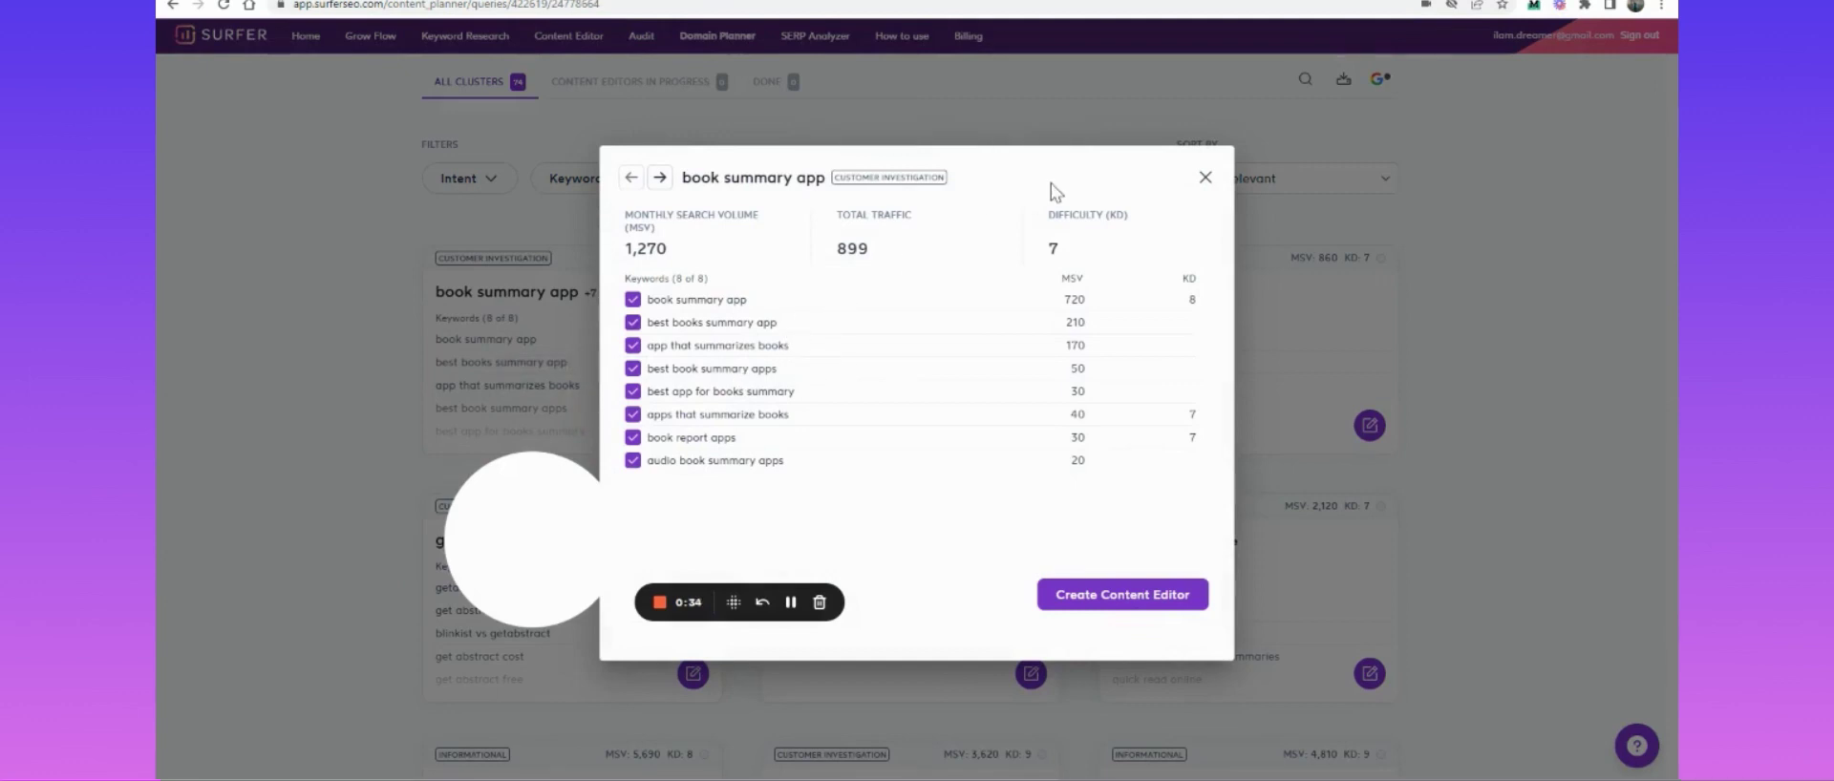
{"action": "left_click", "coordinate": [1205, 179]}
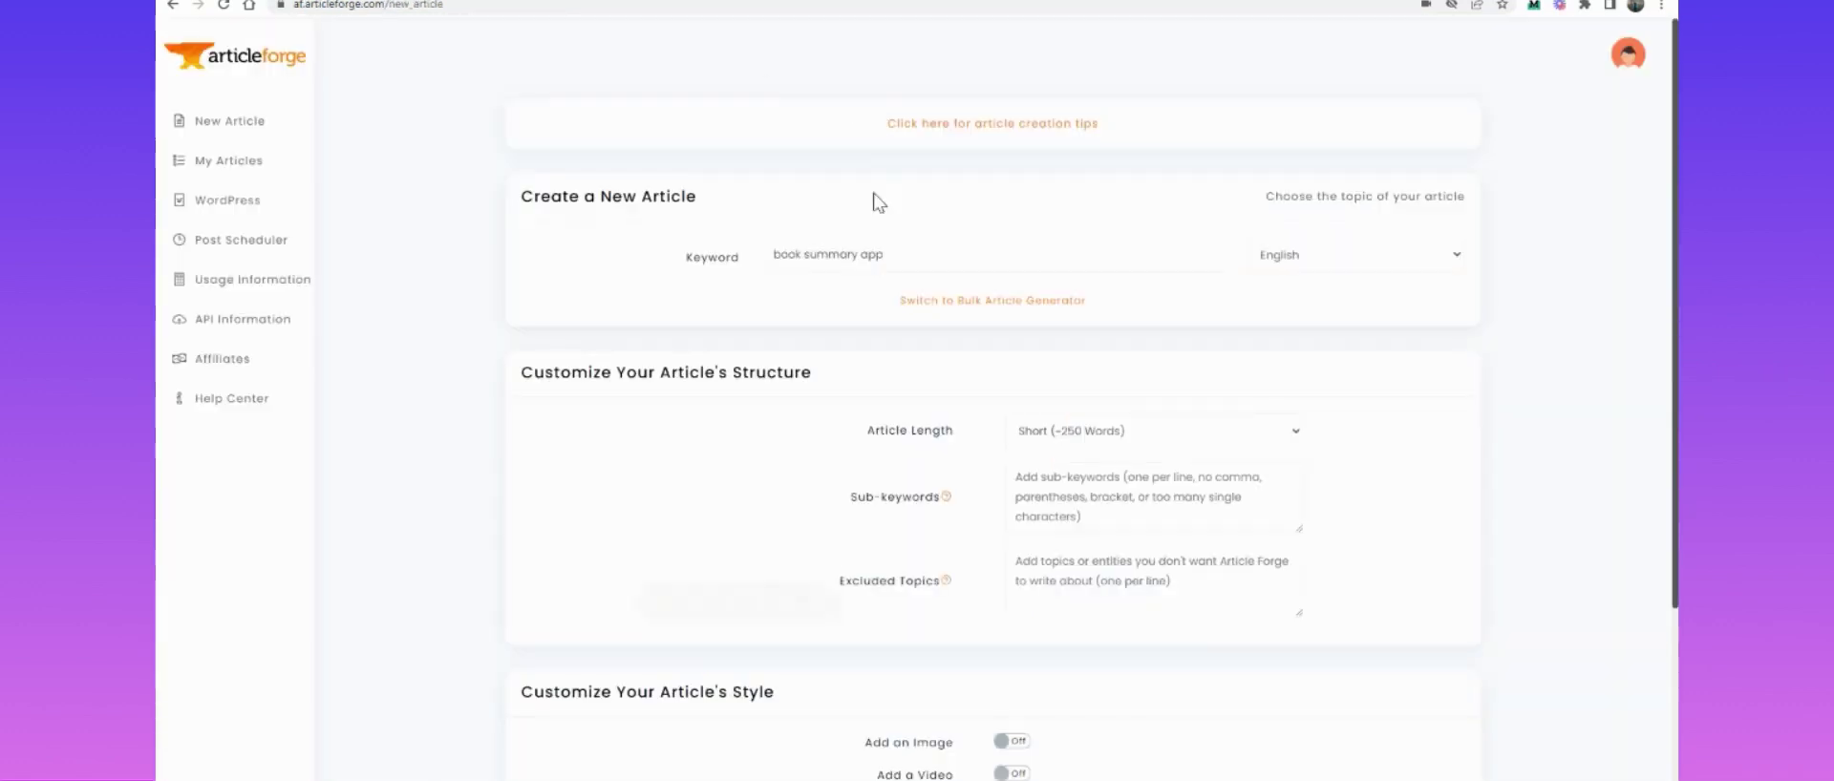
- In Article Forge, set the length of the new "book summary app" article to Very Long (~1,500 Words)
{"action": "left_click", "coordinate": [922, 256]}
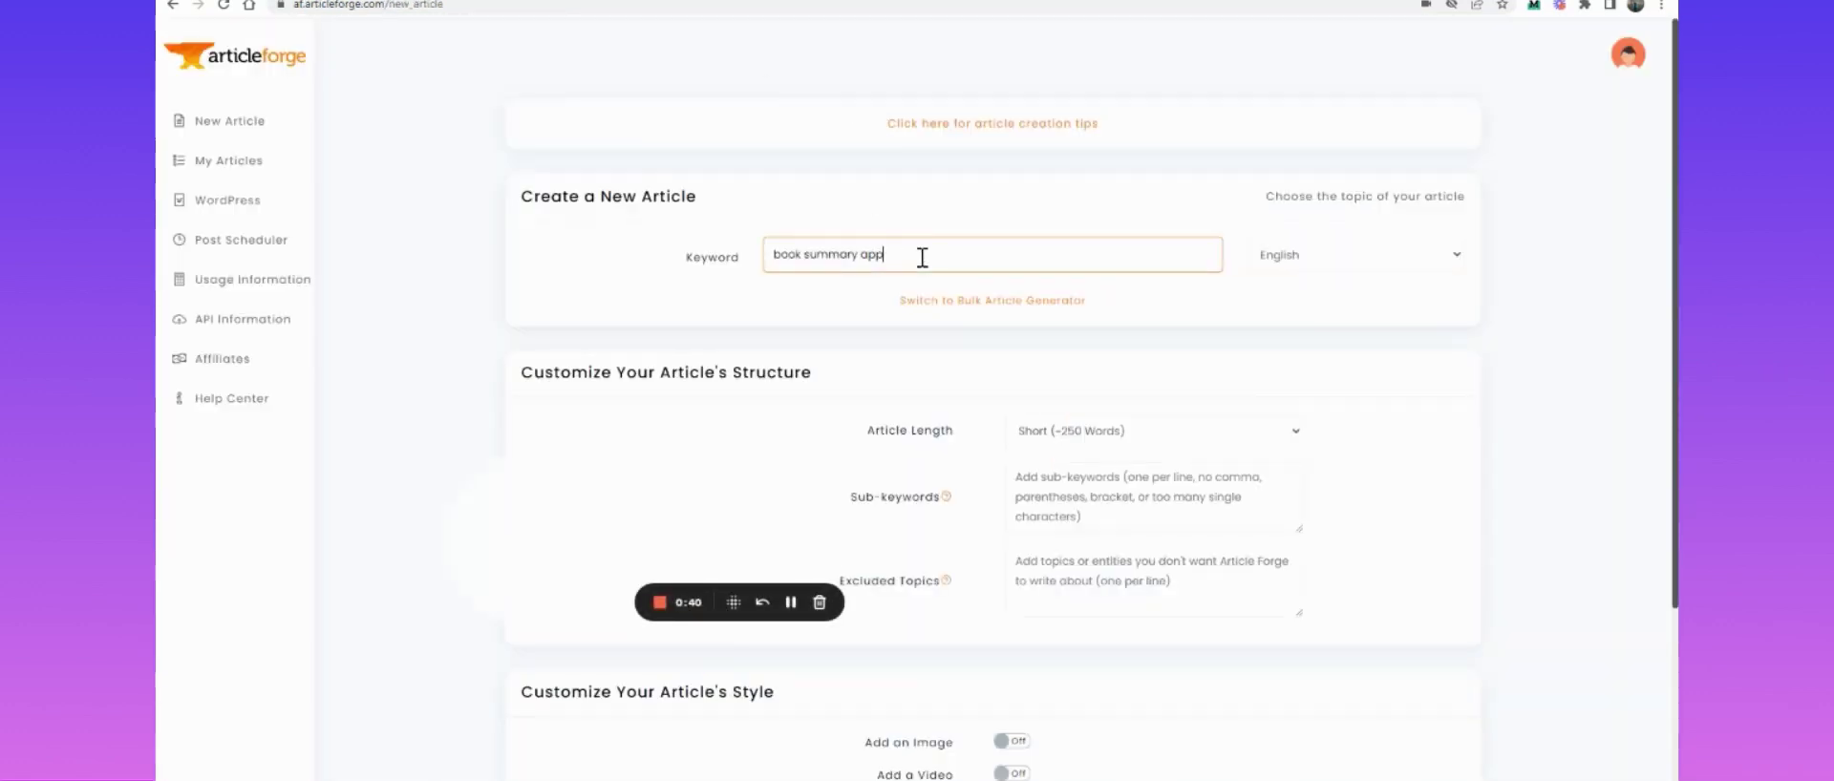
{"action": "left_click_drag", "start_coordinate": [733, 602], "coordinate": [451, 755]}
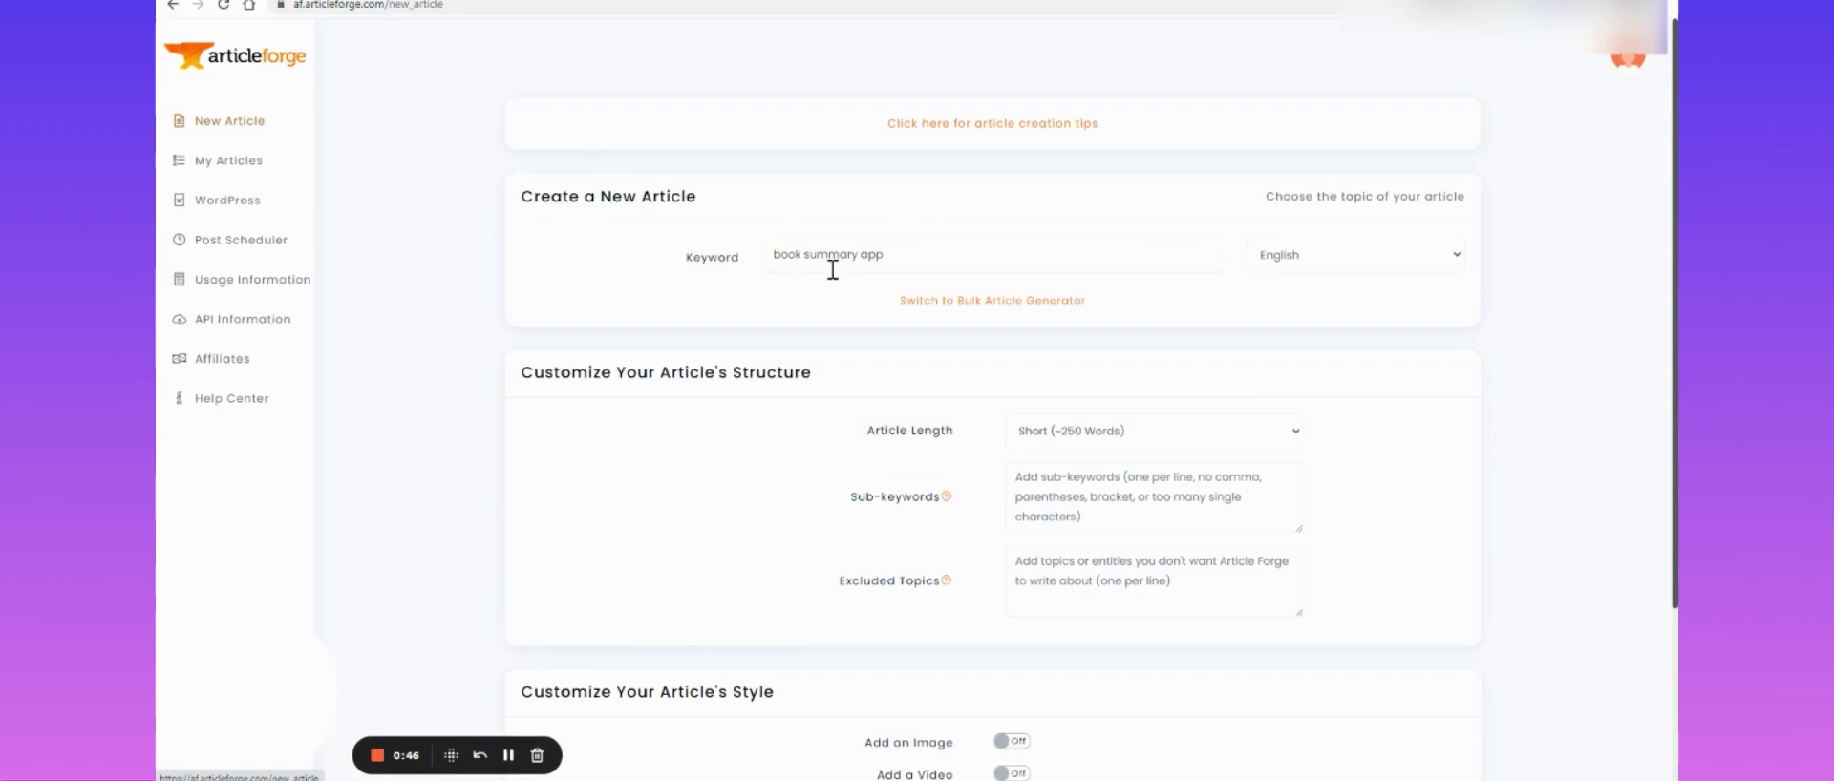
{"action": "left_click", "coordinate": [926, 258]}
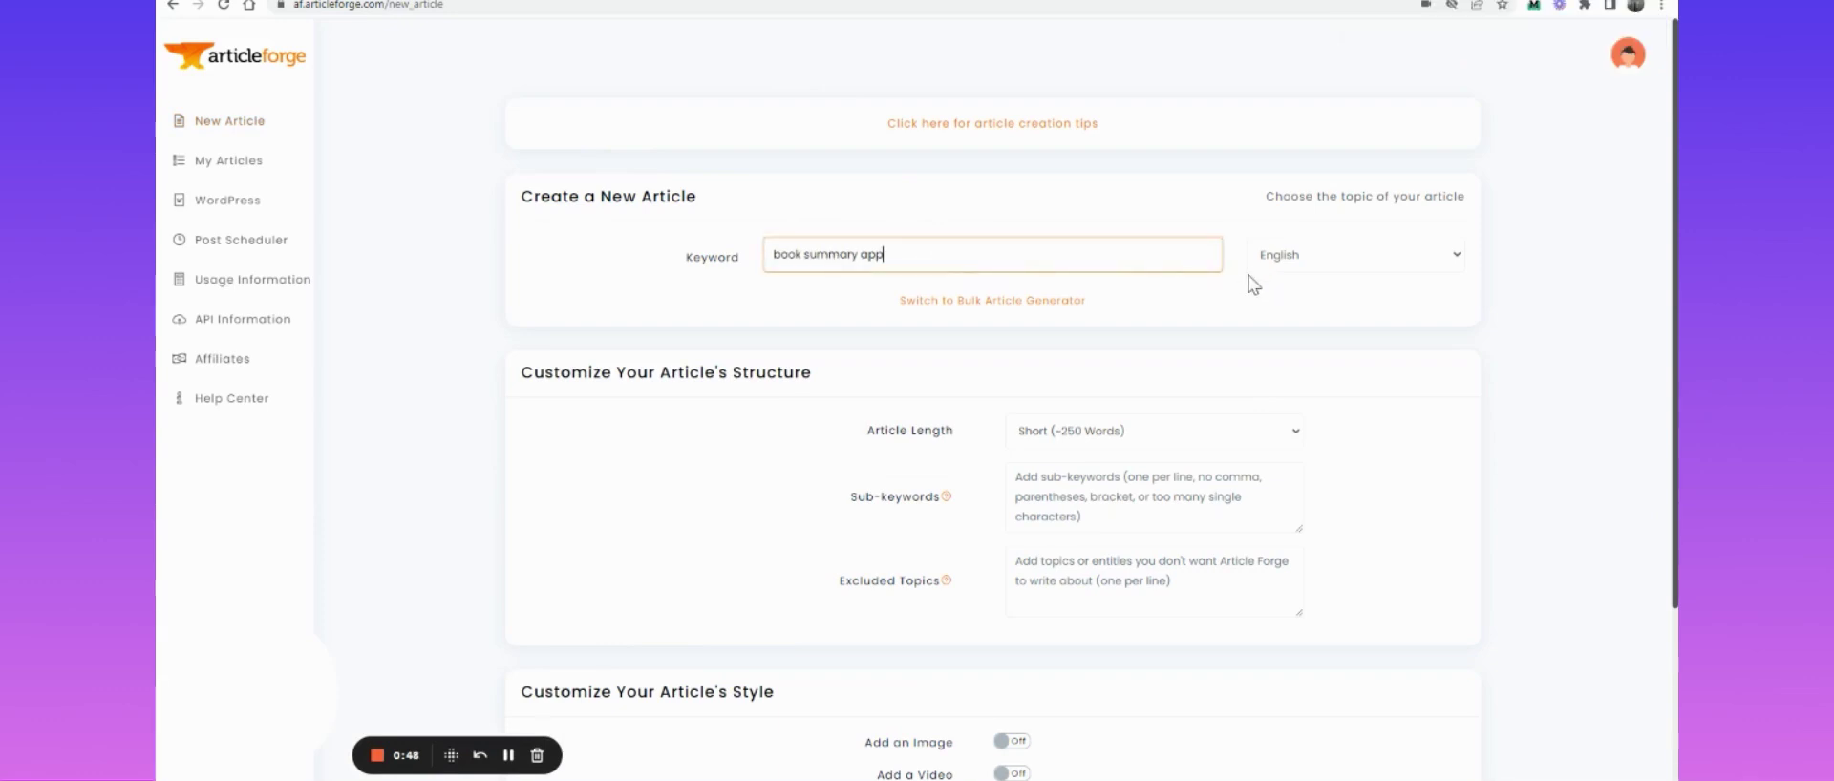
{"action": "left_click", "coordinate": [1102, 442]}
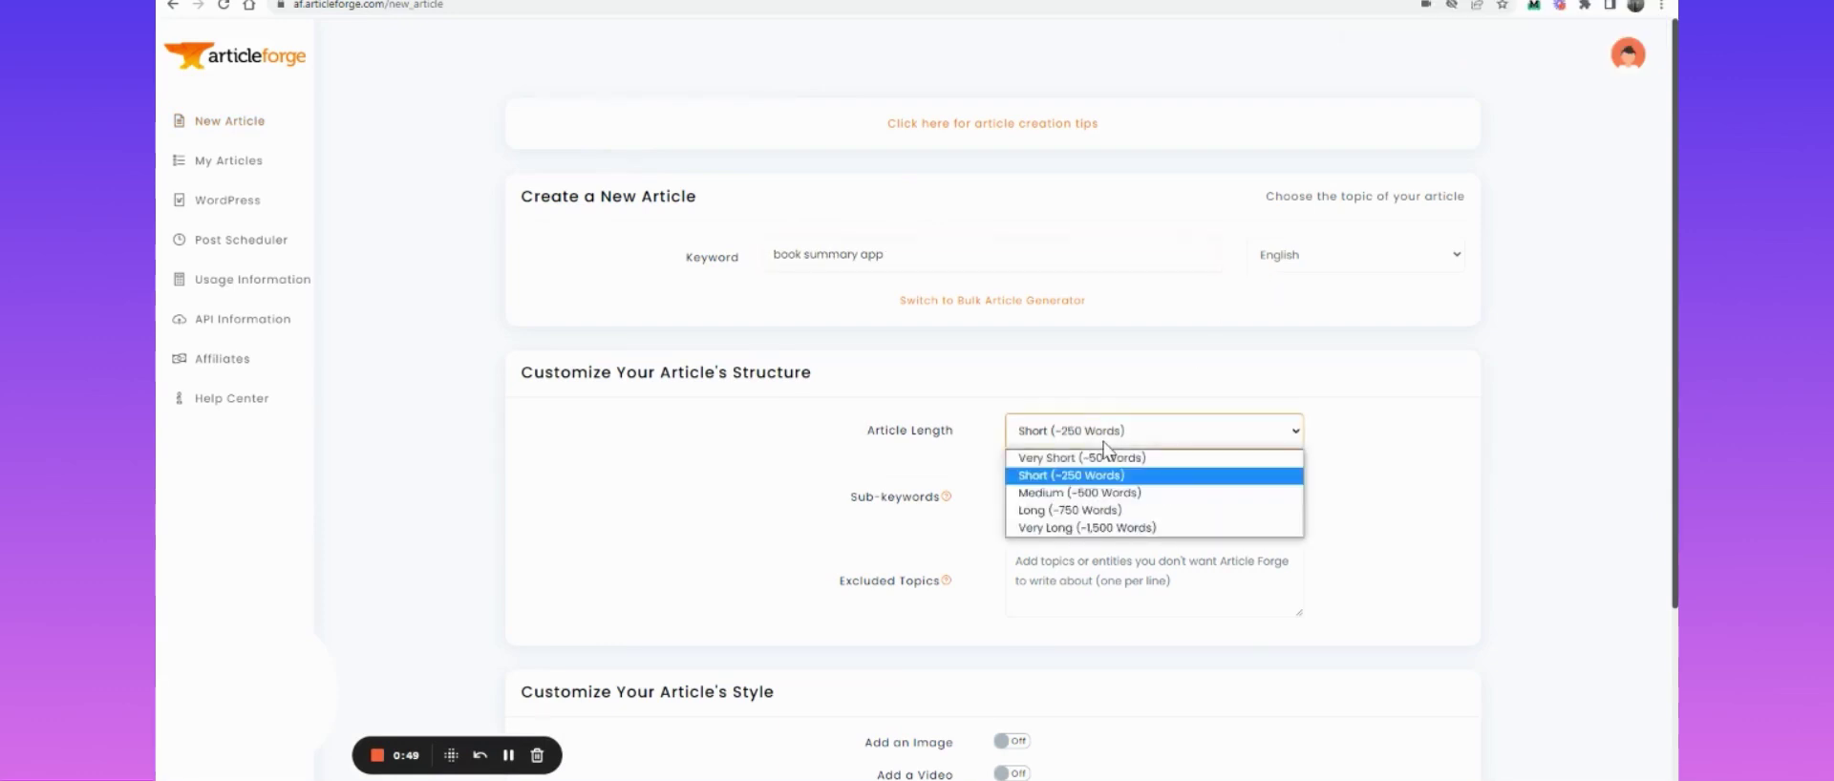
{"action": "left_click", "coordinate": [1101, 530]}
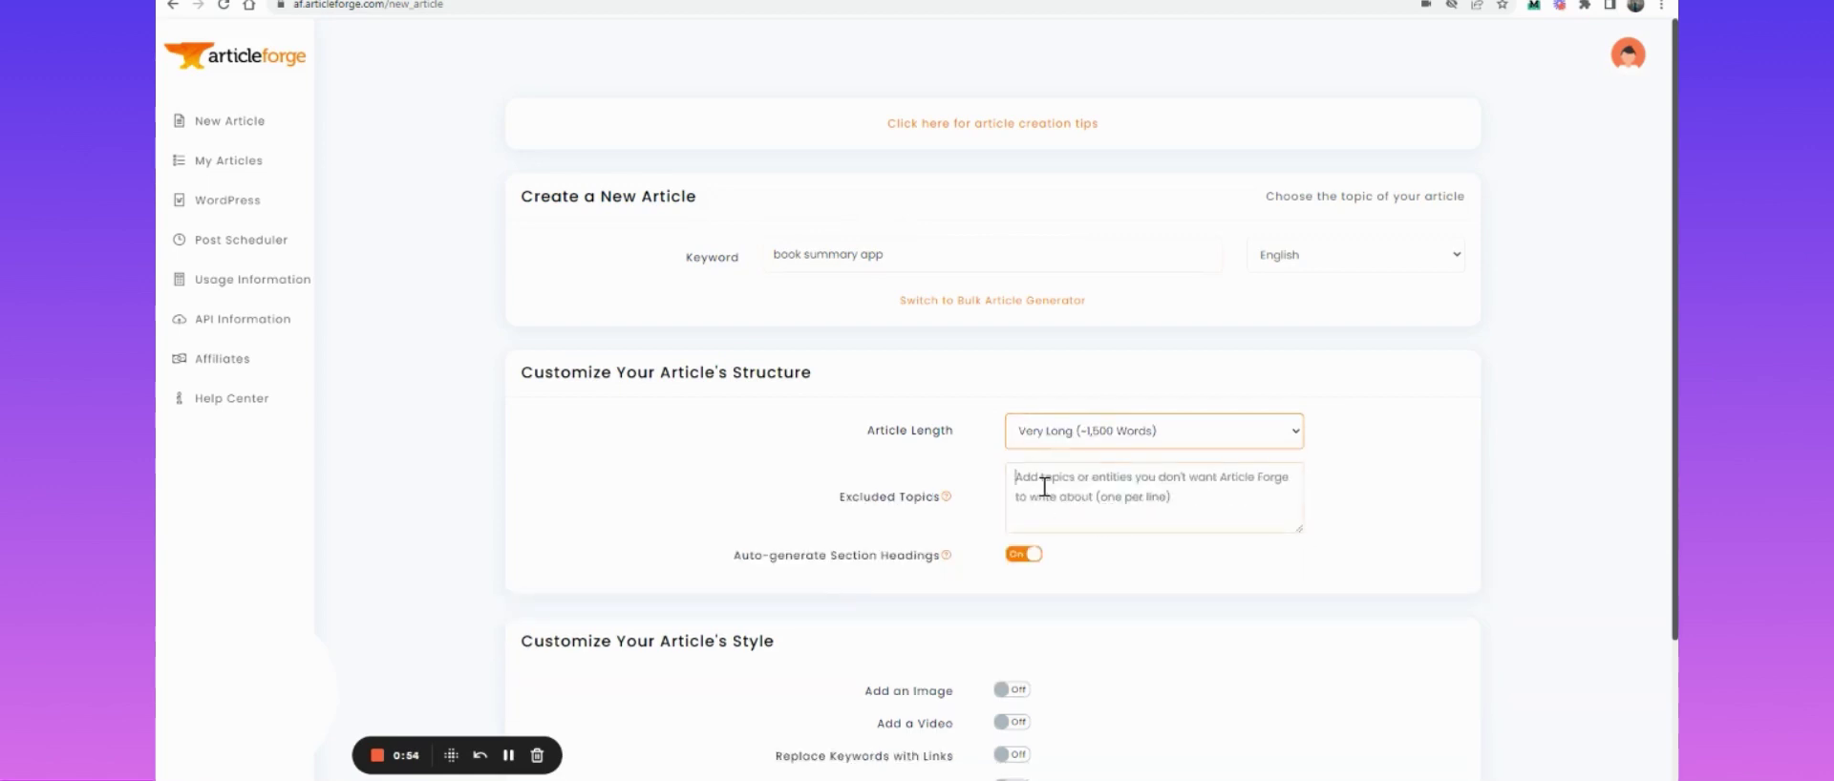
{"action": "left_click", "coordinate": [1111, 495]}
{"action": "scroll", "coordinate": [1109, 509], "scroll_direction": "down", "scroll_amount": 2}
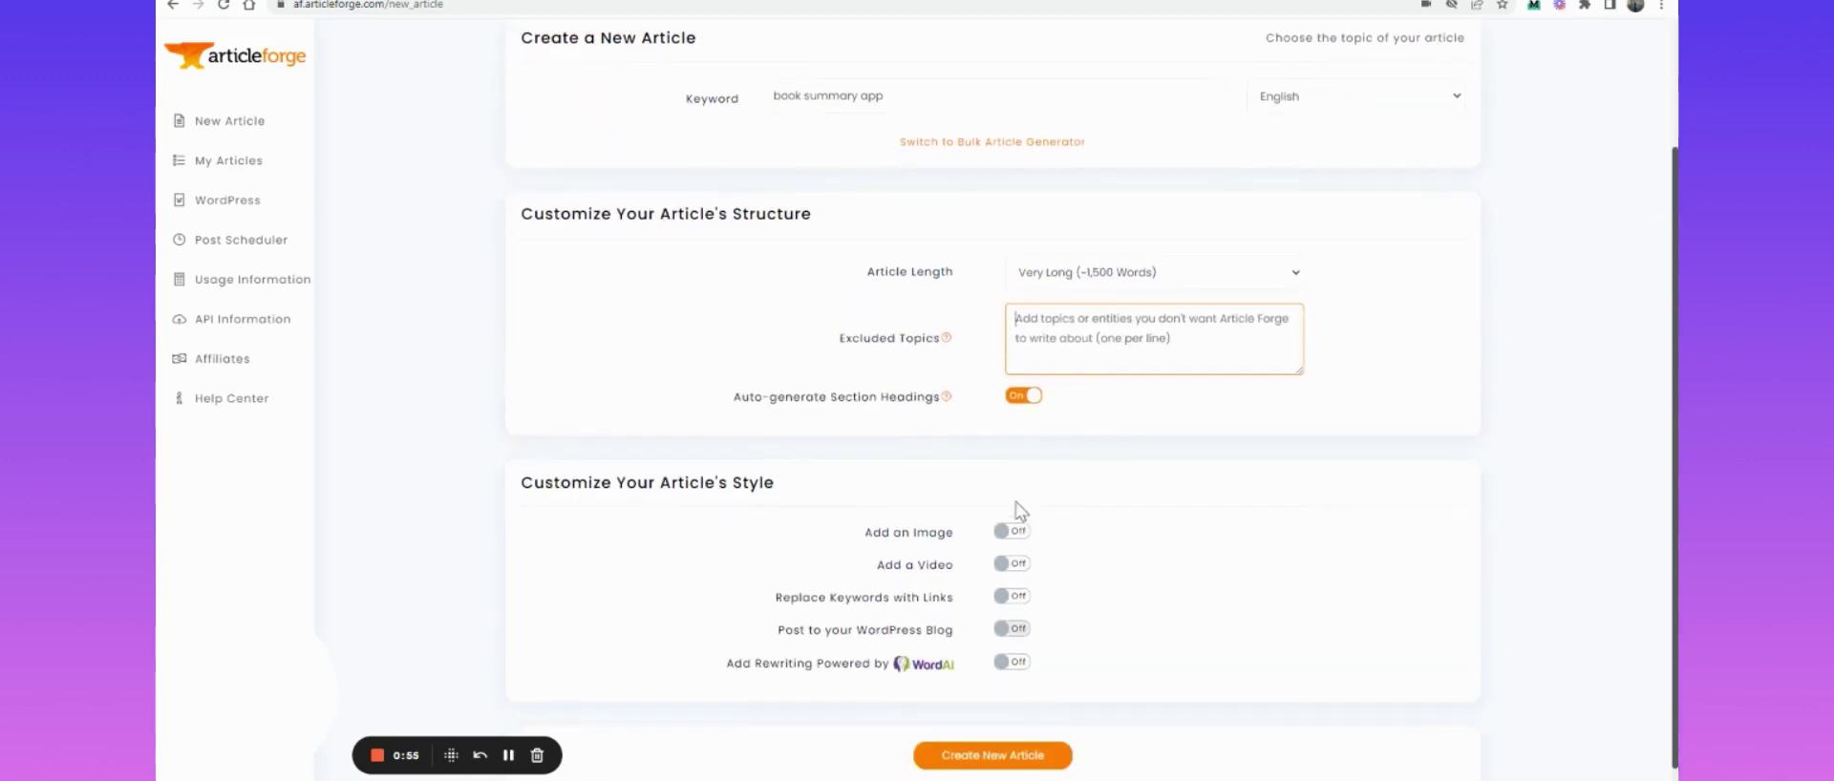
{"action": "left_click", "coordinate": [1025, 397]}
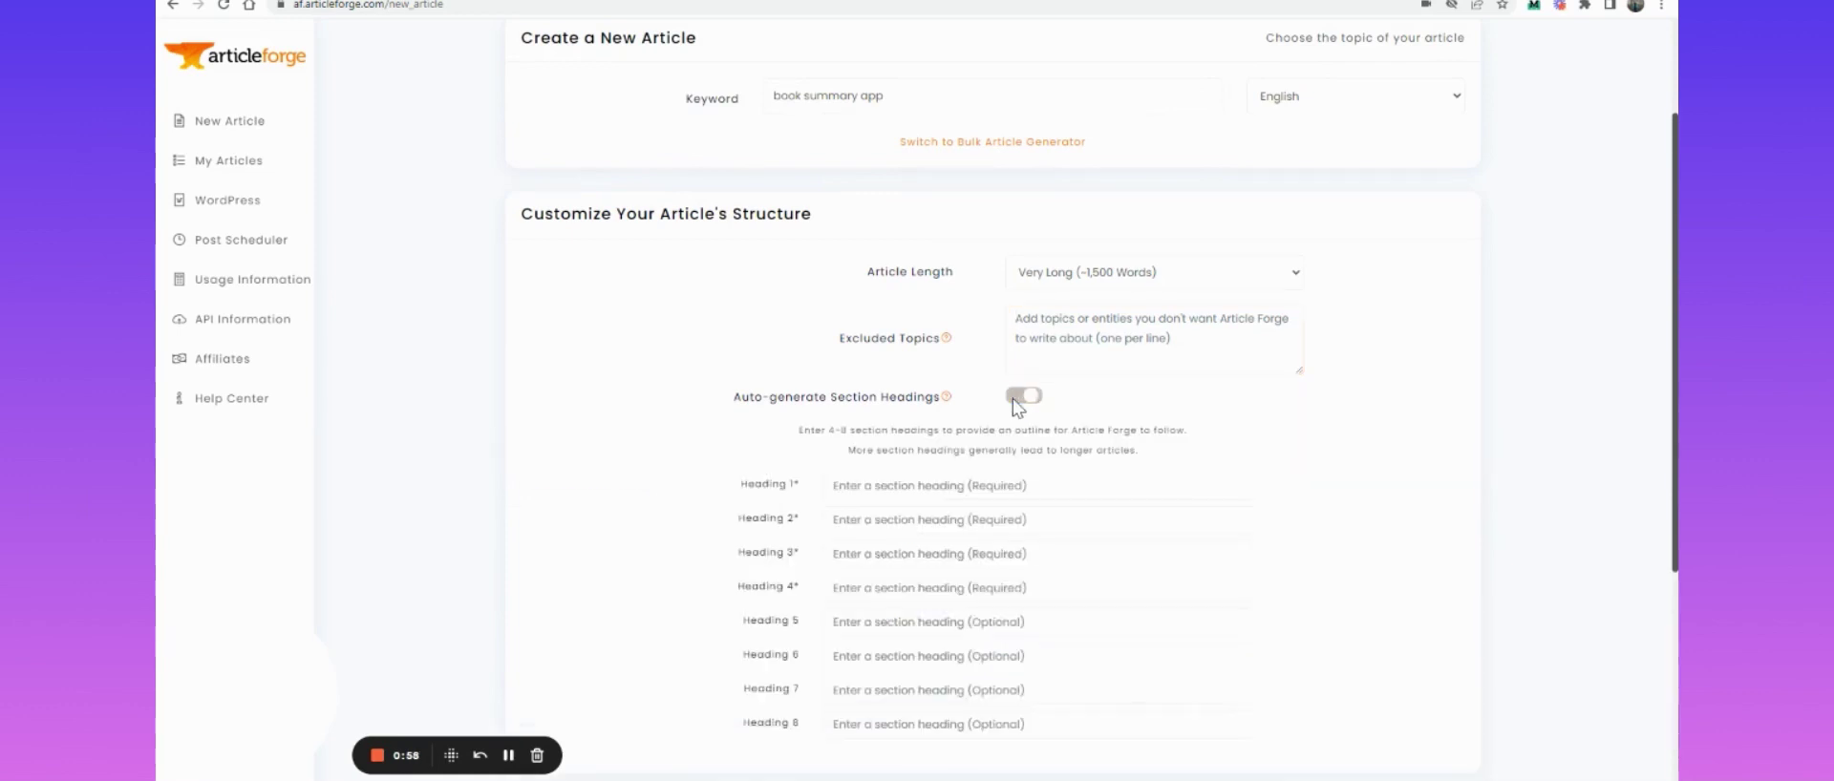
{"action": "left_click", "coordinate": [942, 488]}
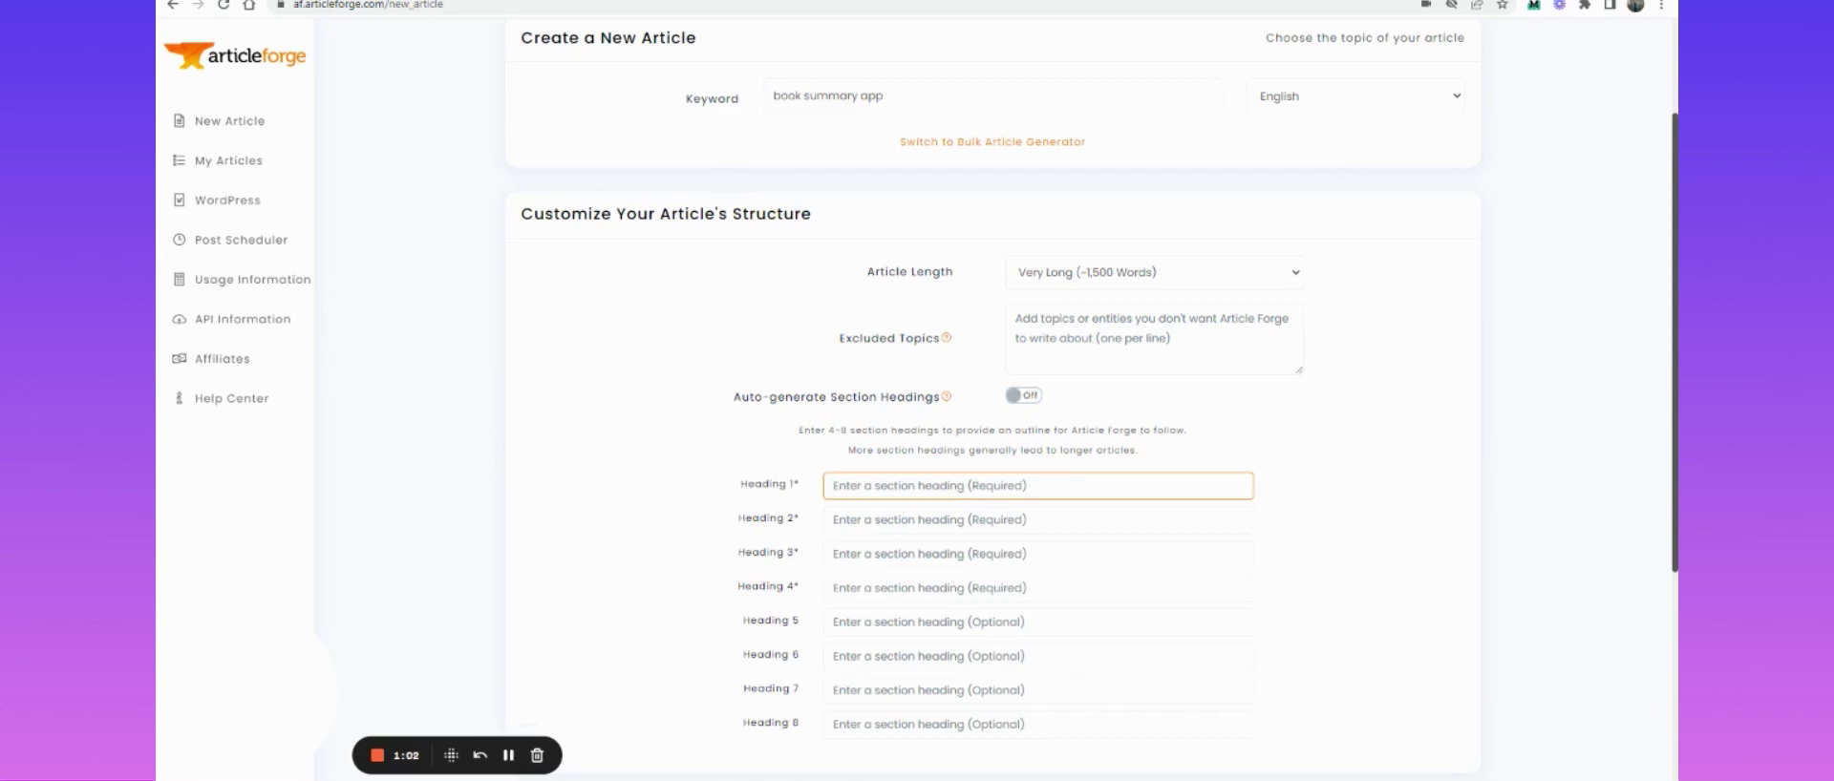
{"action": "key", "text": "ctrl+Tab"}
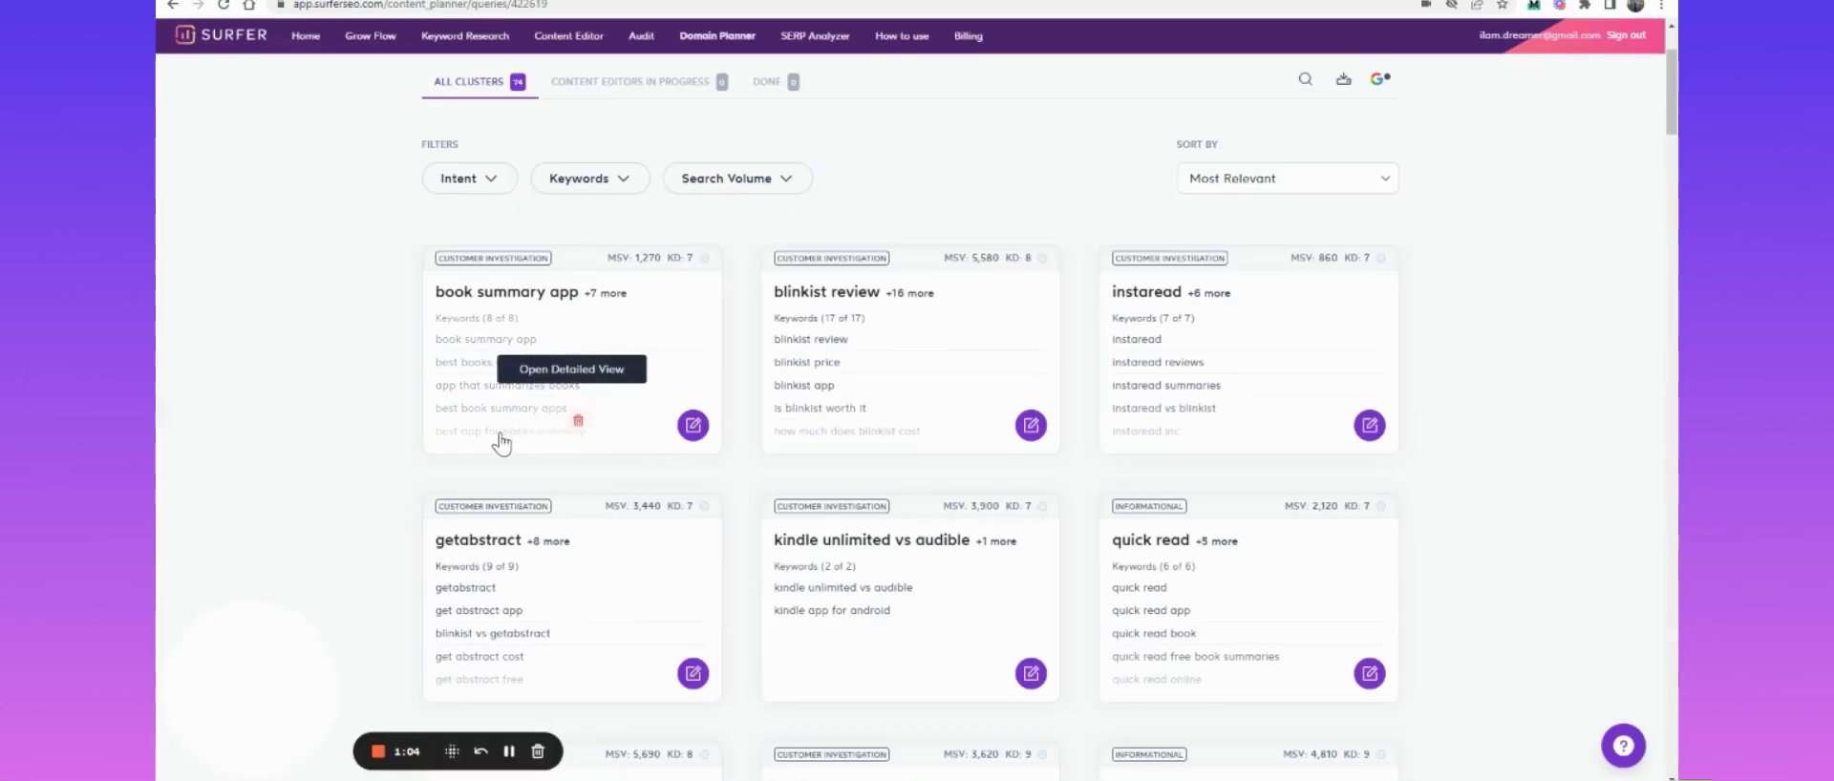
{"action": "key", "text": "ctrl+Tab"}
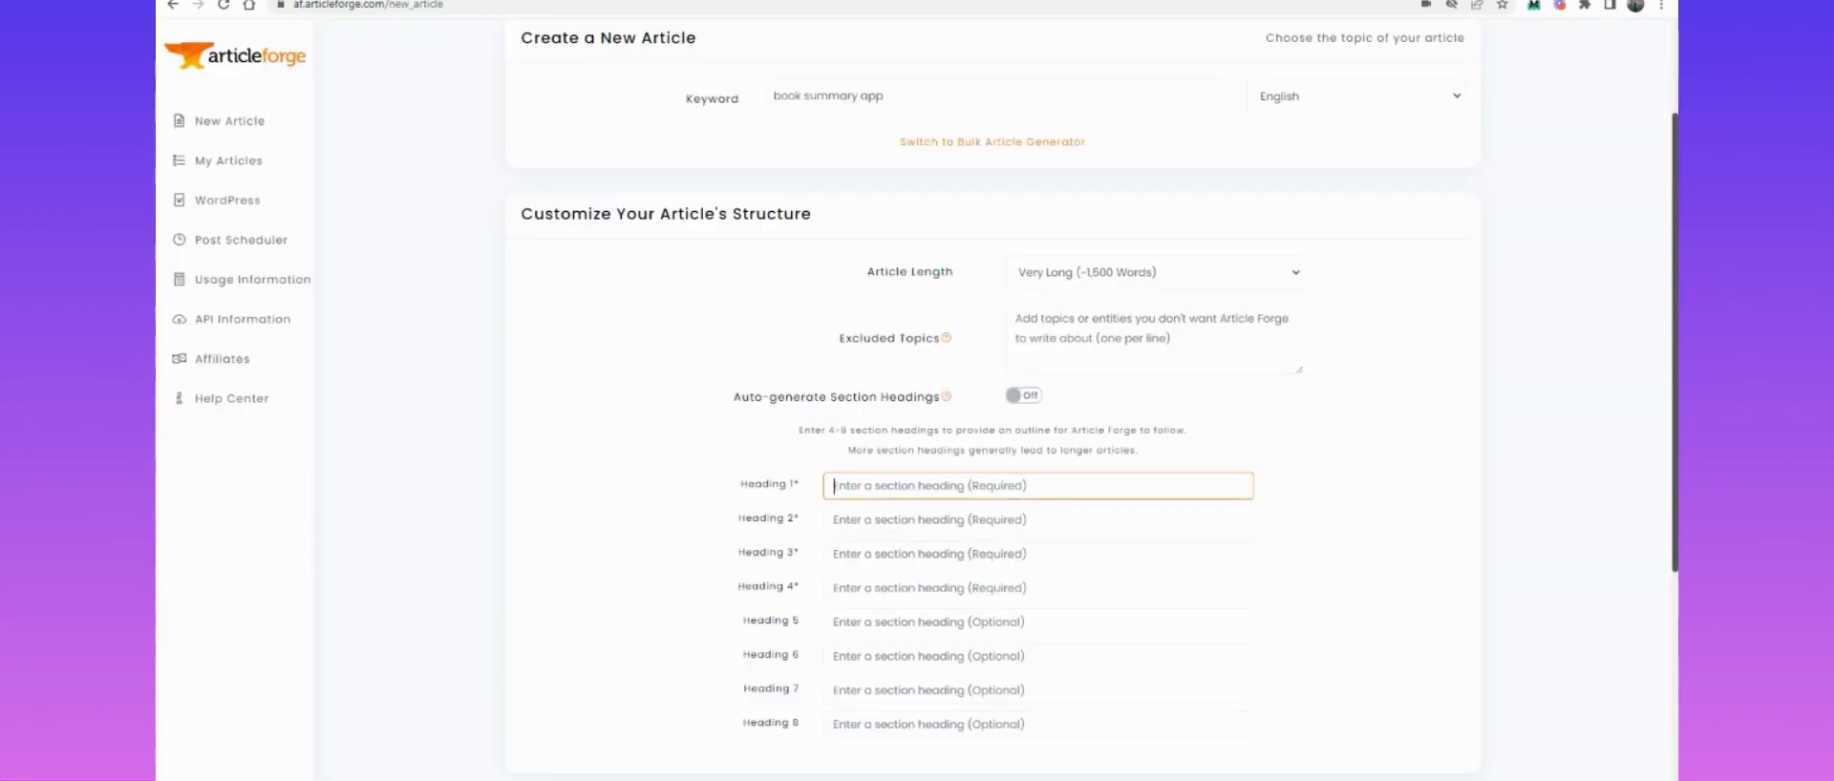
{"action": "left_click", "coordinate": [1024, 395]}
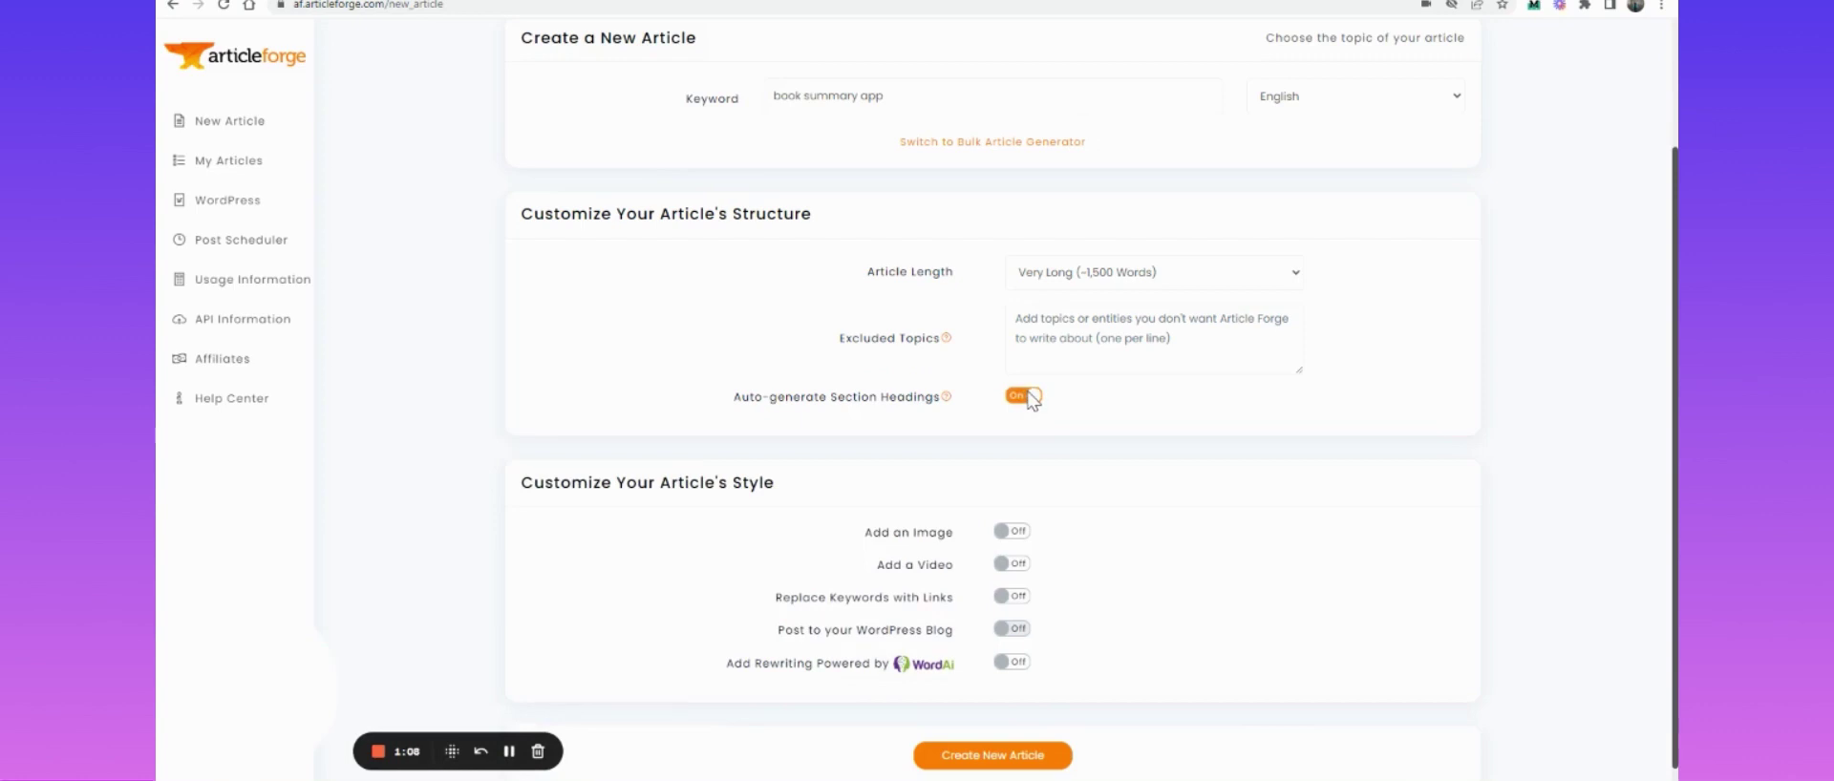
- Enable adding an image and a video to the article, and start generating it
{"action": "scroll", "coordinate": [1032, 402], "scroll_direction": "down", "scroll_amount": 1}
{"action": "left_click", "coordinate": [1011, 509]}
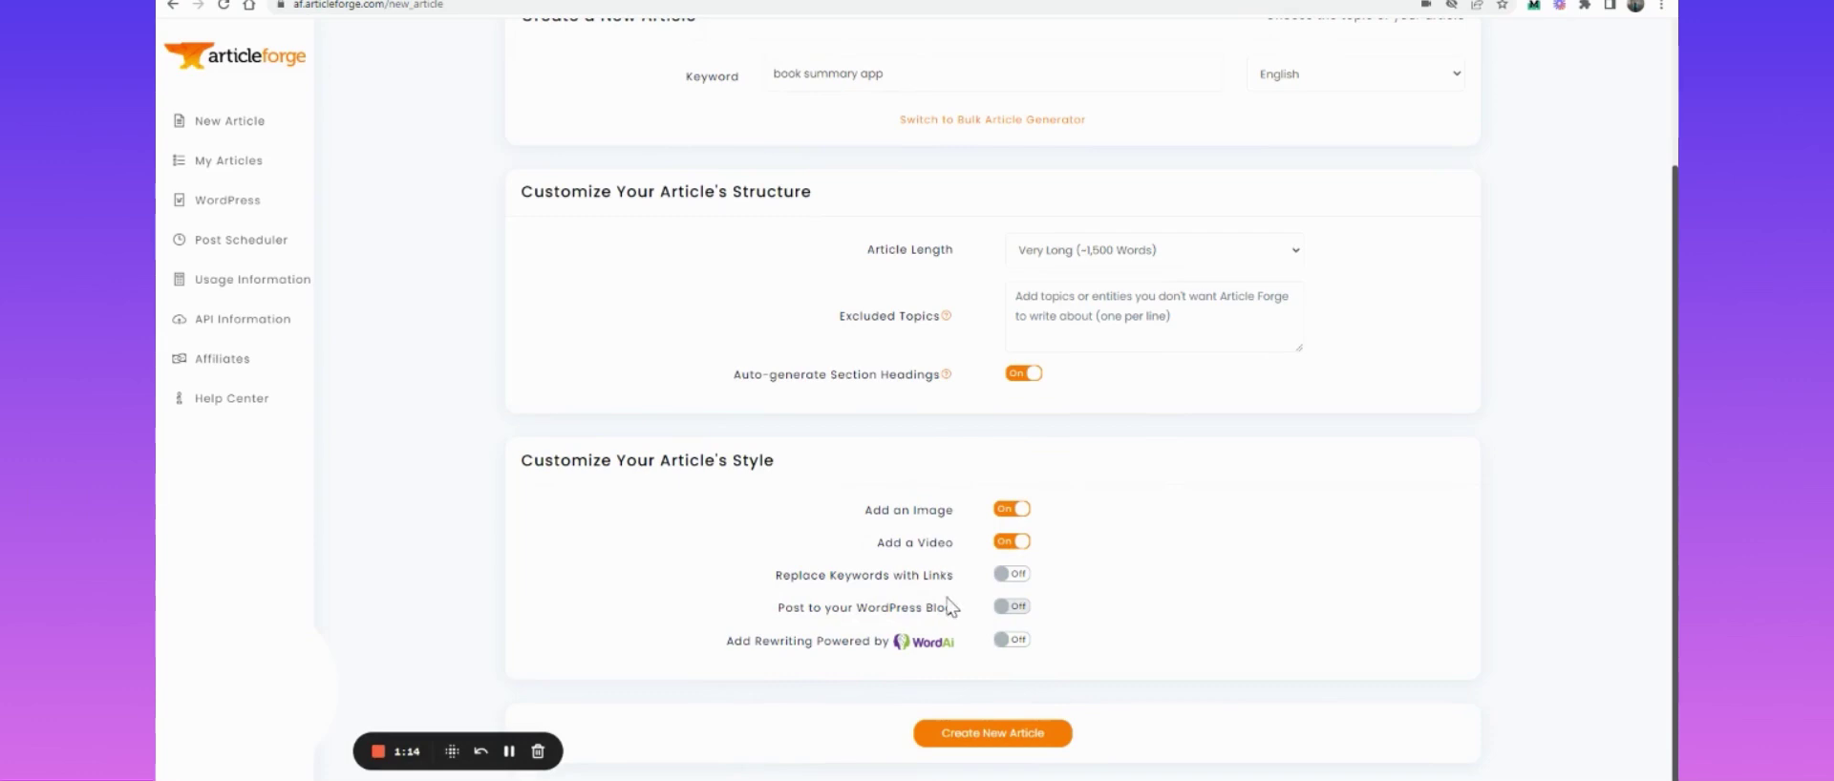
{"action": "left_click", "coordinate": [1003, 734]}
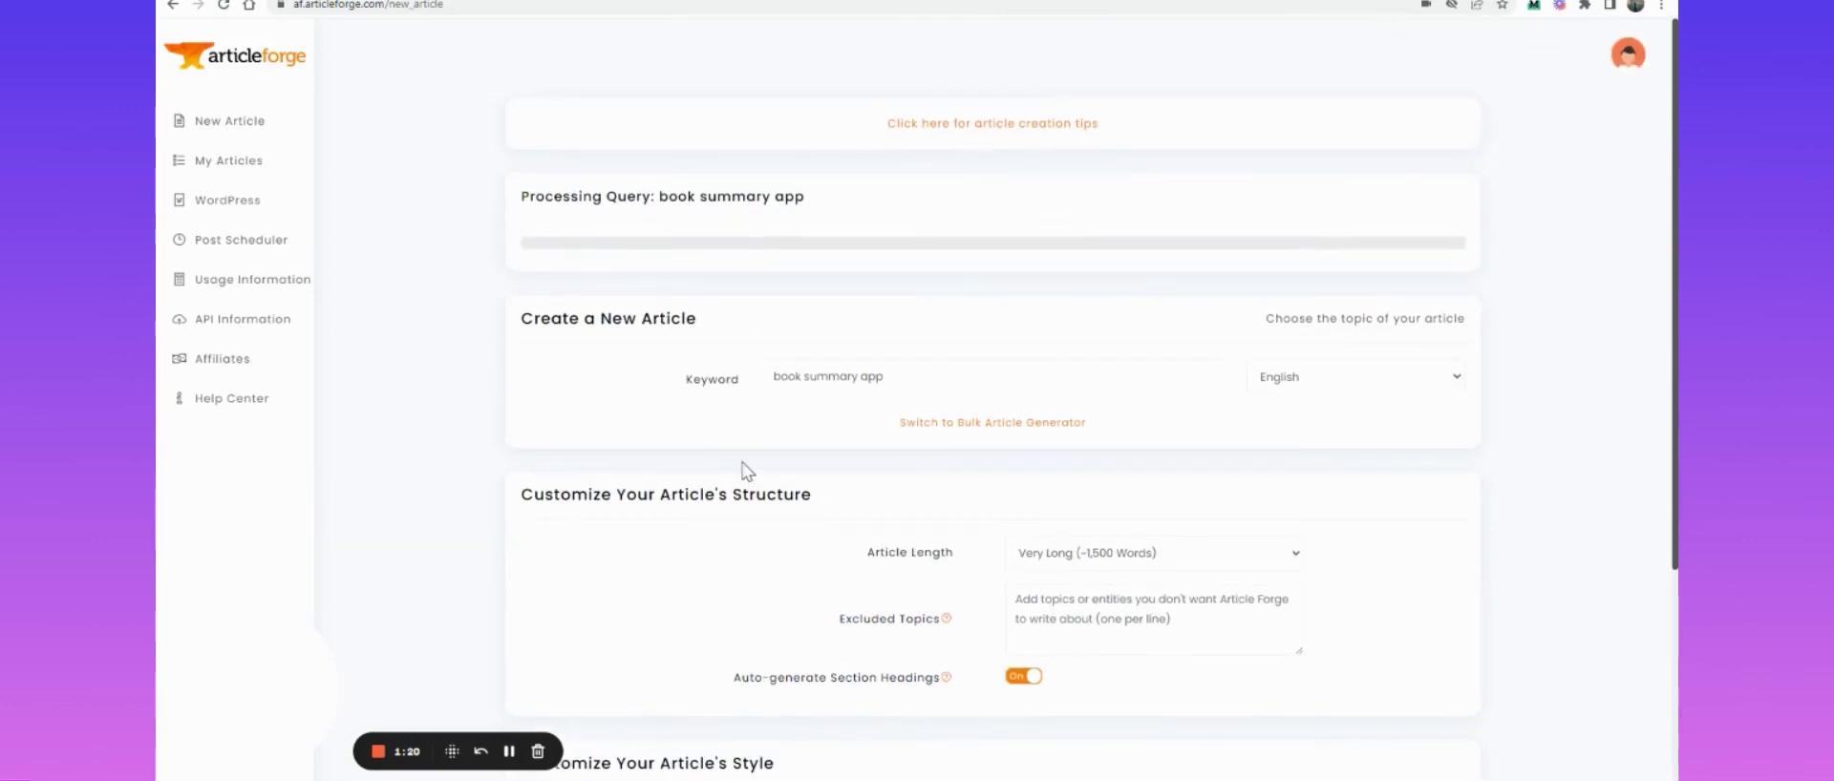
- Check the language options, keep English, and generate a second article for the same keyword with the same settings
{"action": "scroll", "coordinate": [808, 467], "scroll_direction": "down", "scroll_amount": 3}
{"action": "scroll", "coordinate": [807, 465], "scroll_direction": "up", "scroll_amount": 3}
{"action": "left_click", "coordinate": [968, 373]}
{"action": "left_click", "coordinate": [1290, 386]}
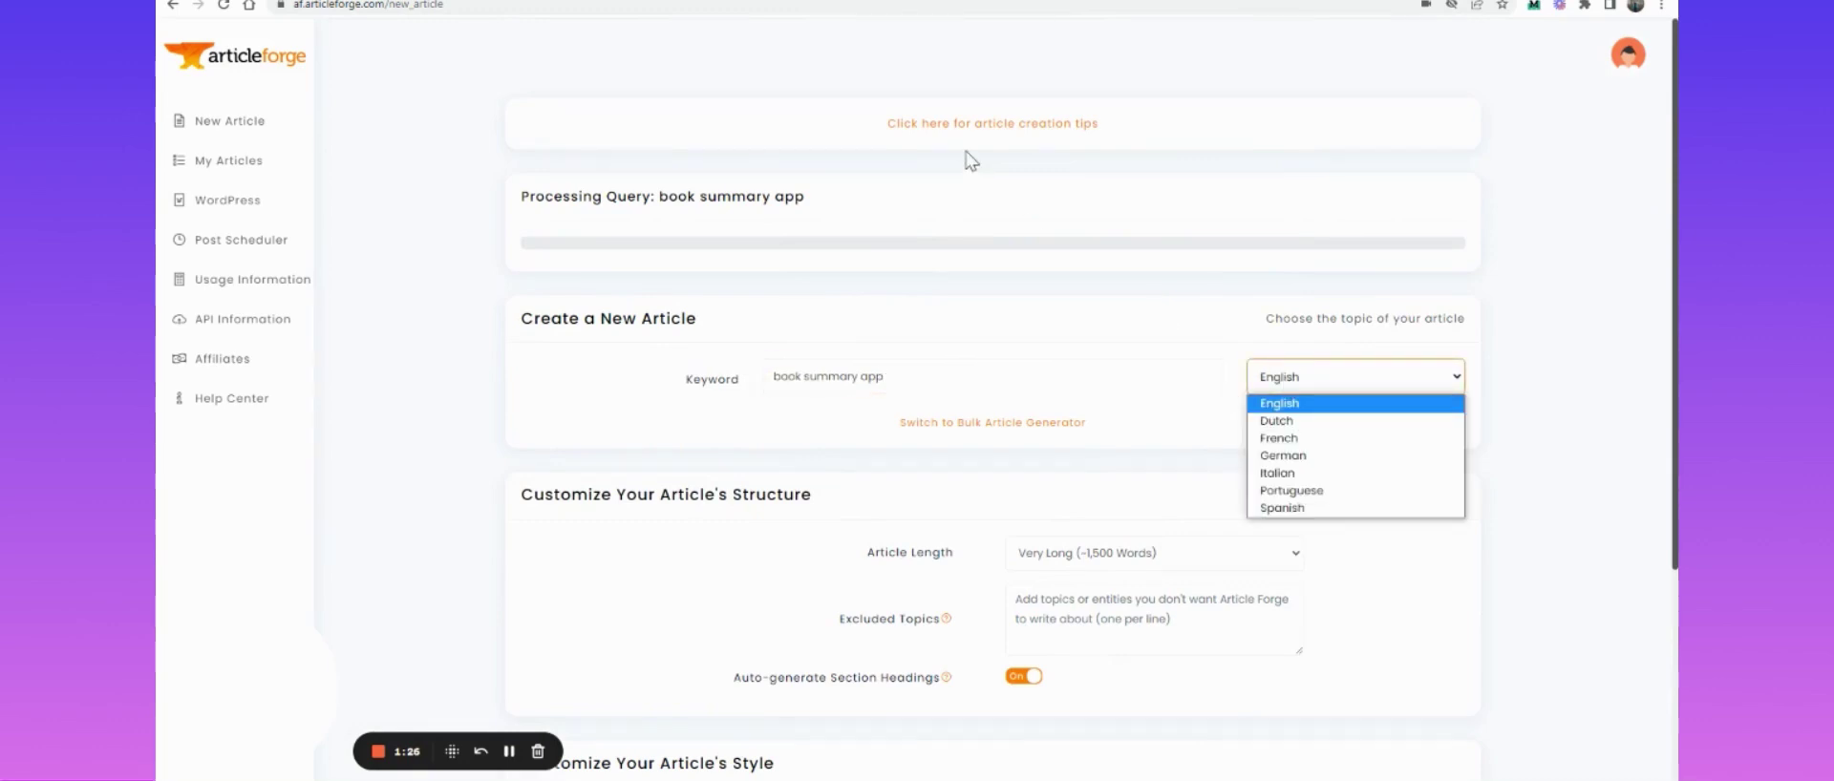
{"action": "scroll", "coordinate": [770, 449], "scroll_direction": "down", "scroll_amount": 3}
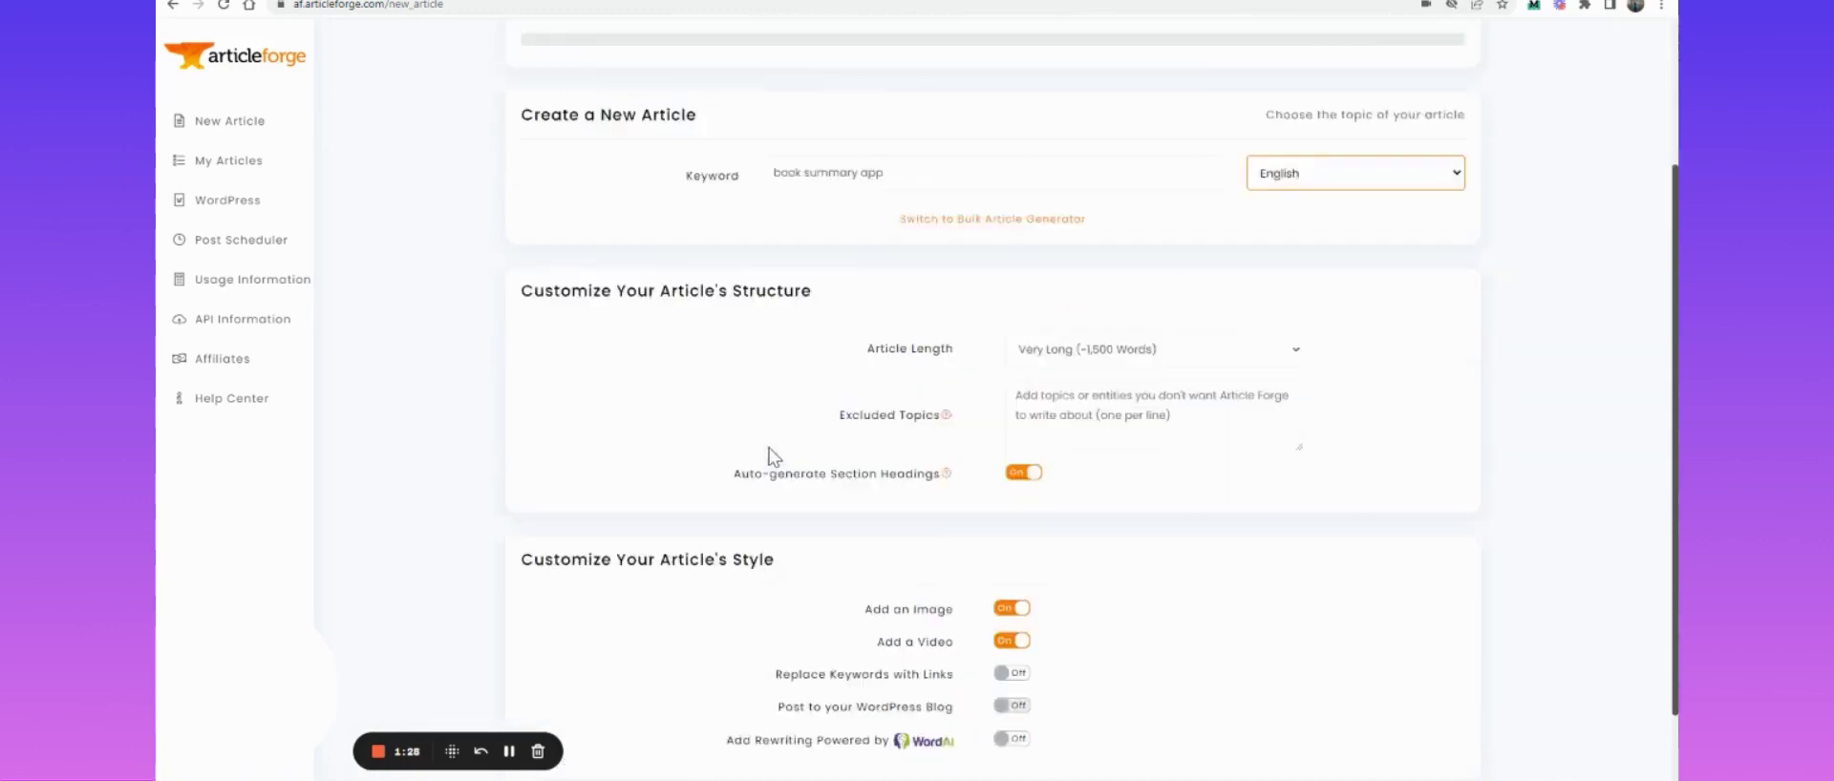
{"action": "left_click", "coordinate": [950, 747]}
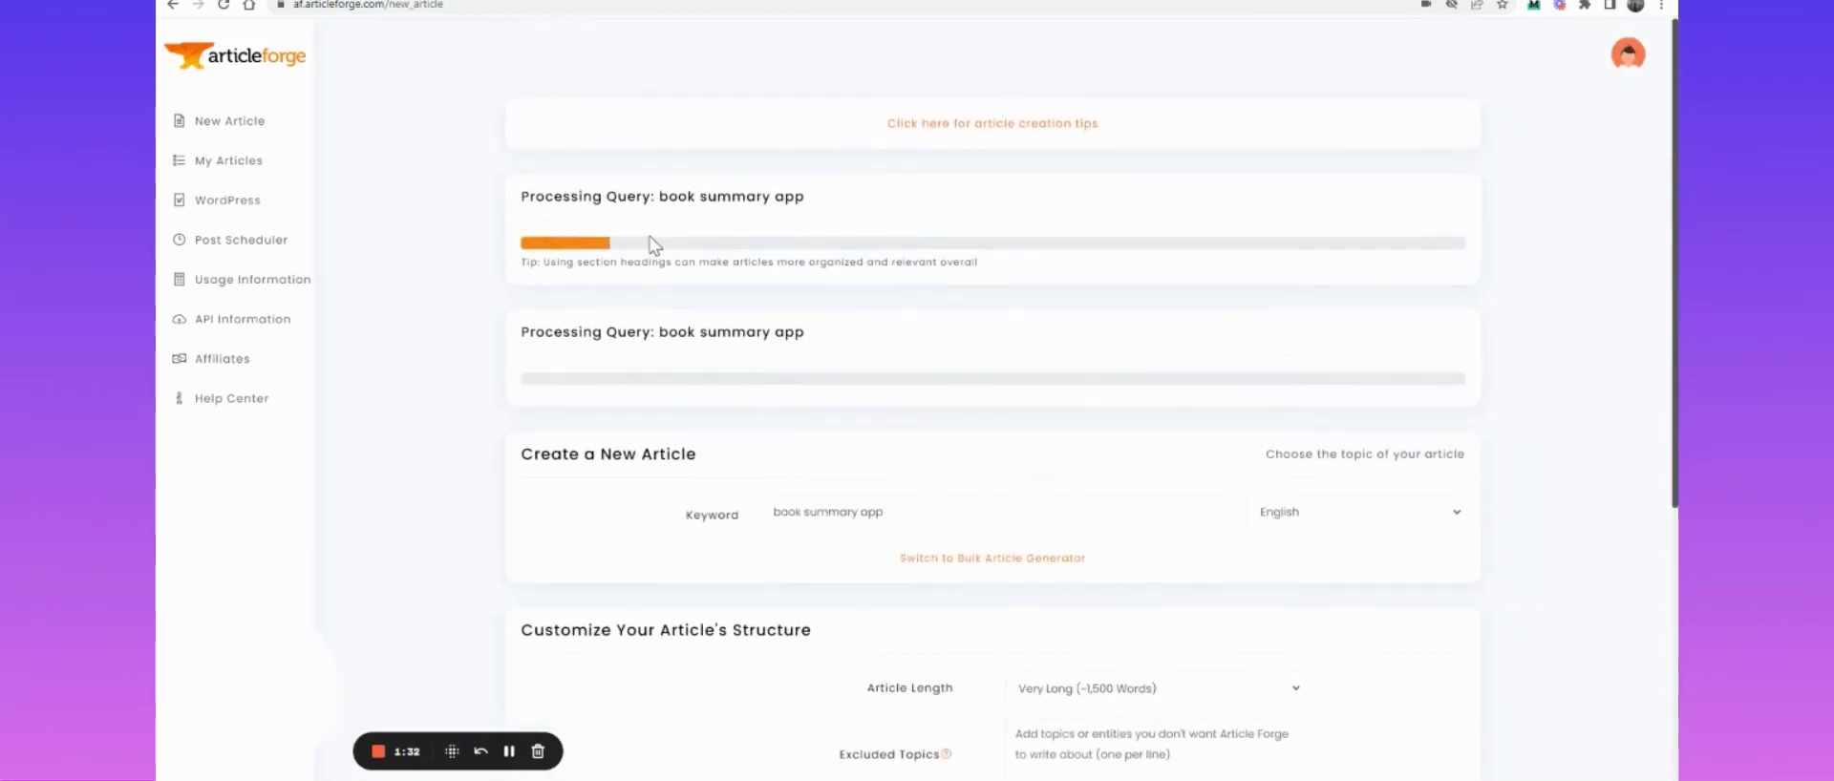
{"action": "left_click_drag", "start_coordinate": [520, 196], "coordinate": [819, 196]}
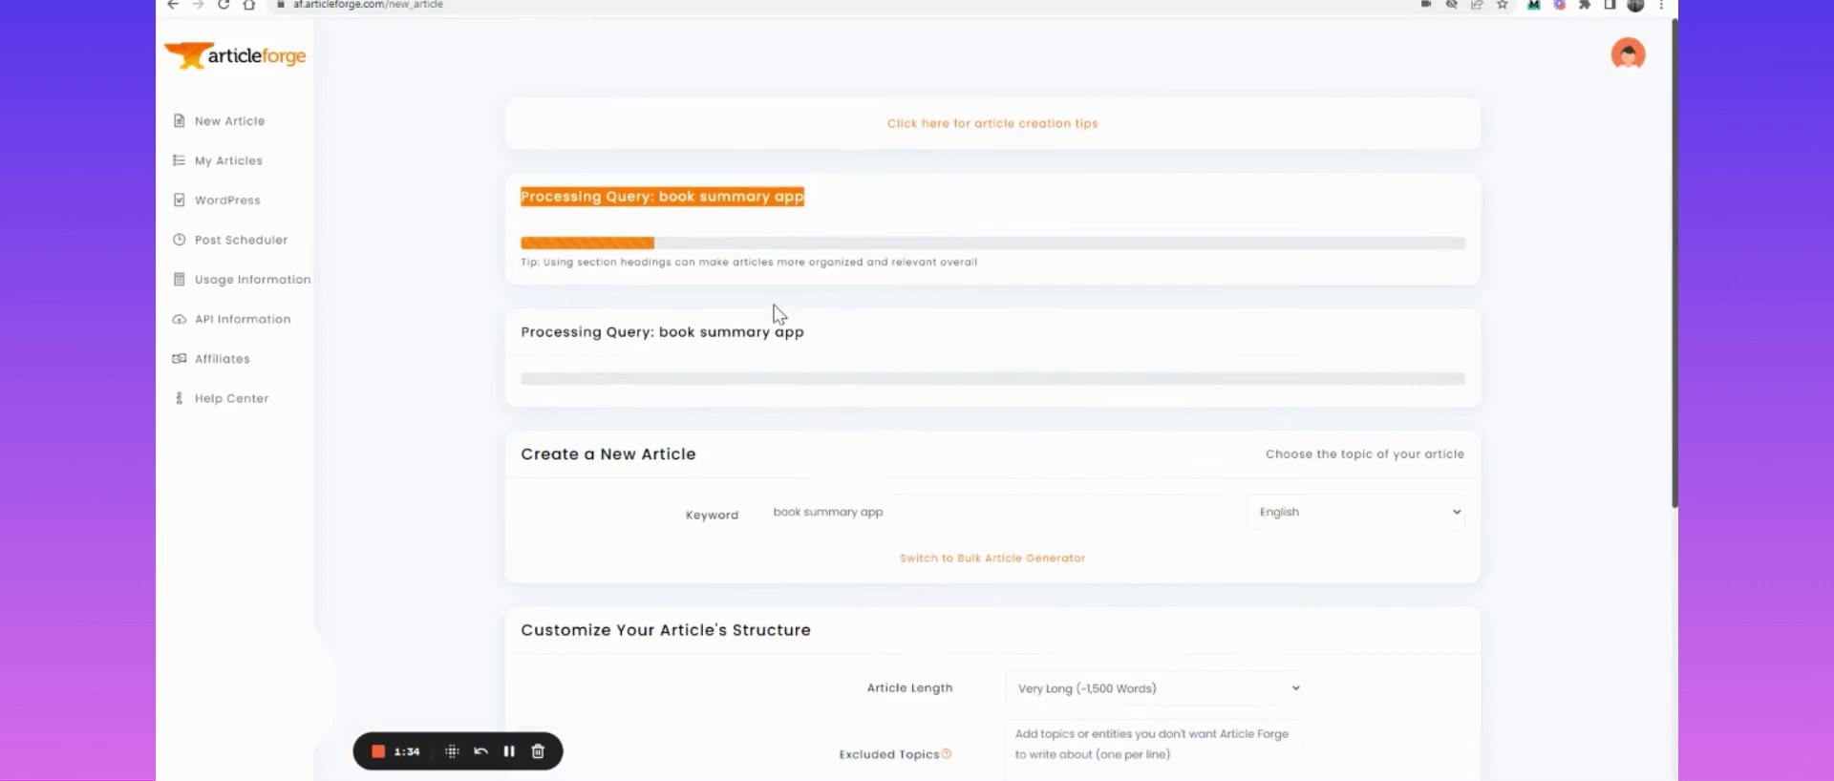
{"action": "left_click", "coordinate": [450, 293]}
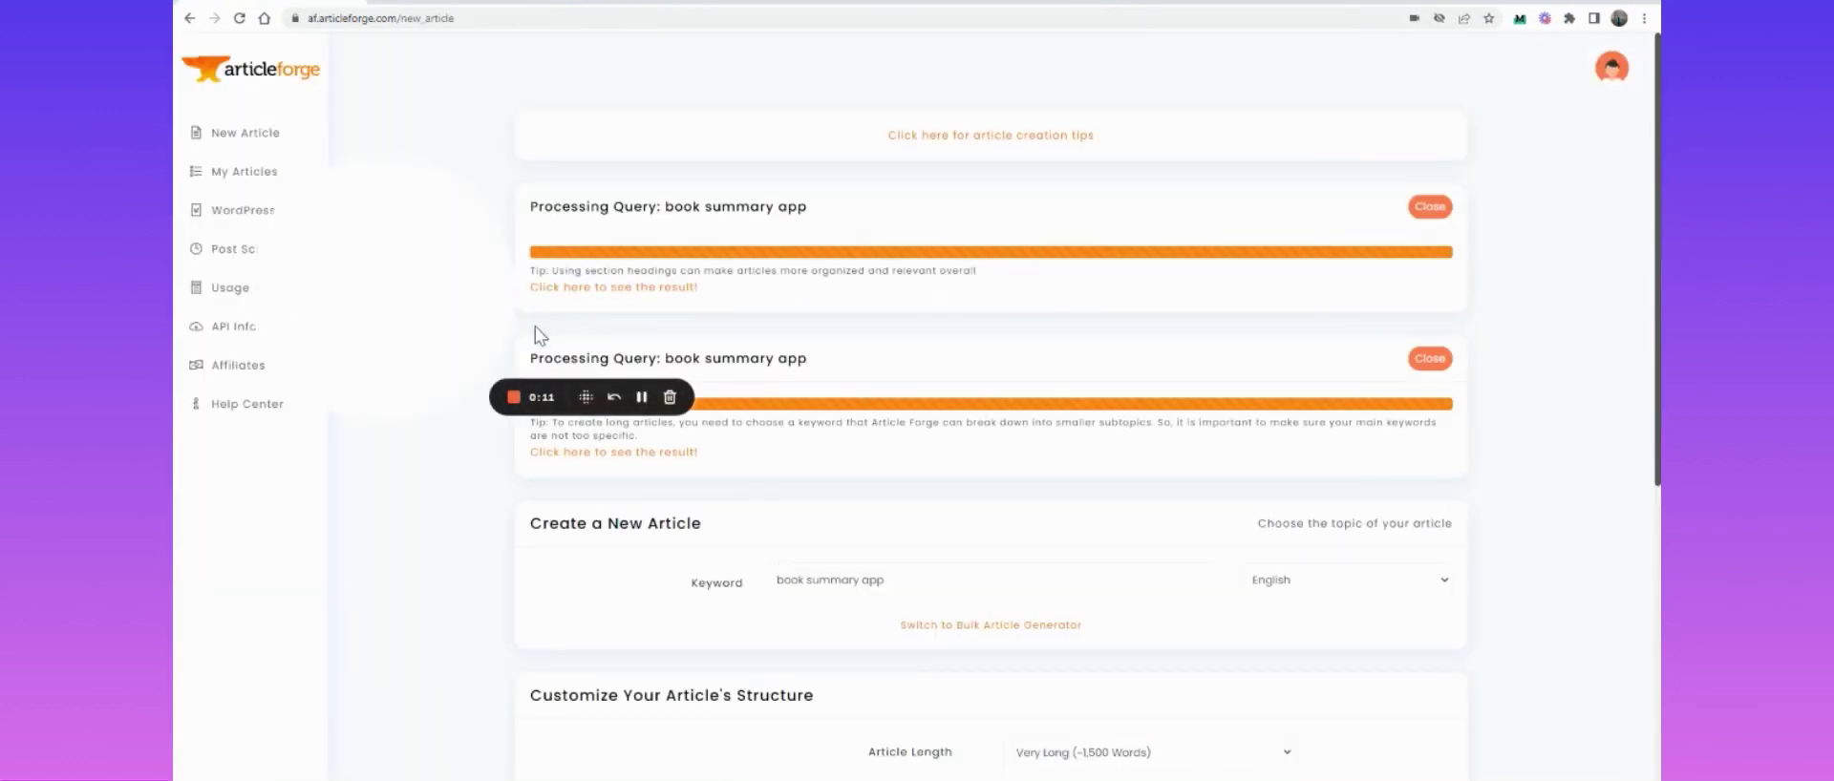
{"action": "mouse_move", "coordinate": [415, 341]}
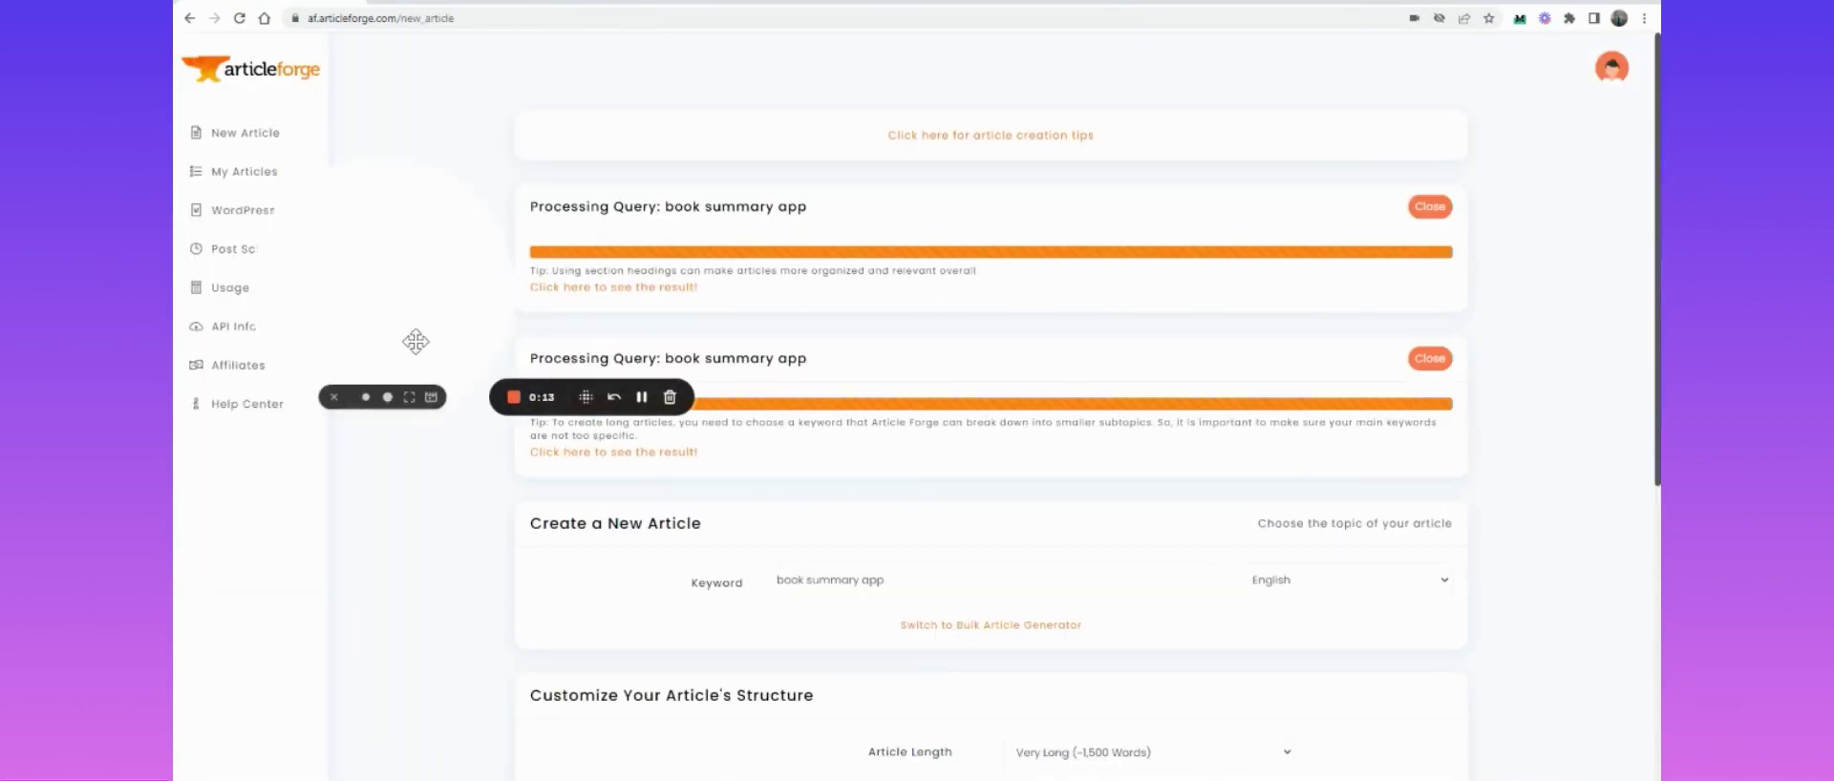
{"action": "left_click", "coordinate": [366, 398]}
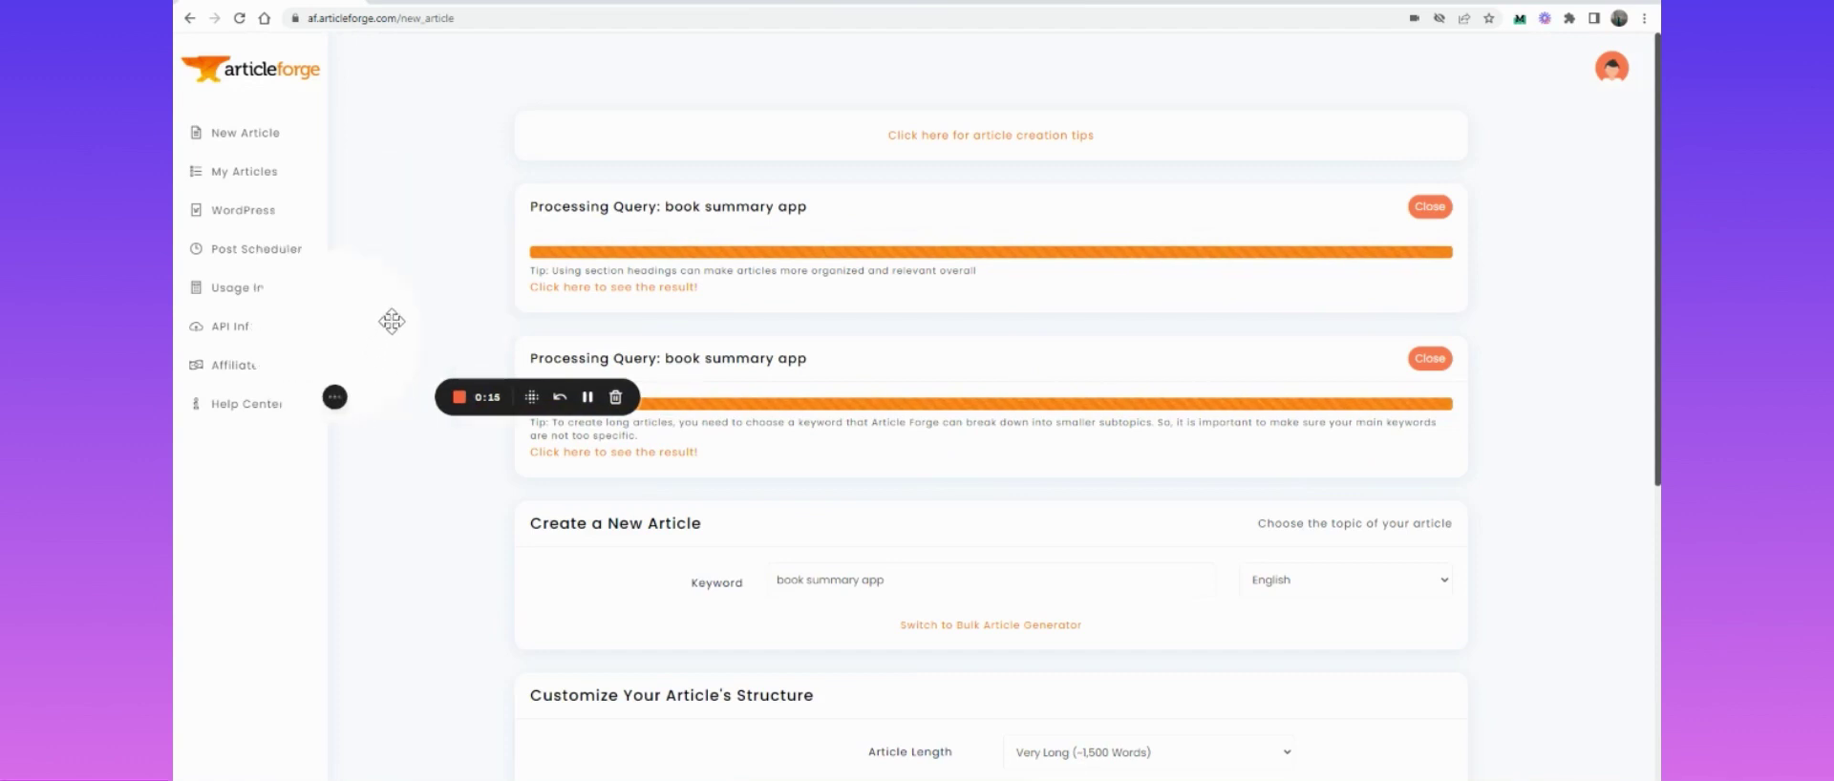
{"action": "left_click_drag", "start_coordinate": [392, 321], "coordinate": [360, 614]}
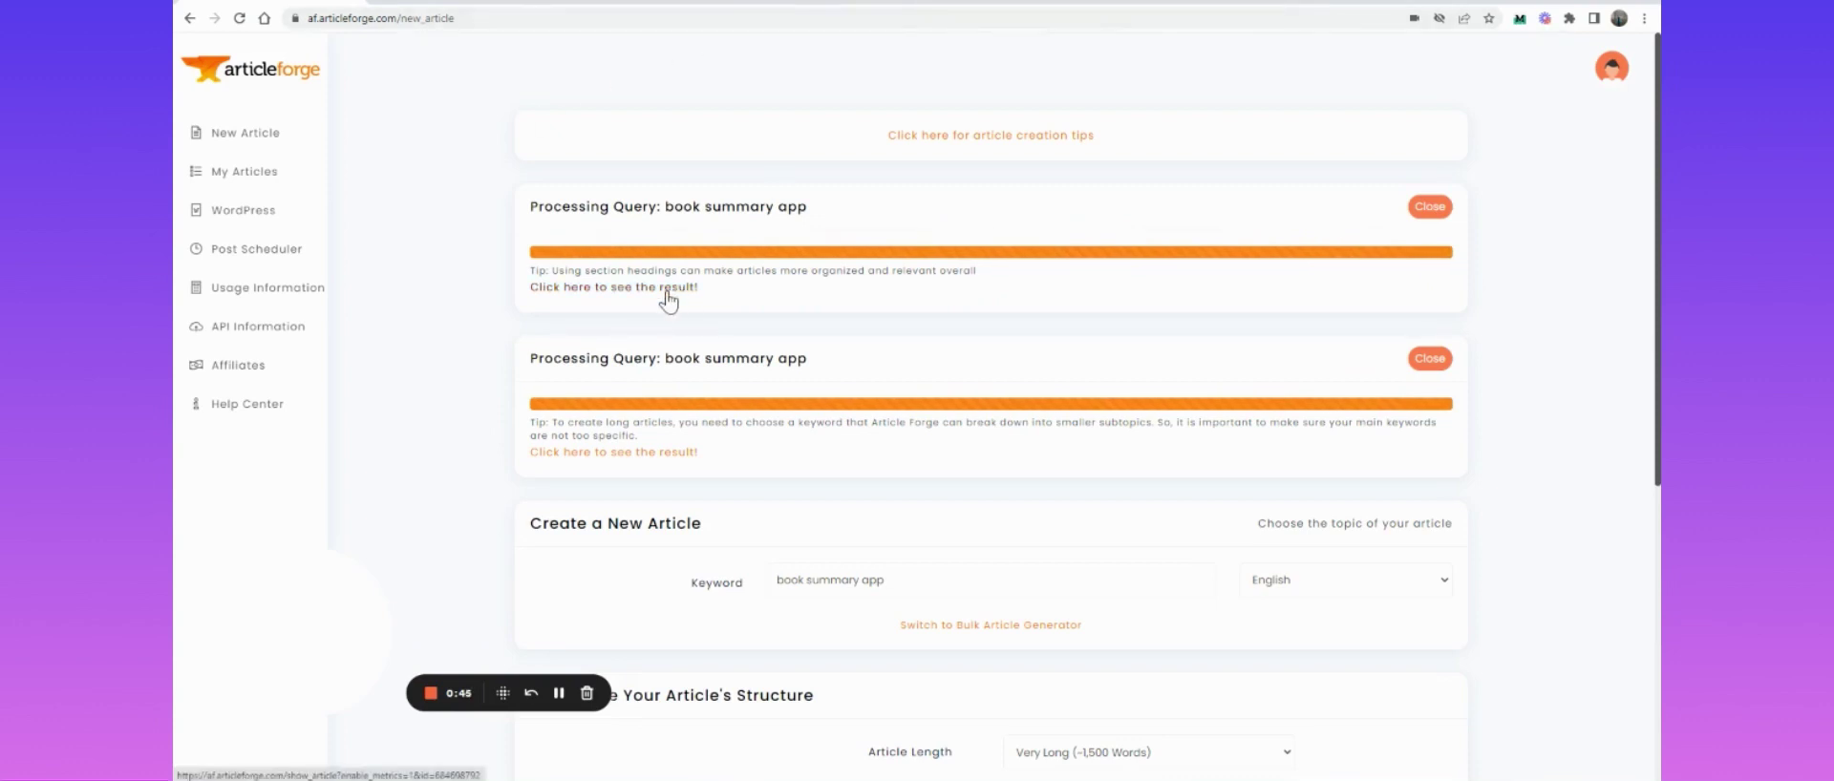
{"action": "left_click", "coordinate": [726, 8]}
{"action": "left_click", "coordinate": [521, 8]}
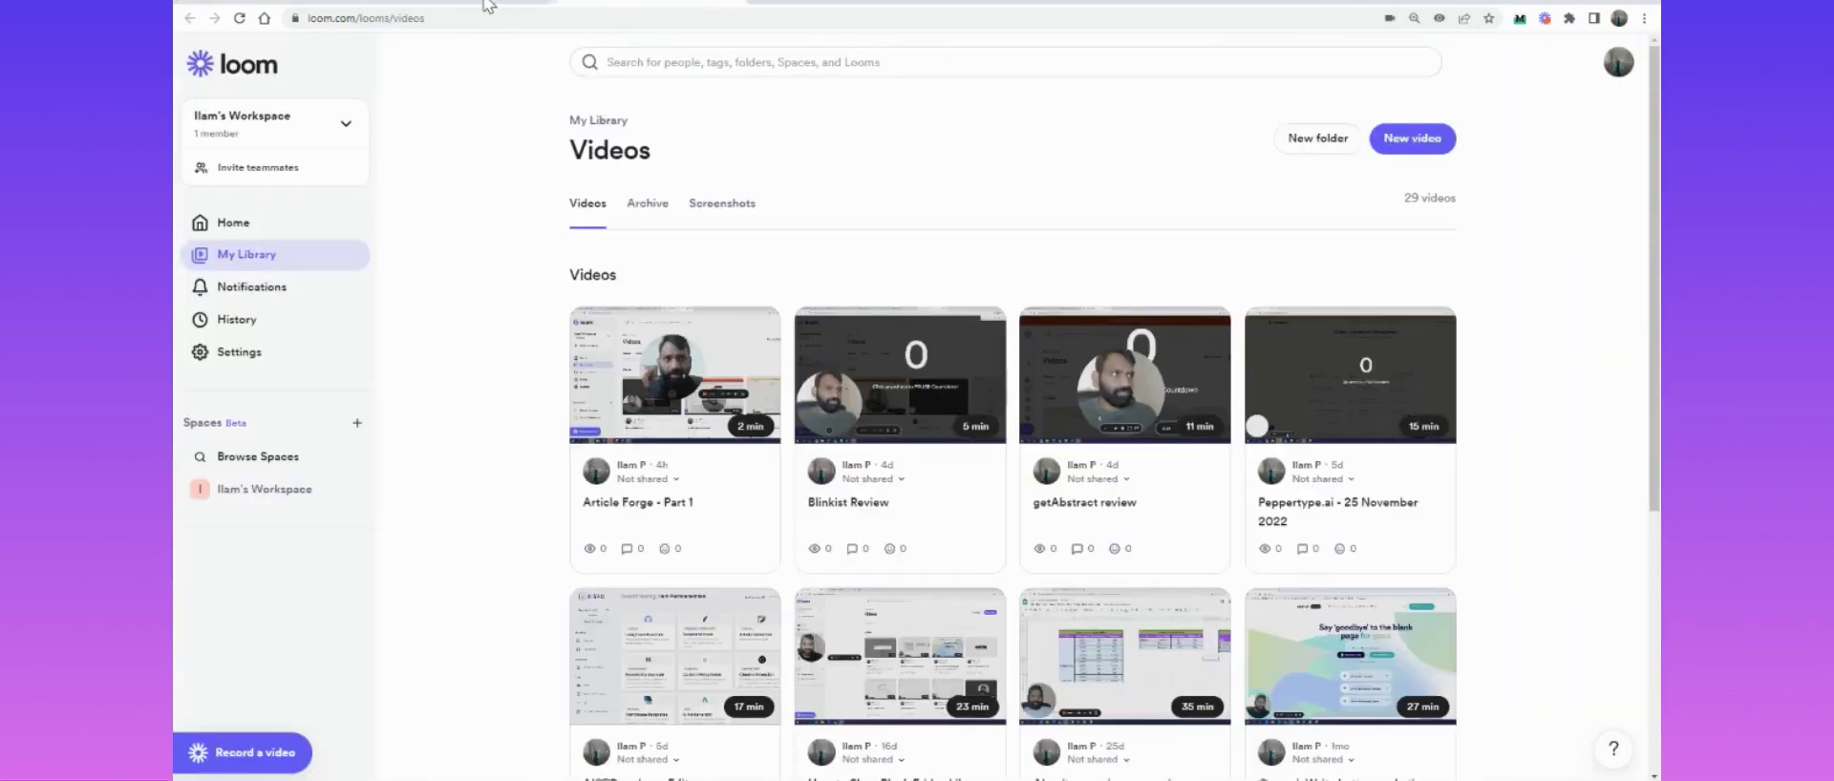
{"action": "left_click", "coordinate": [315, 5]}
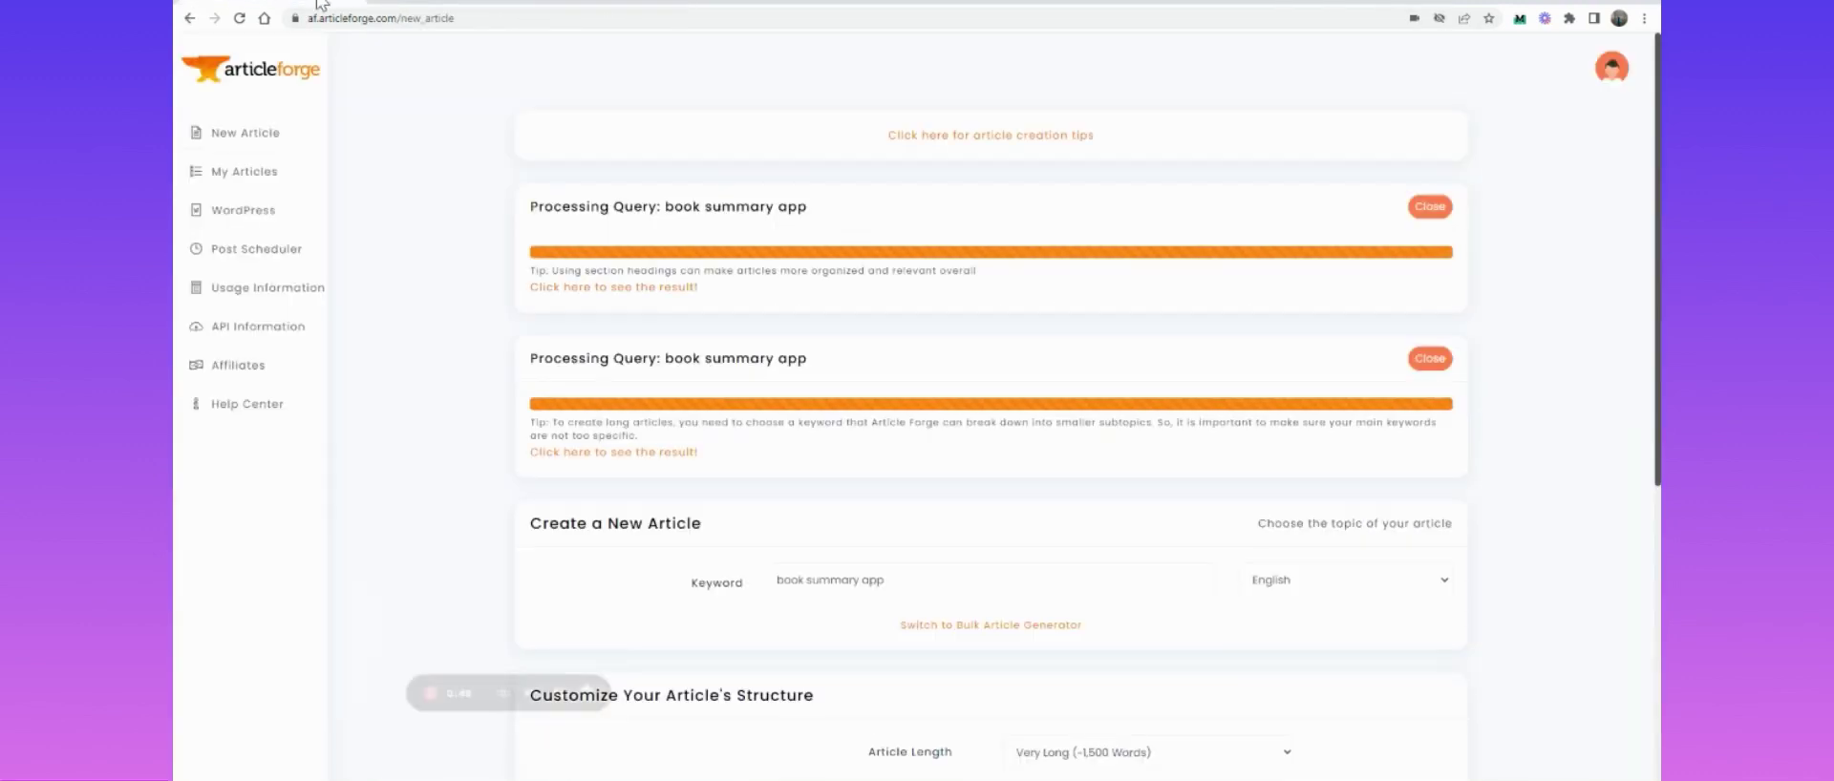
- Open the first finished article and examine its sections, image, embedded video and spintax version
{"action": "left_click", "coordinate": [598, 290]}
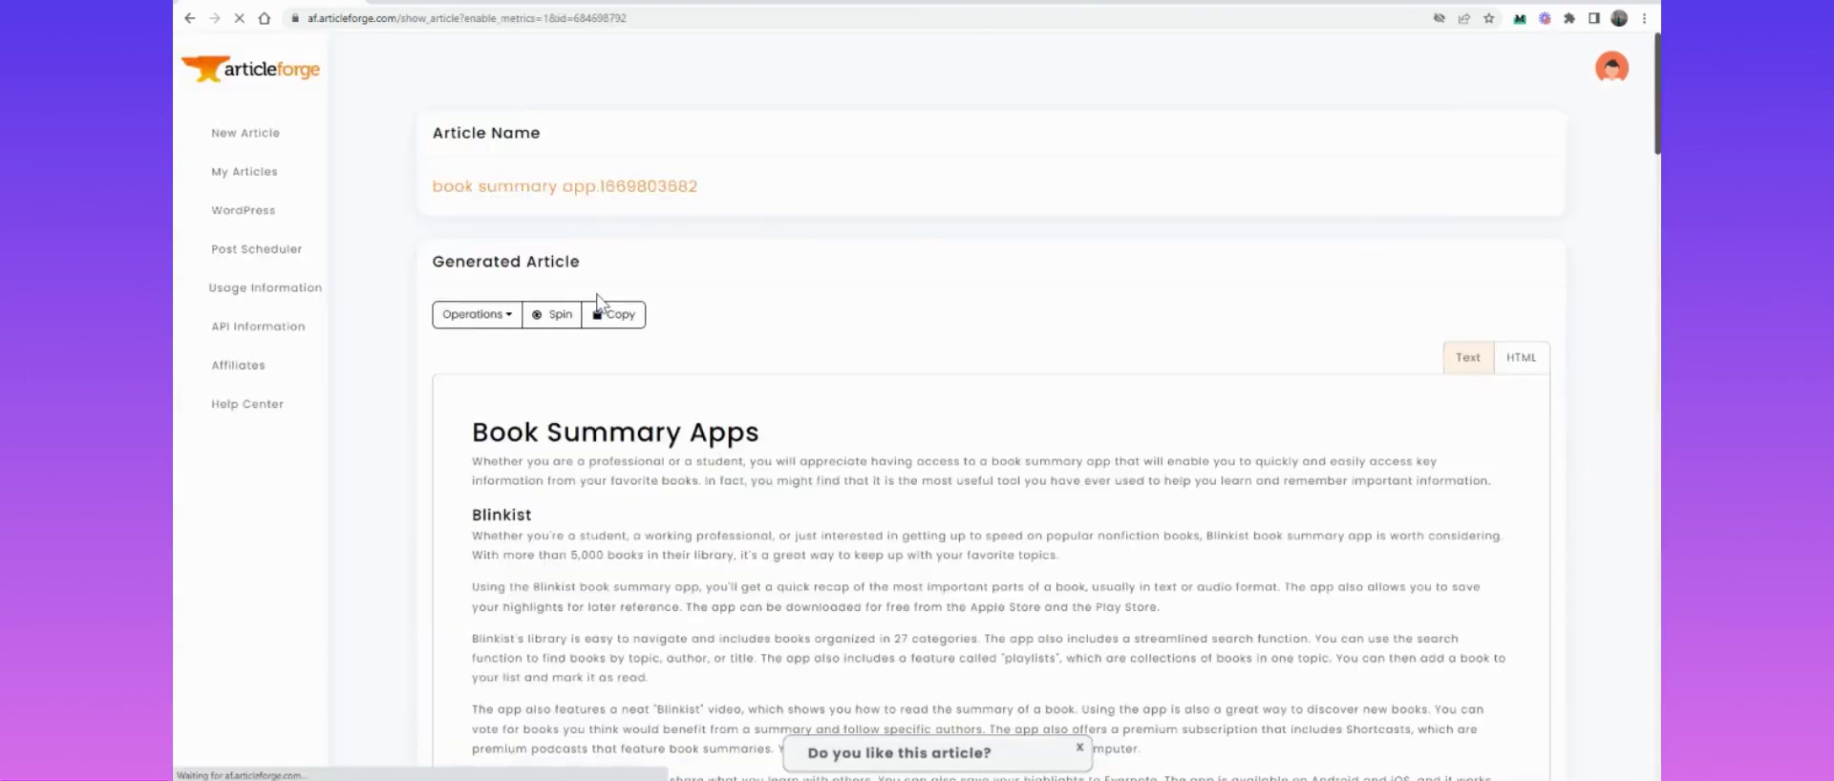
{"action": "scroll", "coordinate": [606, 380], "scroll_direction": "down", "scroll_amount": 2}
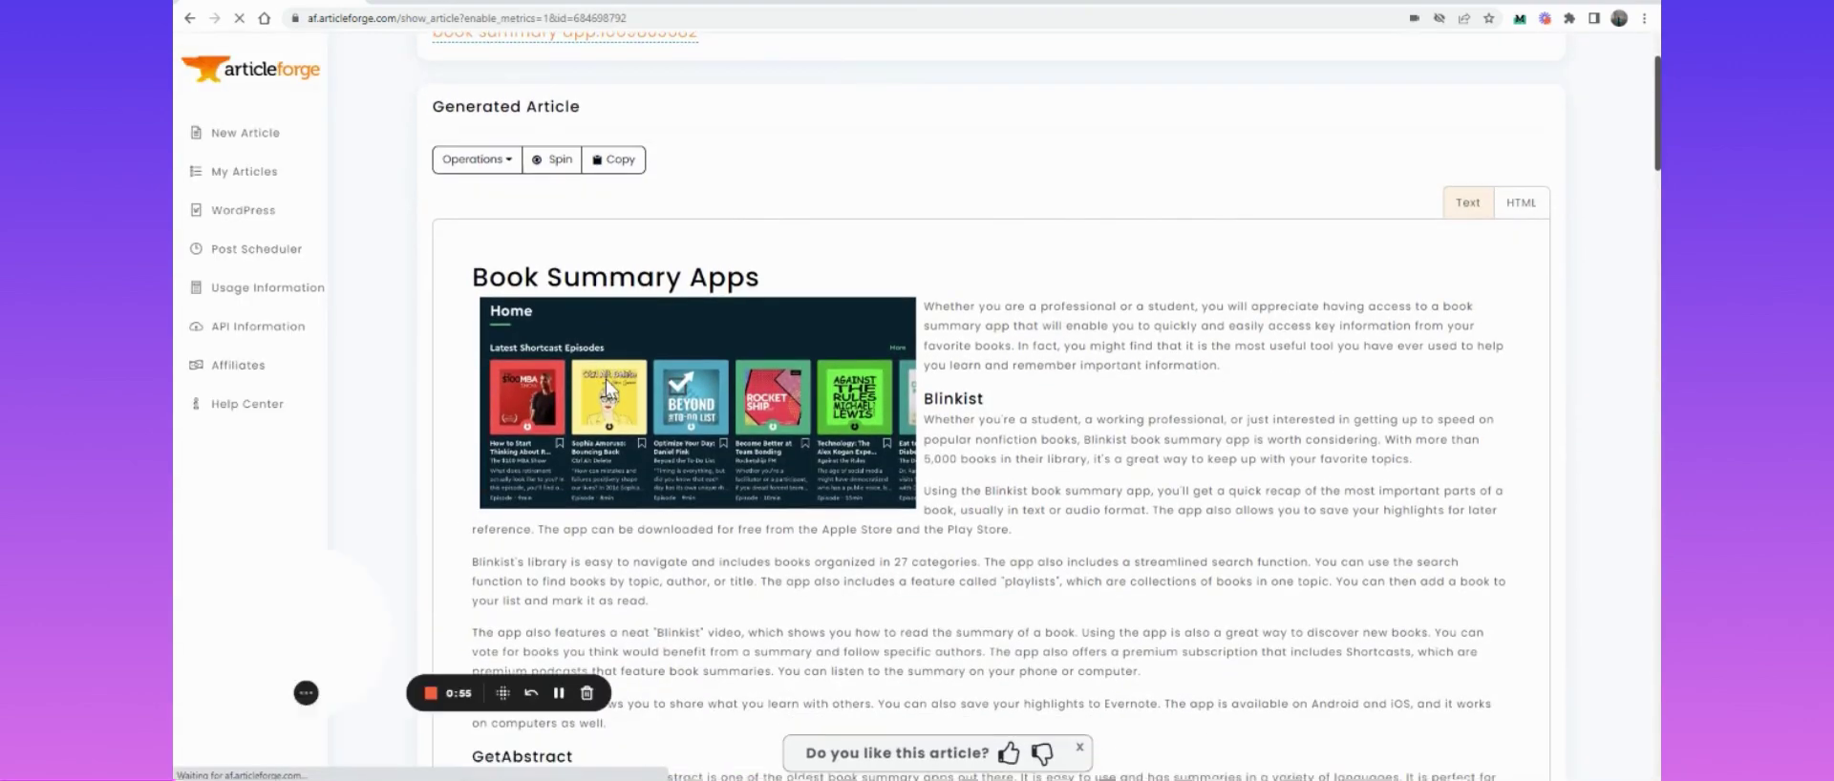
{"action": "scroll", "coordinate": [605, 380], "scroll_direction": "down", "scroll_amount": 1}
{"action": "scroll", "coordinate": [606, 380], "scroll_direction": "down", "scroll_amount": 15}
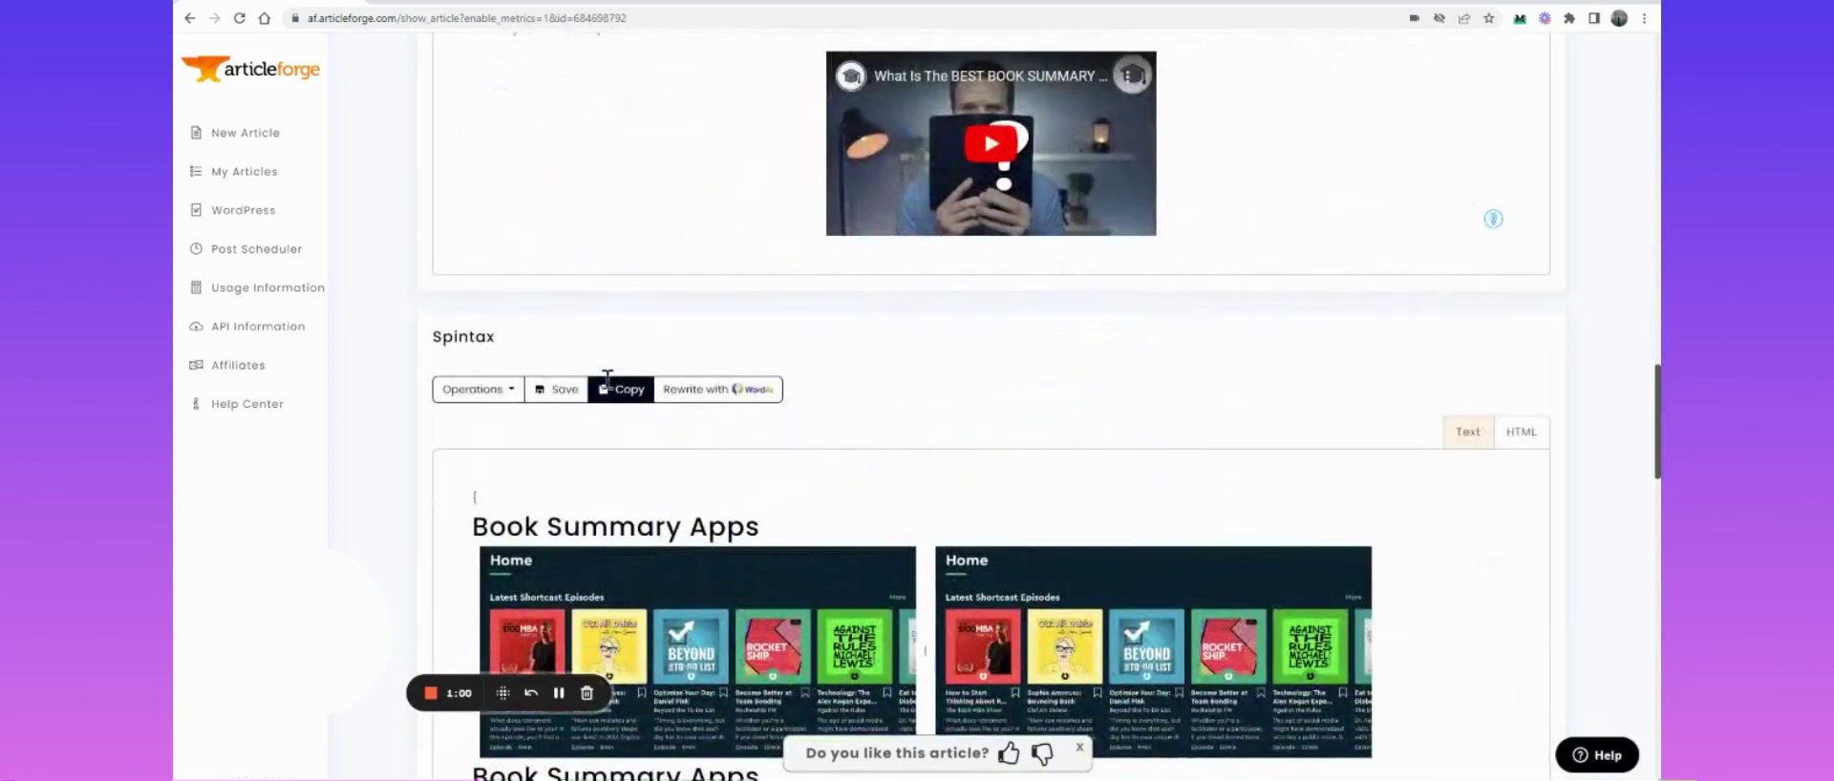
{"action": "scroll", "coordinate": [608, 382], "scroll_direction": "up", "scroll_amount": 6}
{"action": "scroll", "coordinate": [607, 384], "scroll_direction": "down", "scroll_amount": 2}
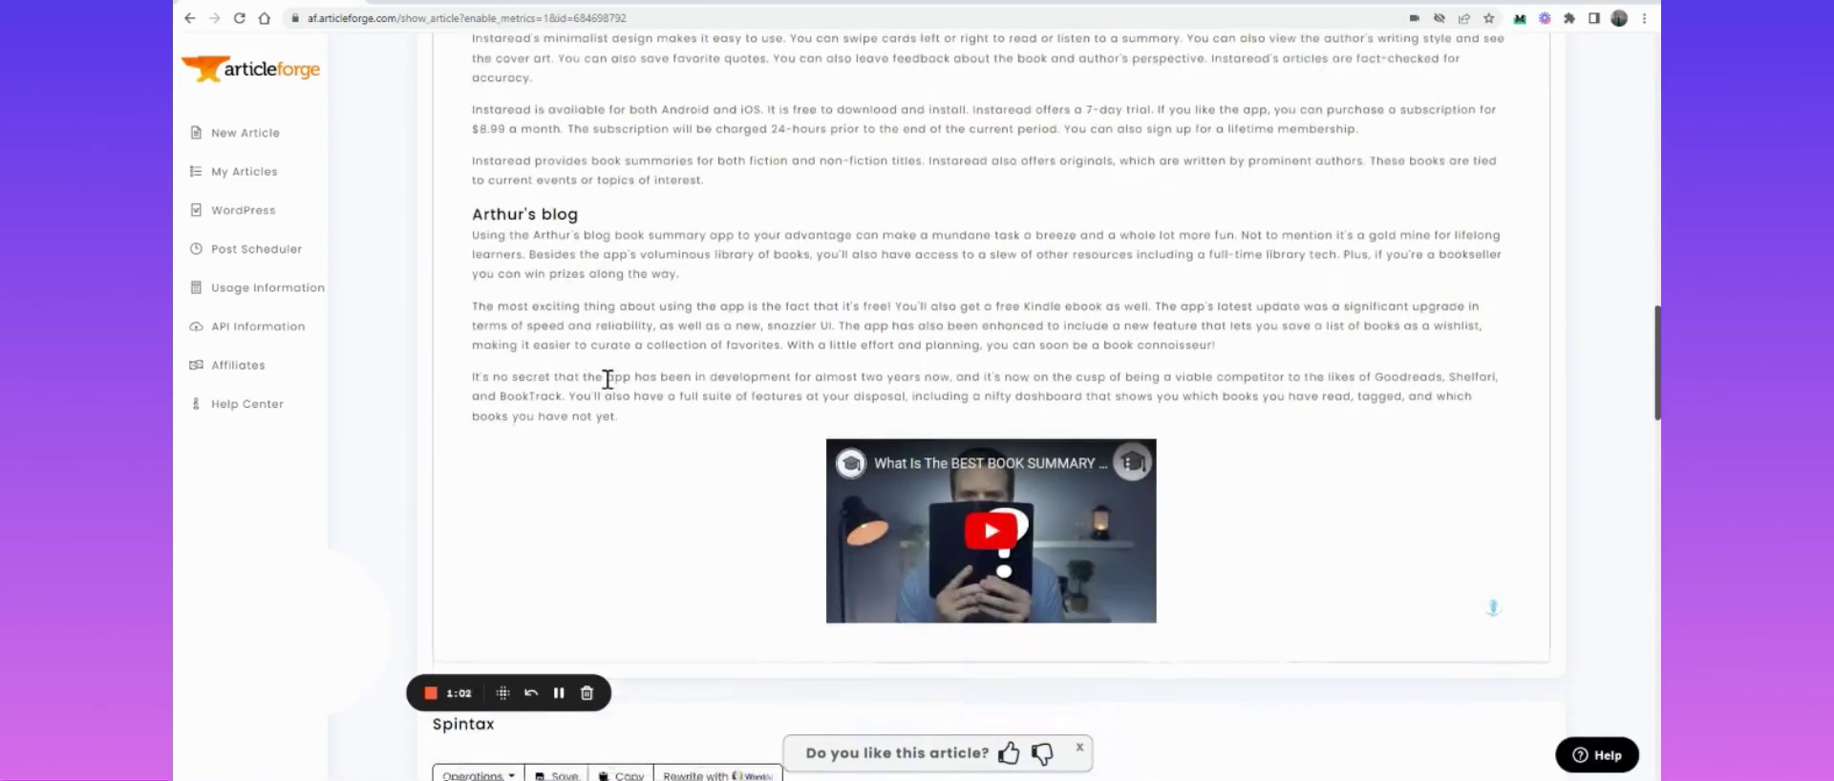
{"action": "scroll", "coordinate": [608, 379], "scroll_direction": "up", "scroll_amount": 18}
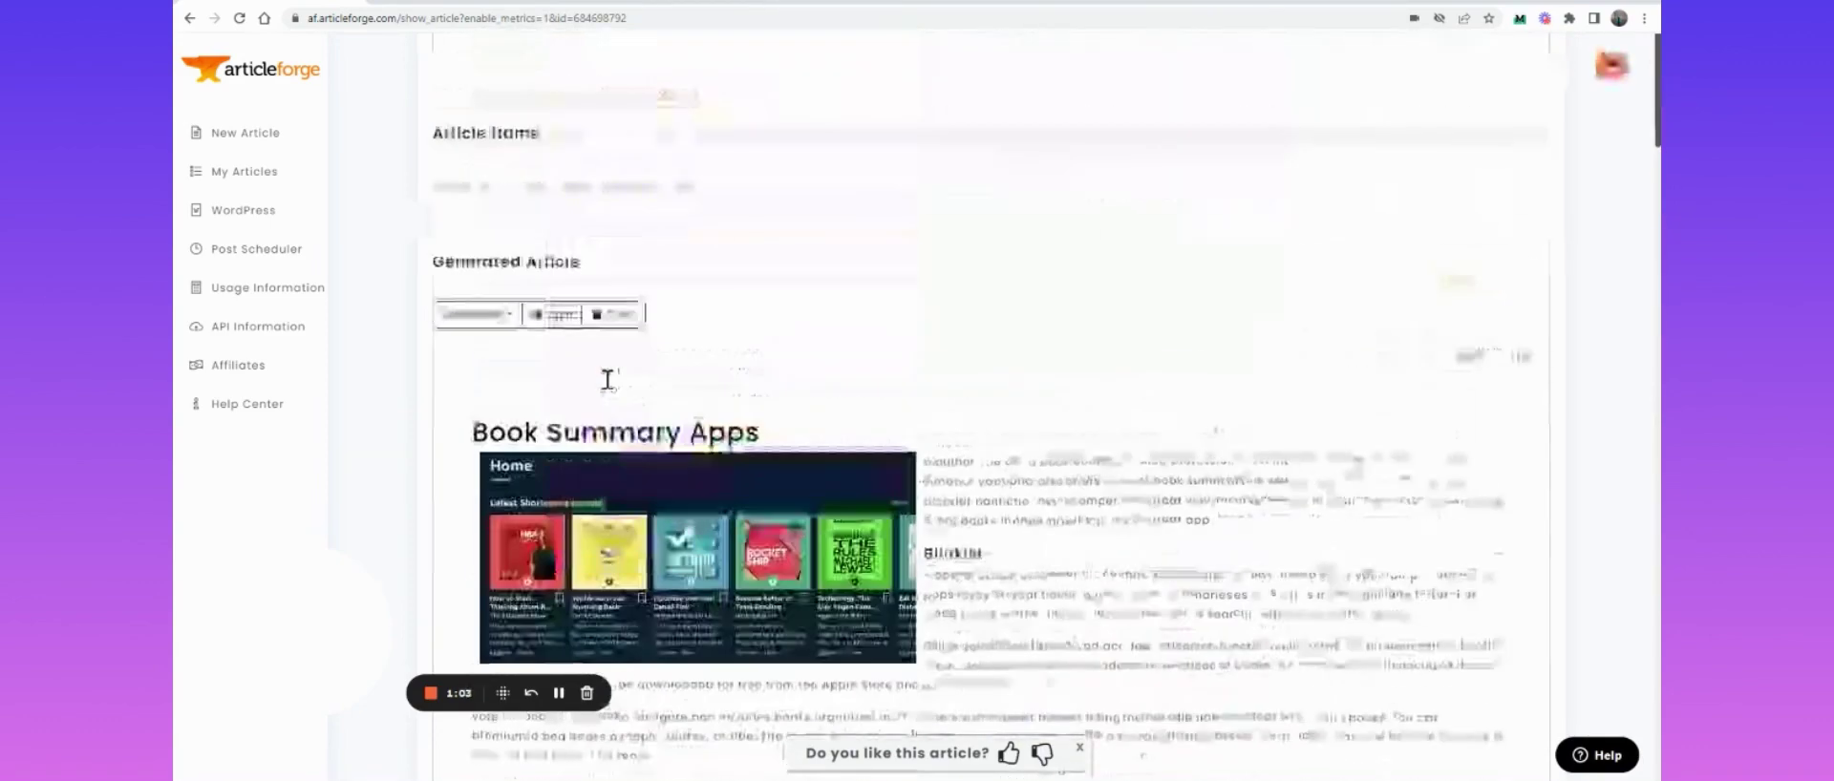
{"action": "scroll", "coordinate": [608, 379], "scroll_direction": "down", "scroll_amount": 2}
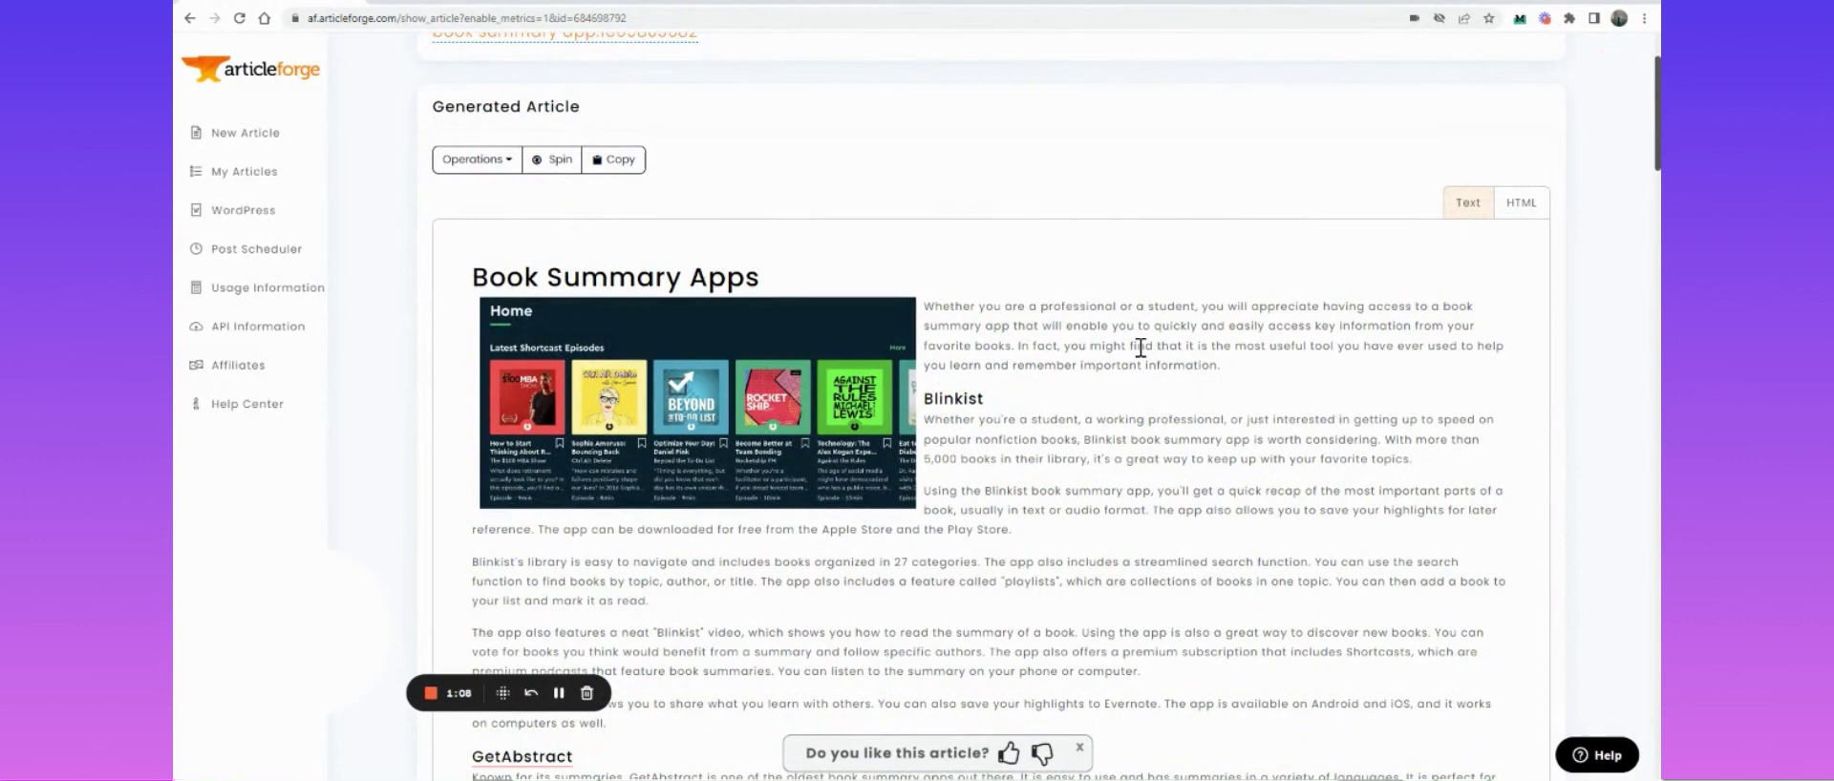
{"action": "scroll", "coordinate": [1140, 348], "scroll_direction": "down", "scroll_amount": 2}
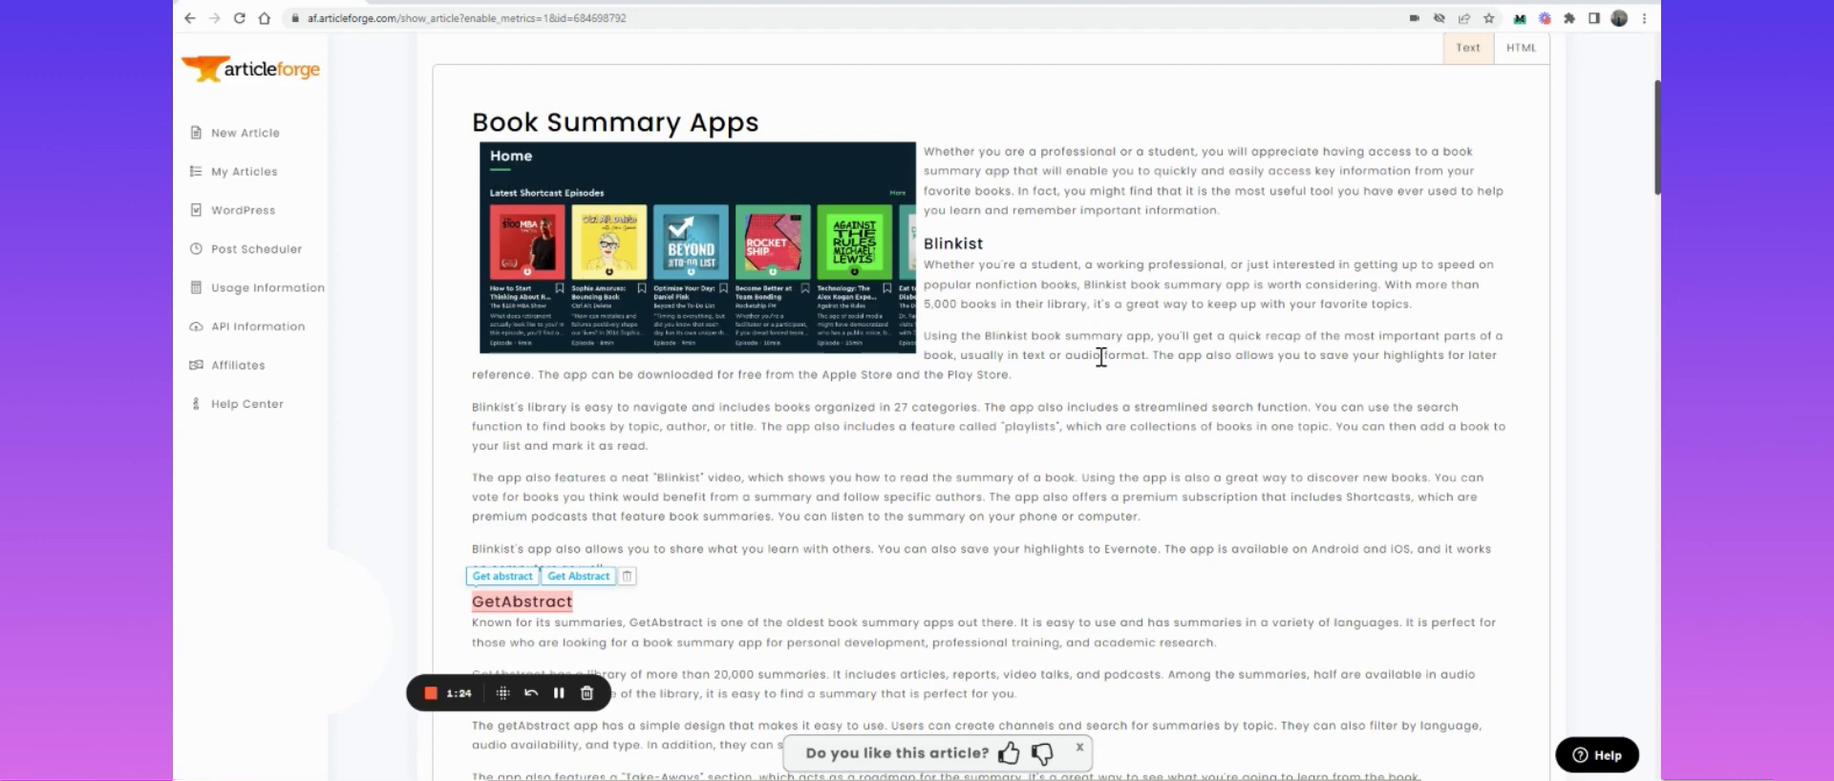
- Read through the first article's GetAbstract, Koober, Instaread and Arthur's blog sections down to the embedded video
{"action": "scroll", "coordinate": [1102, 356], "scroll_direction": "down", "scroll_amount": 2}
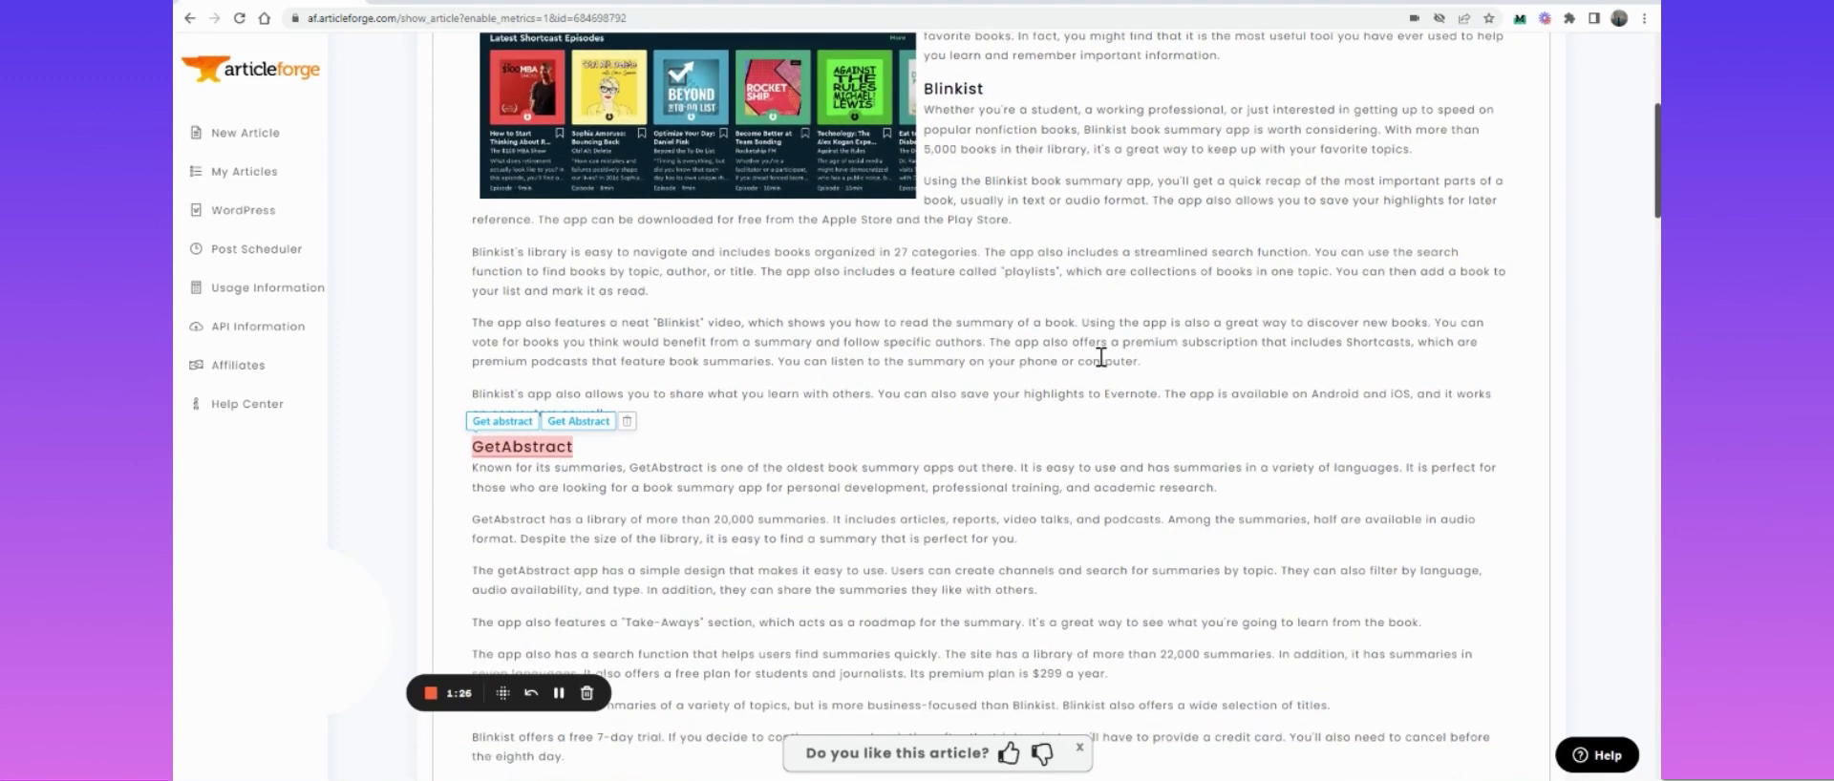
{"action": "scroll", "coordinate": [1102, 356], "scroll_direction": "down", "scroll_amount": 8}
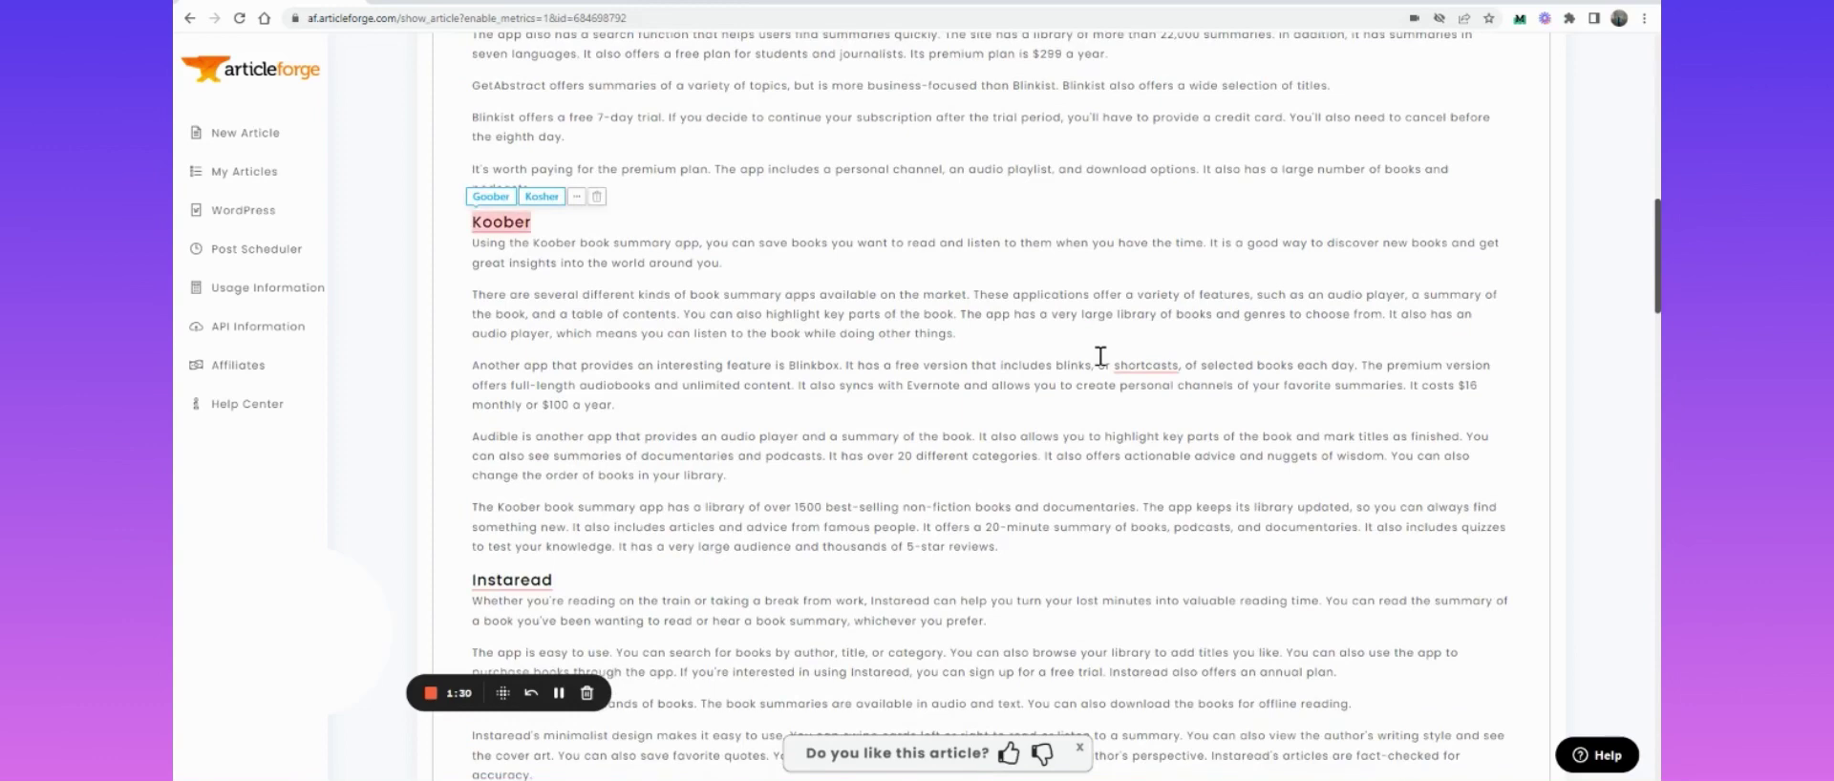
{"action": "scroll", "coordinate": [1102, 356], "scroll_direction": "down", "scroll_amount": 3}
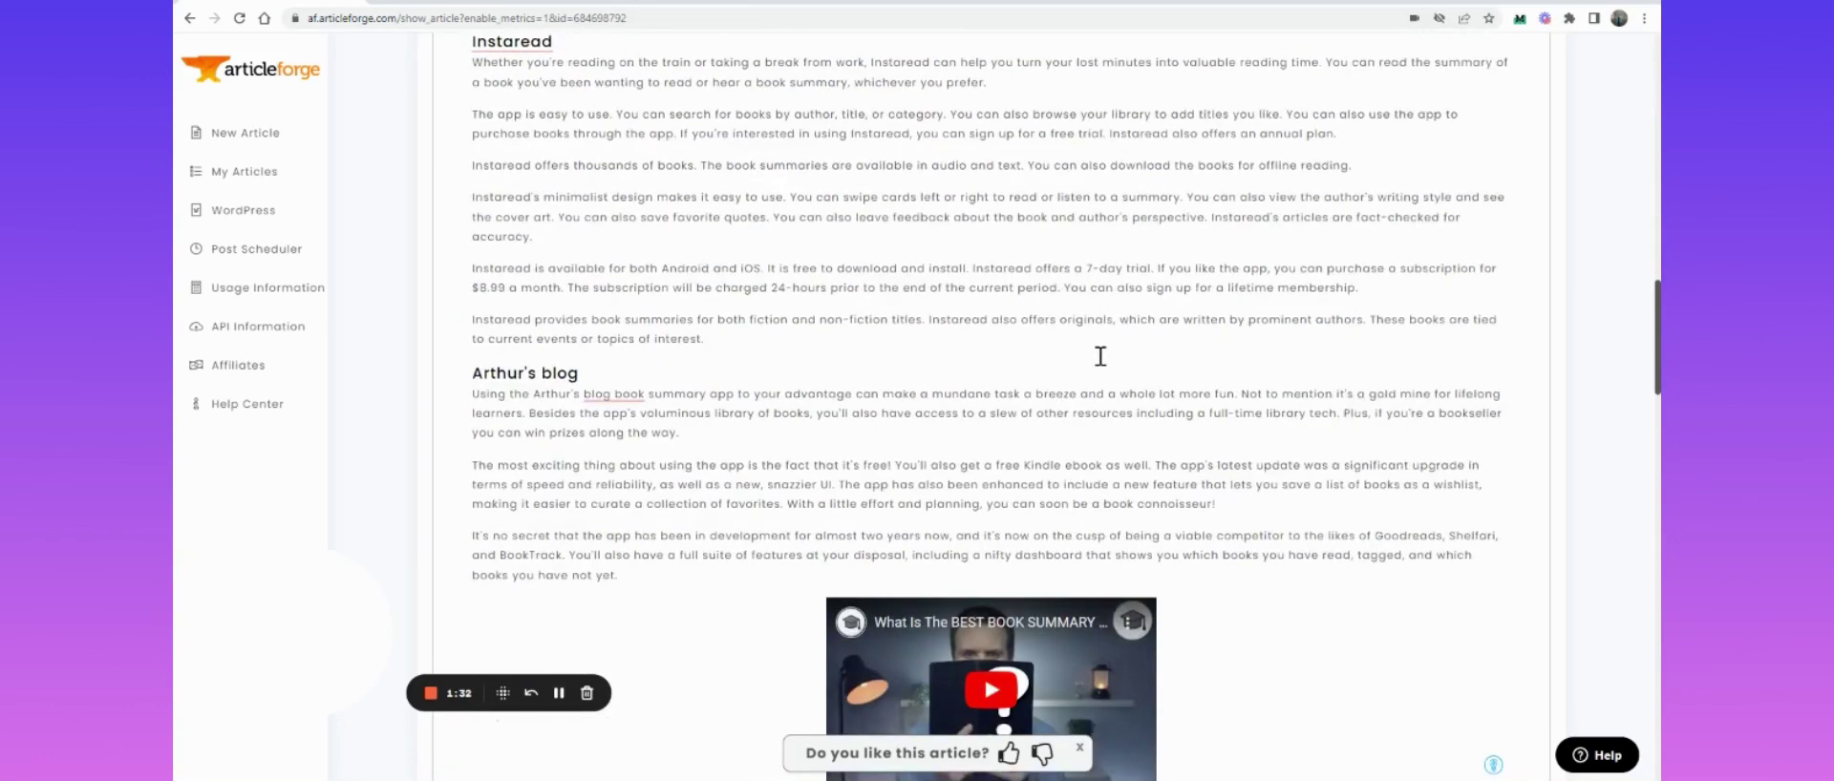
{"action": "scroll", "coordinate": [1100, 355], "scroll_direction": "down", "scroll_amount": 1}
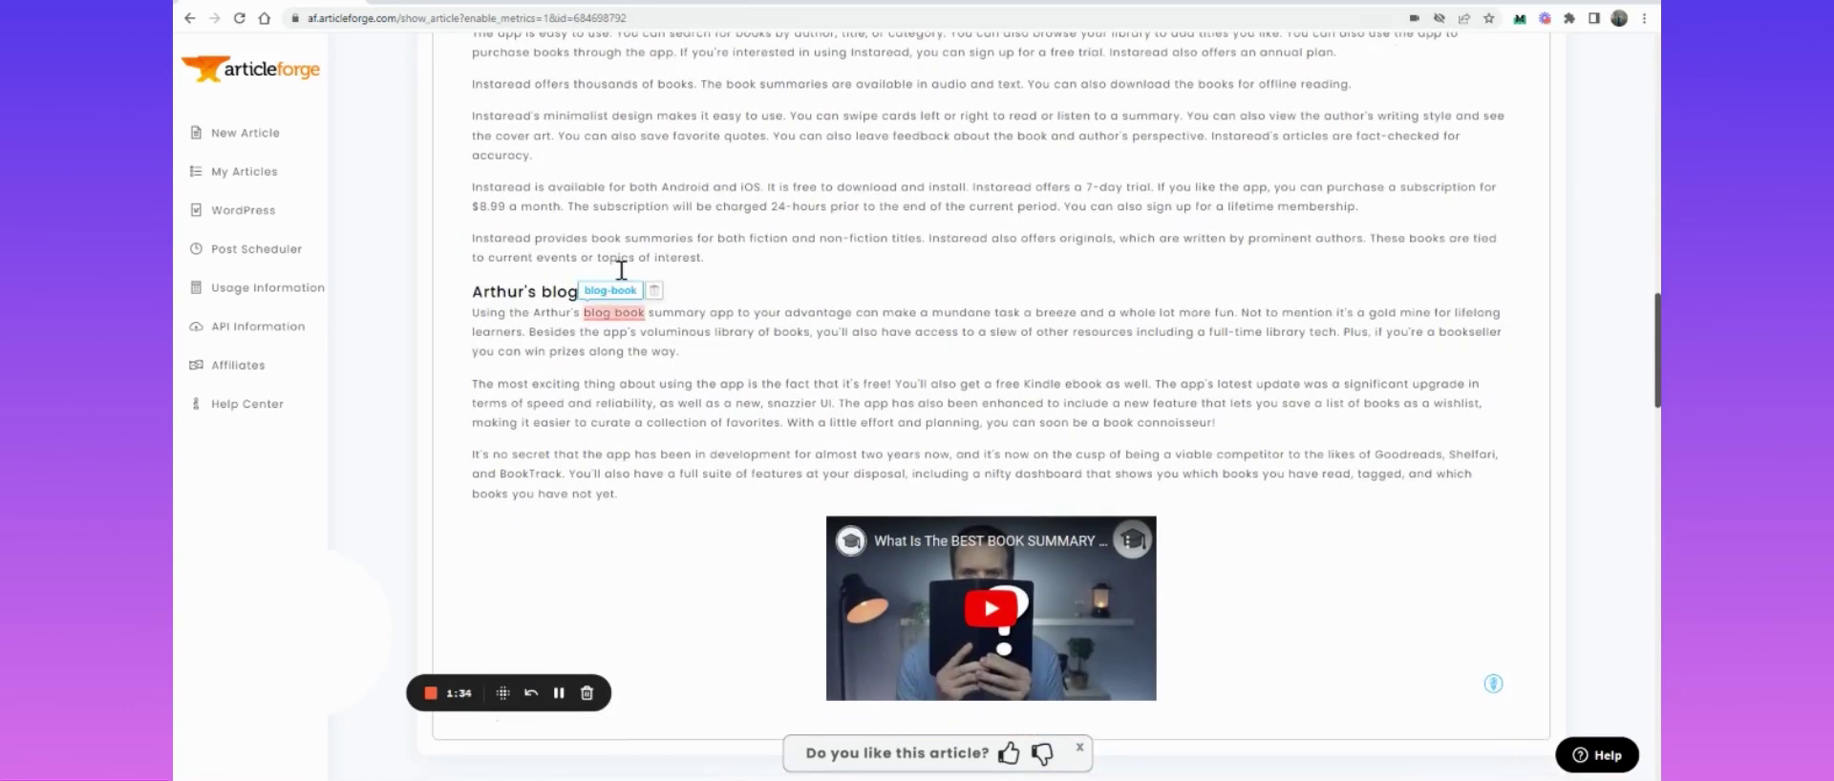
- Go to the list of generated articles, reopen "book summary app.1669803682" and skim its sections
{"action": "left_click", "coordinate": [189, 18]}
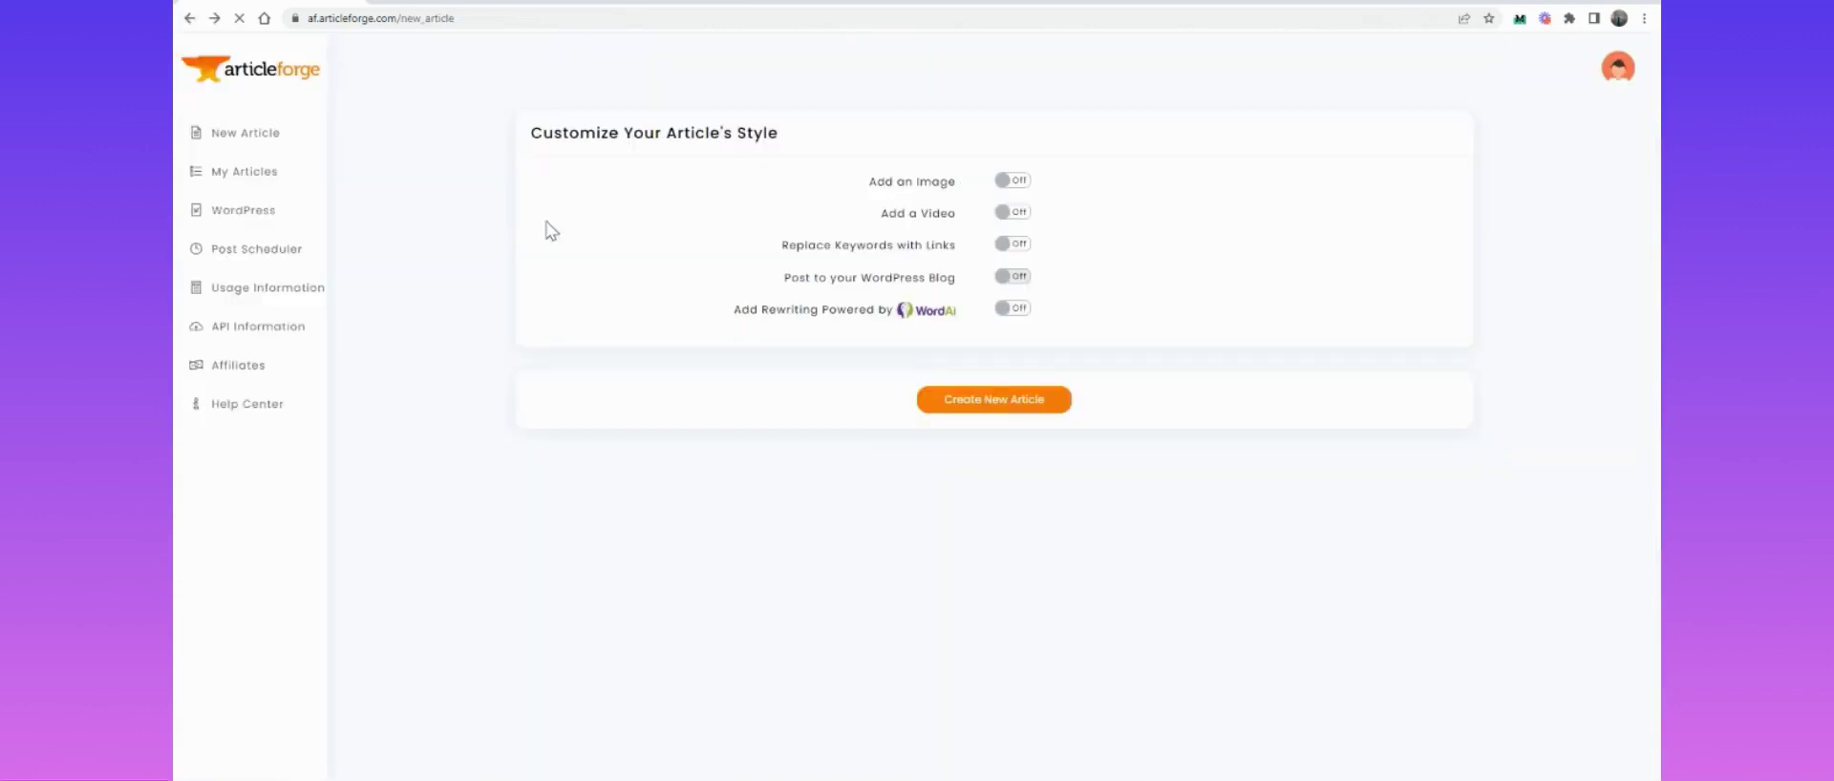
{"action": "left_click", "coordinate": [229, 173]}
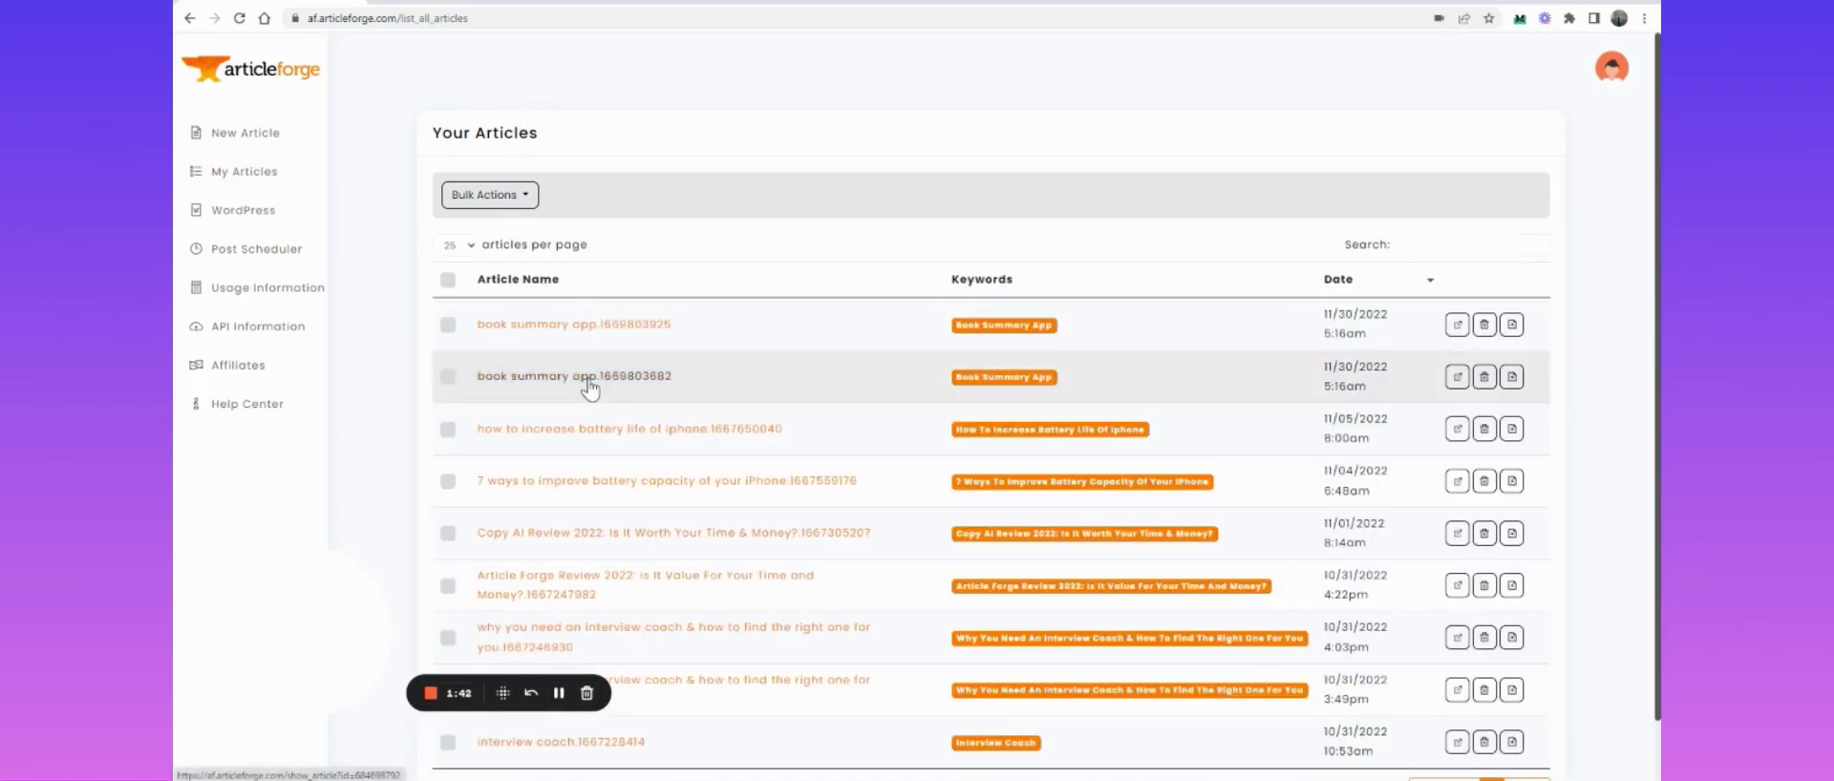
{"action": "left_click", "coordinate": [589, 385]}
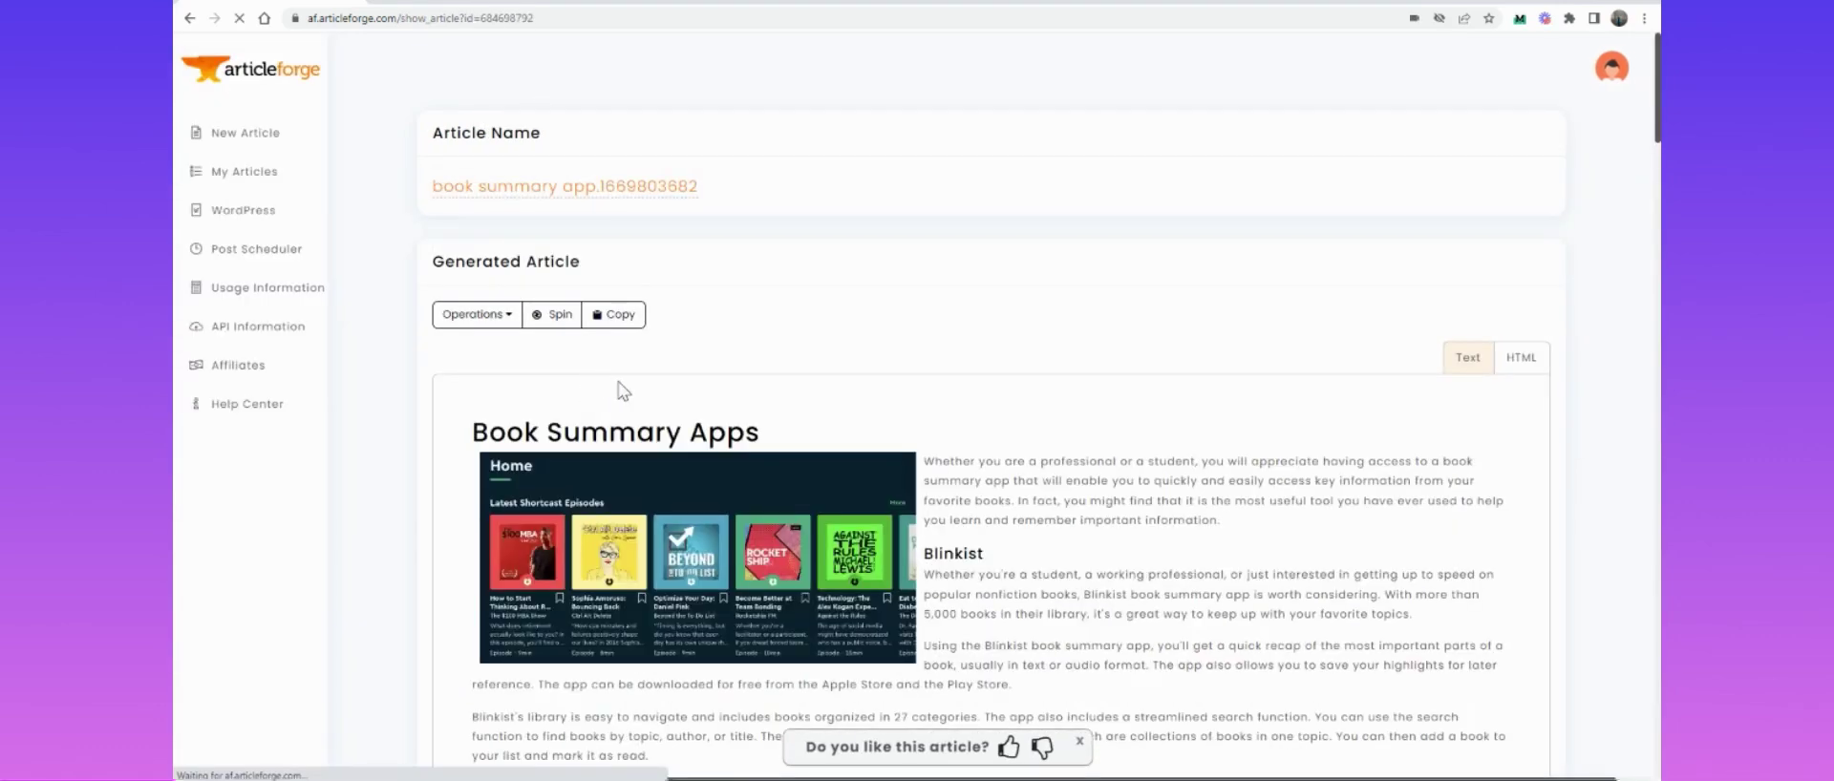
{"action": "scroll", "coordinate": [619, 382], "scroll_direction": "down", "scroll_amount": 3}
{"action": "scroll", "coordinate": [619, 381], "scroll_direction": "down", "scroll_amount": 5}
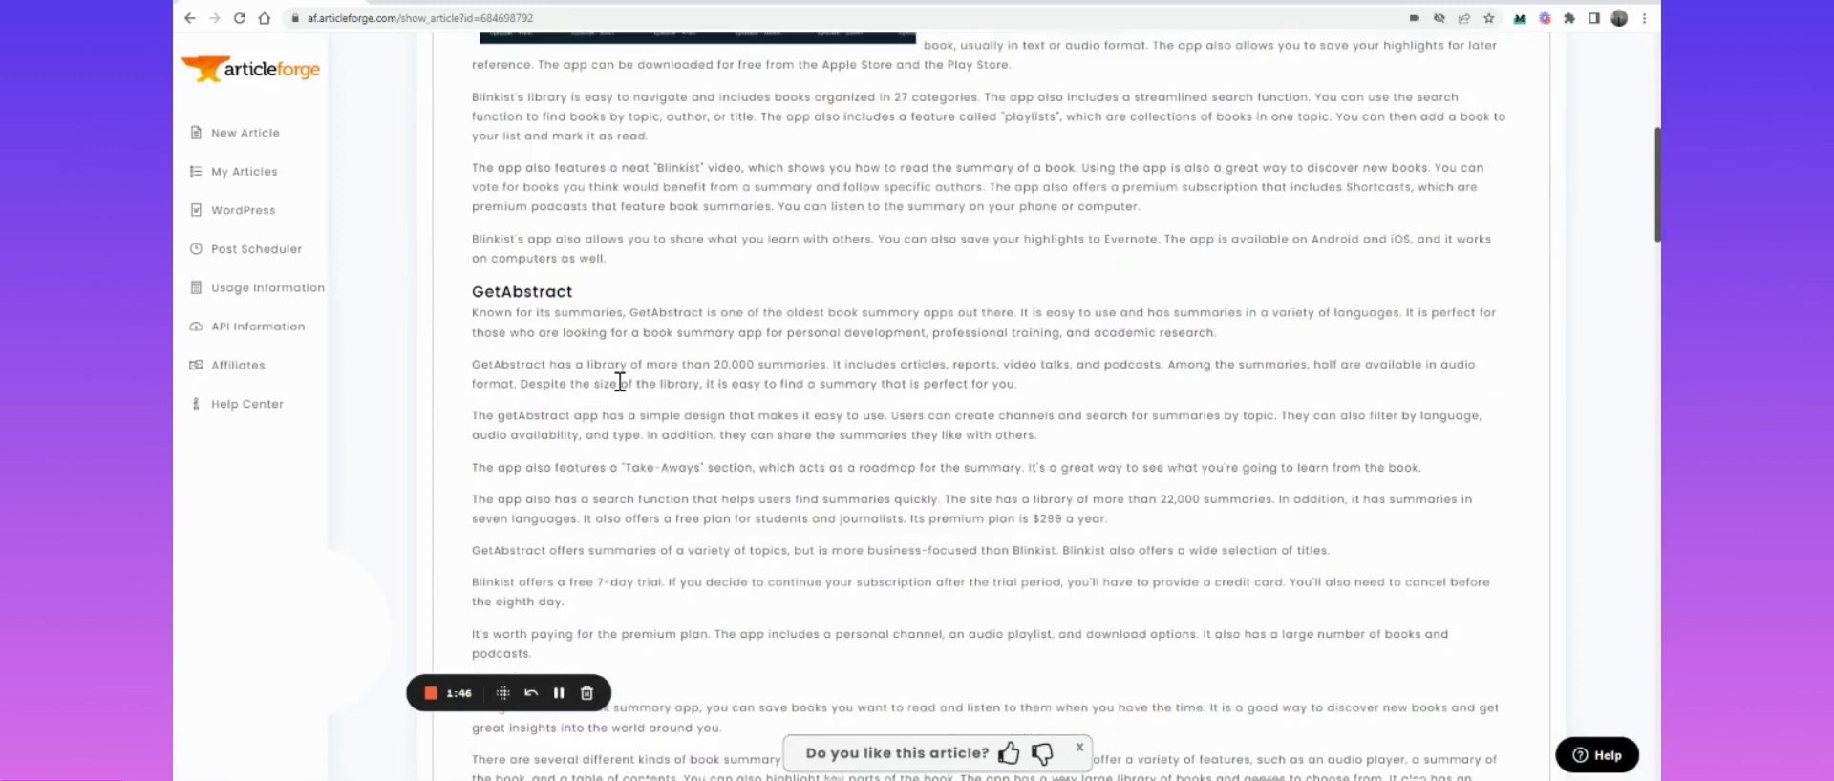
{"action": "scroll", "coordinate": [619, 381], "scroll_direction": "down", "scroll_amount": 4}
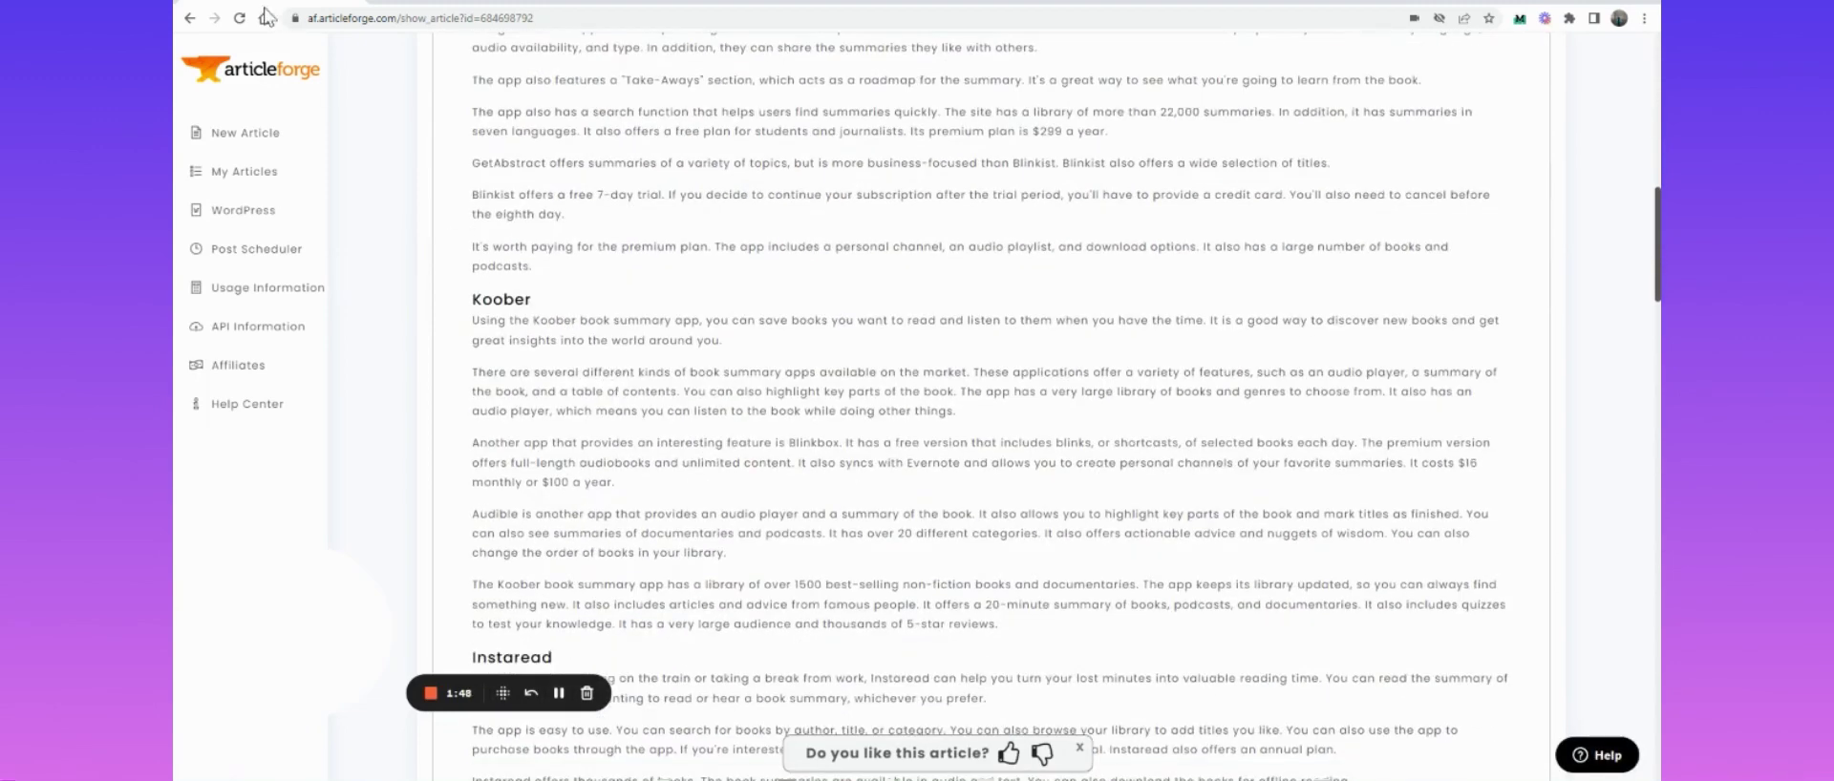
- Open the second article, "book summary app.1669803925", from the article list and check which export and posting operations it offers
{"action": "left_click", "coordinate": [190, 18]}
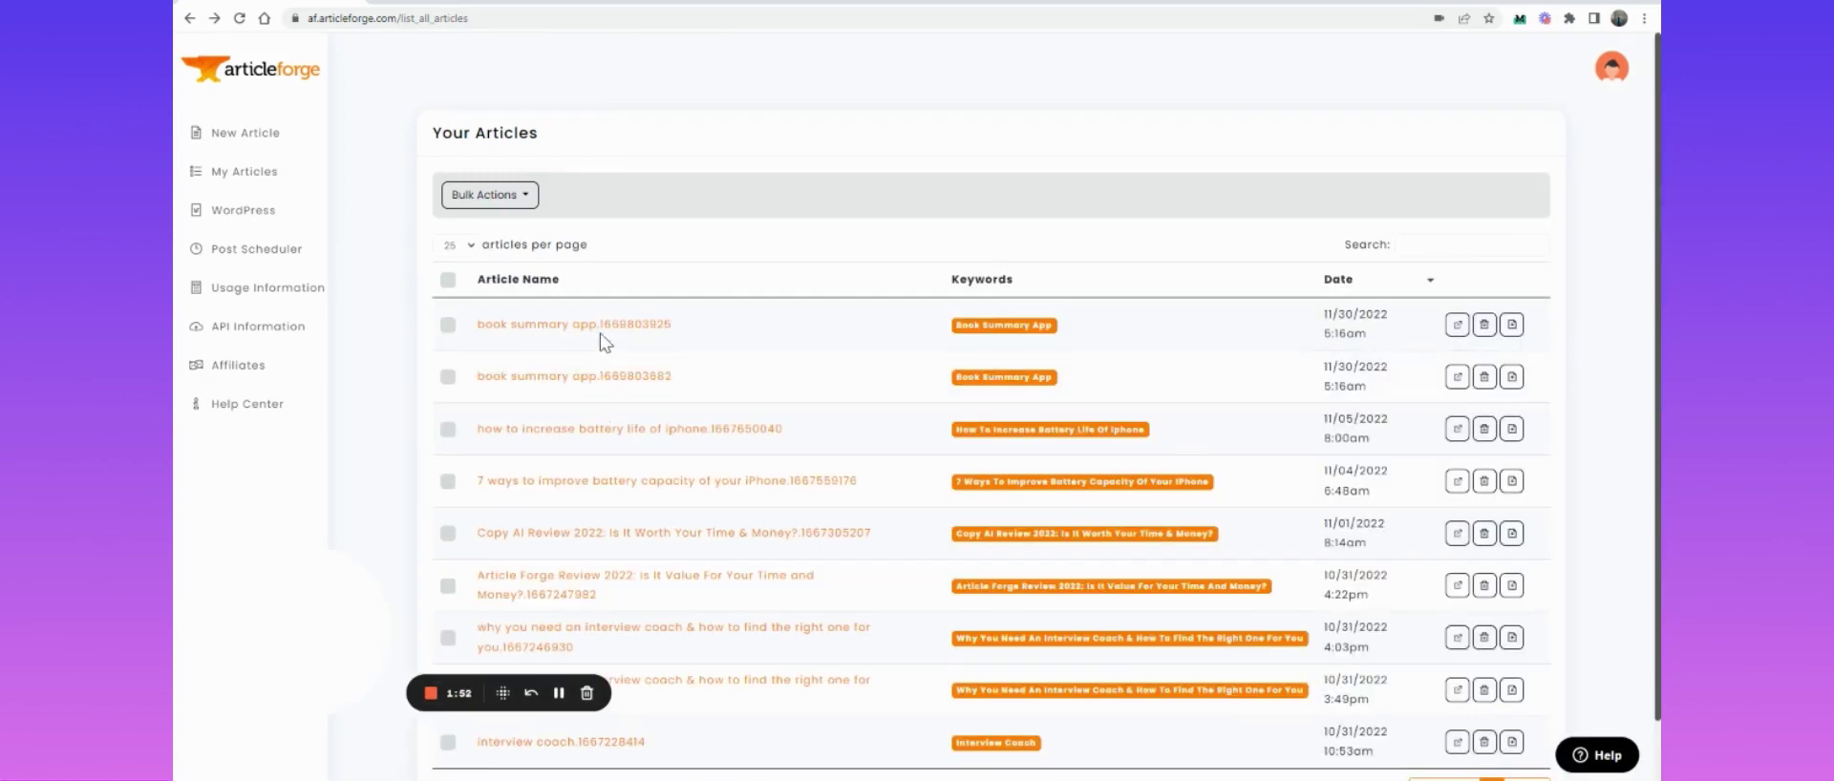
{"action": "left_click", "coordinate": [602, 328]}
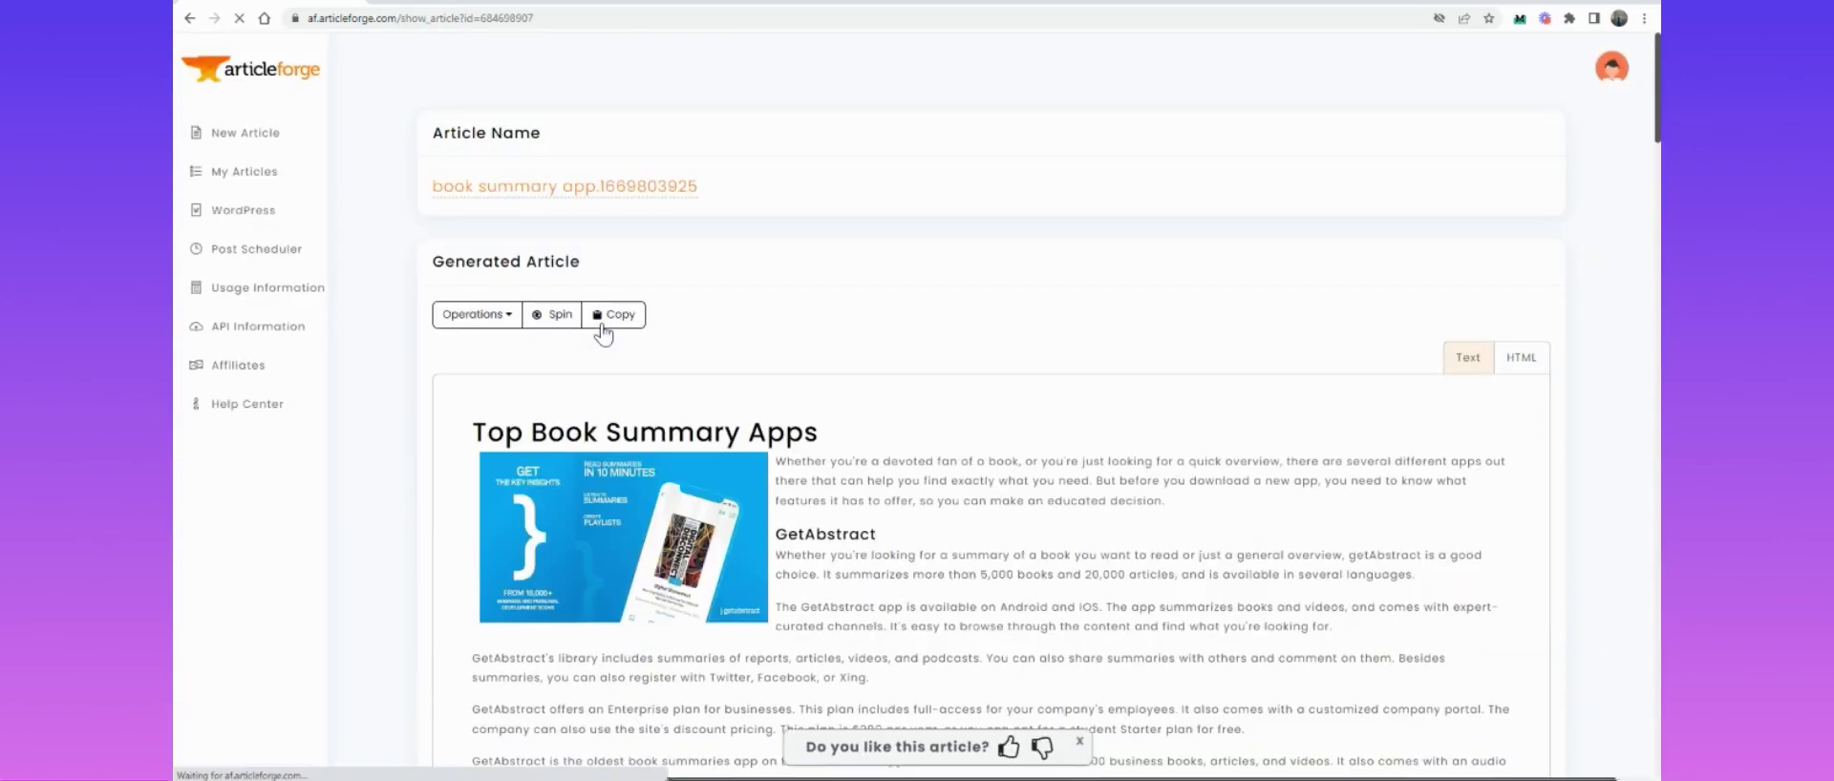
{"action": "scroll", "coordinate": [602, 331], "scroll_direction": "down", "scroll_amount": 2}
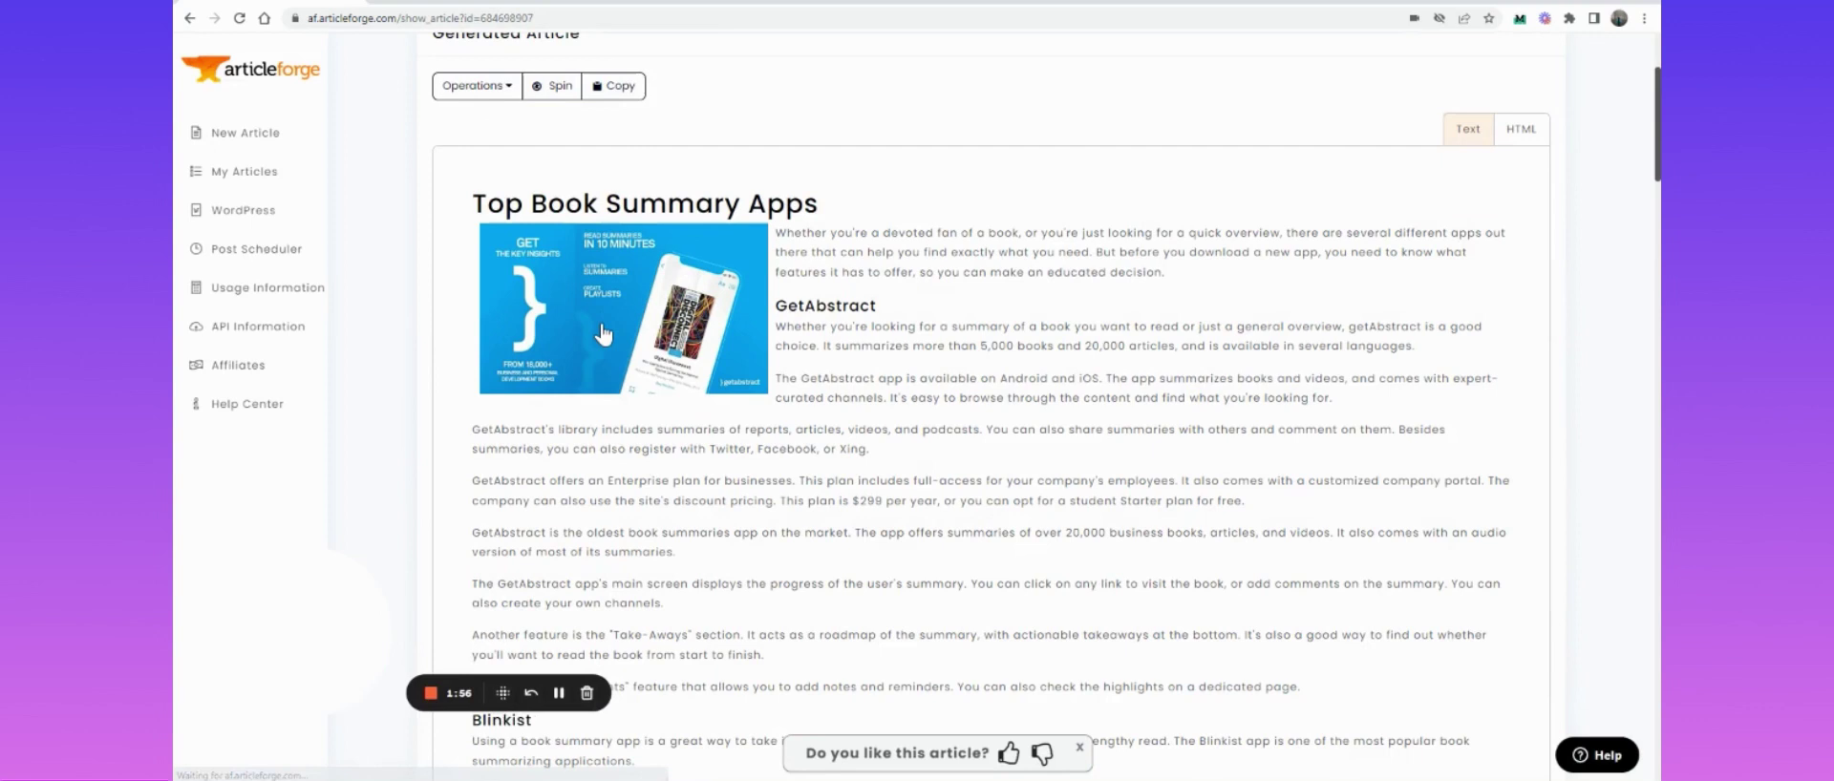
{"action": "scroll", "coordinate": [601, 330], "scroll_direction": "down", "scroll_amount": 1}
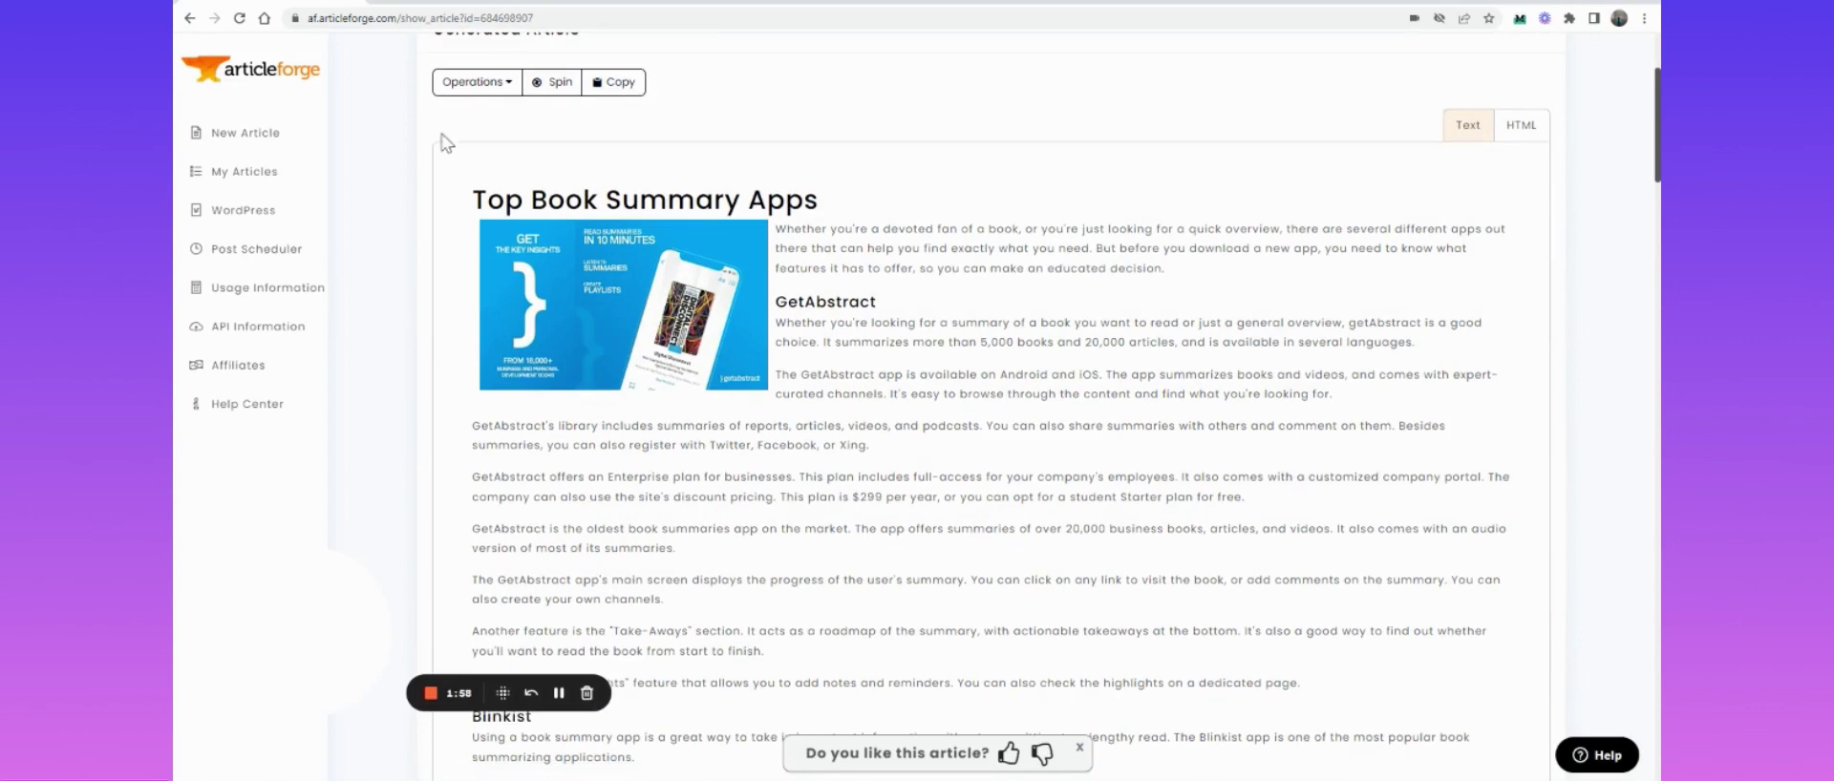
{"action": "left_click", "coordinate": [476, 83]}
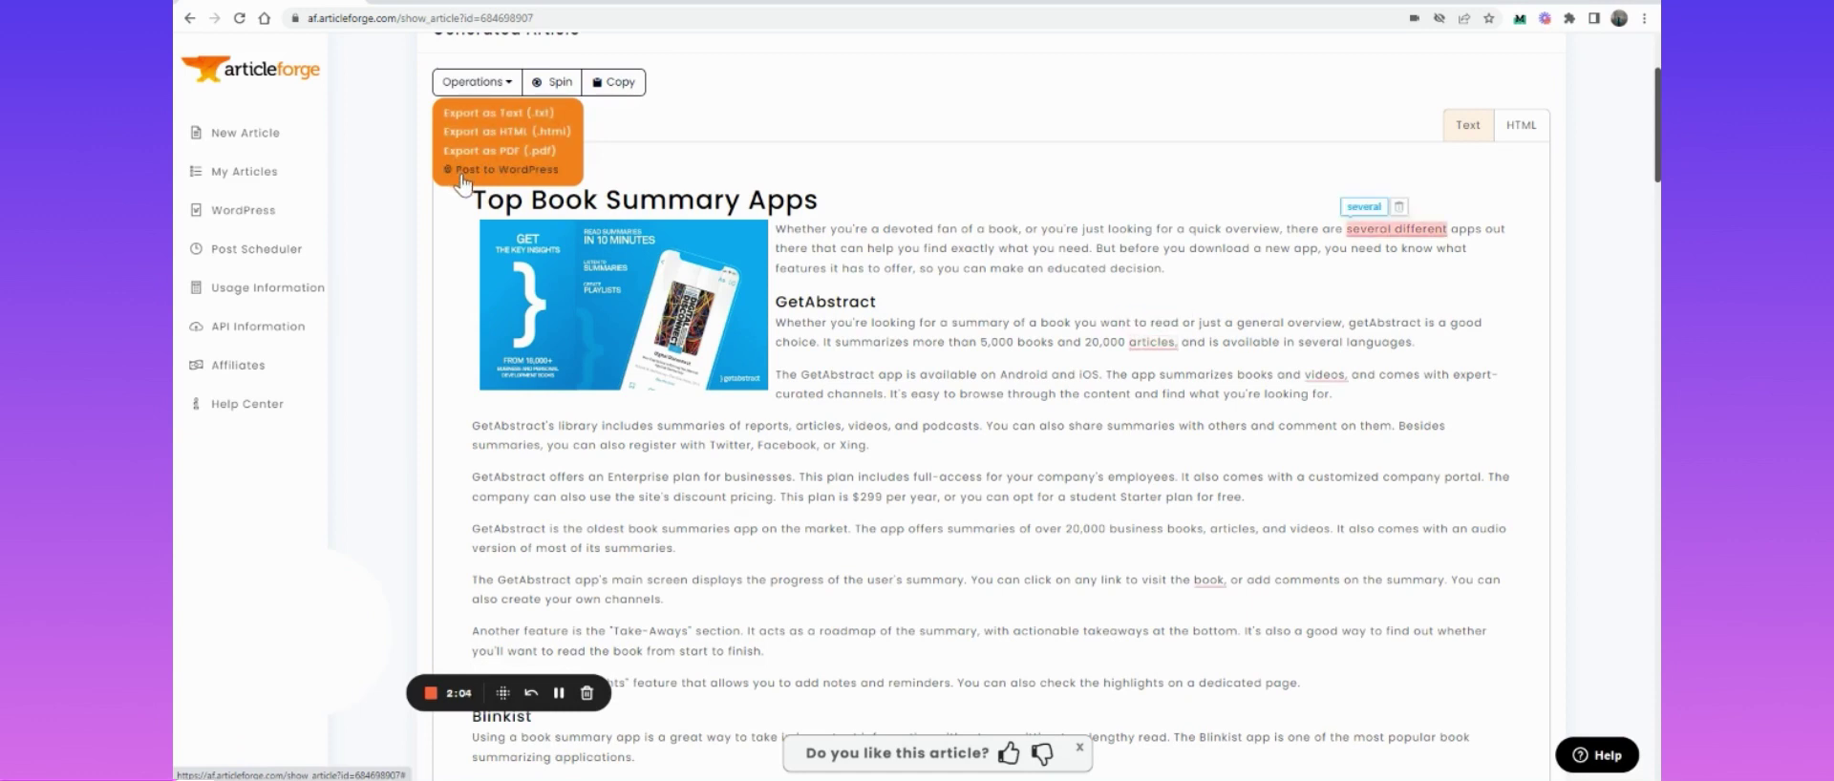
{"action": "left_click", "coordinate": [380, 266]}
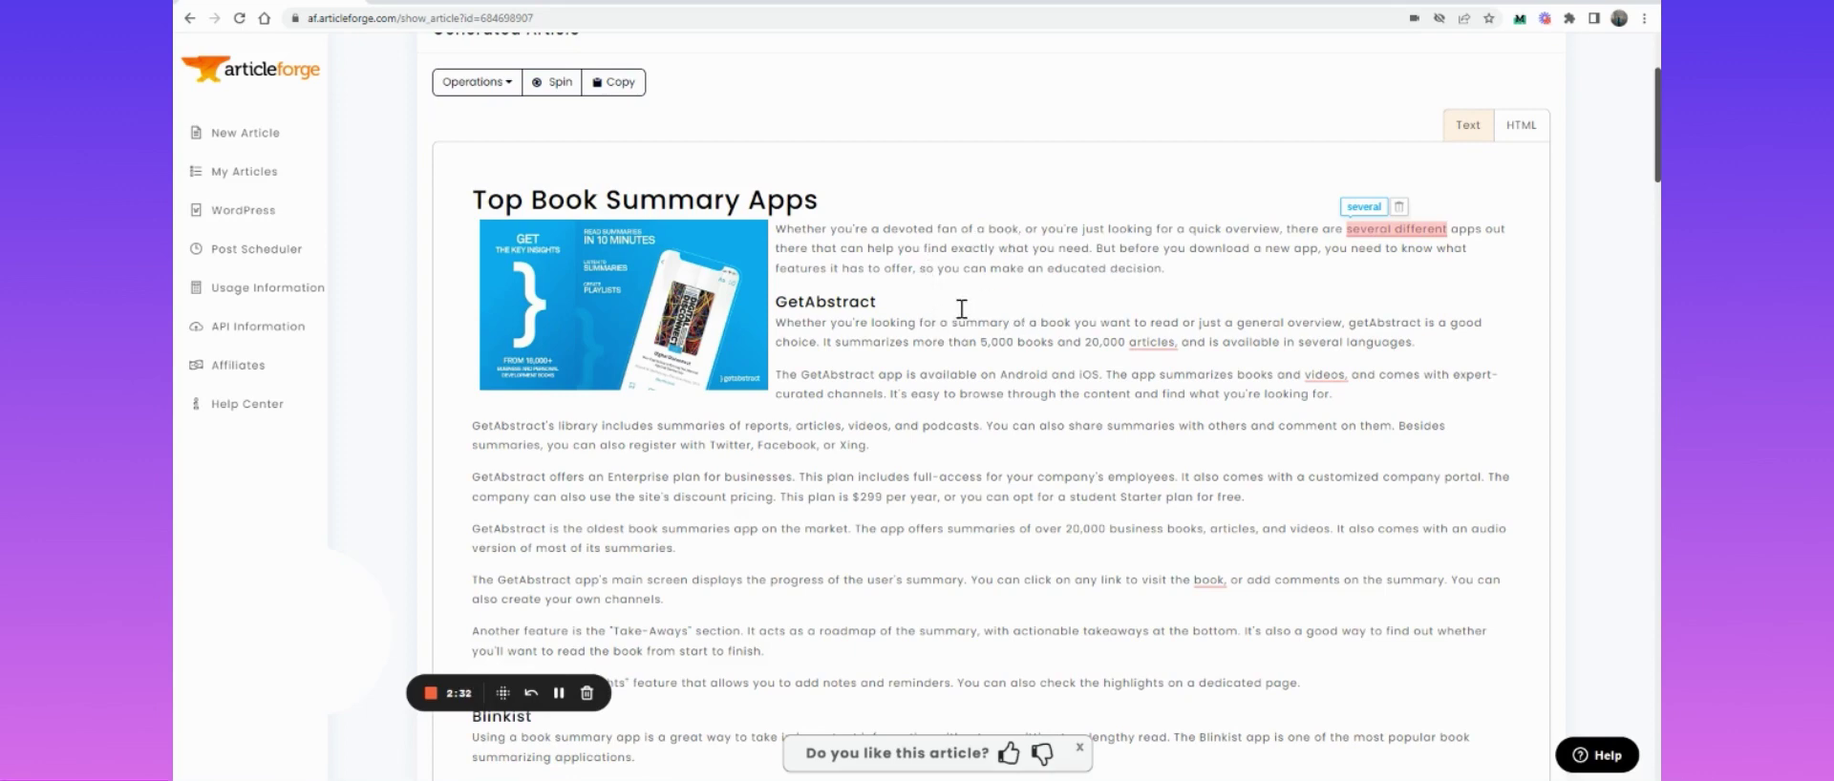
- Read through the second article's Blinkist, StoryShots, FightMediocrity and Instaread sections down to the embedded video
{"action": "scroll", "coordinate": [962, 309], "scroll_direction": "down", "scroll_amount": 5}
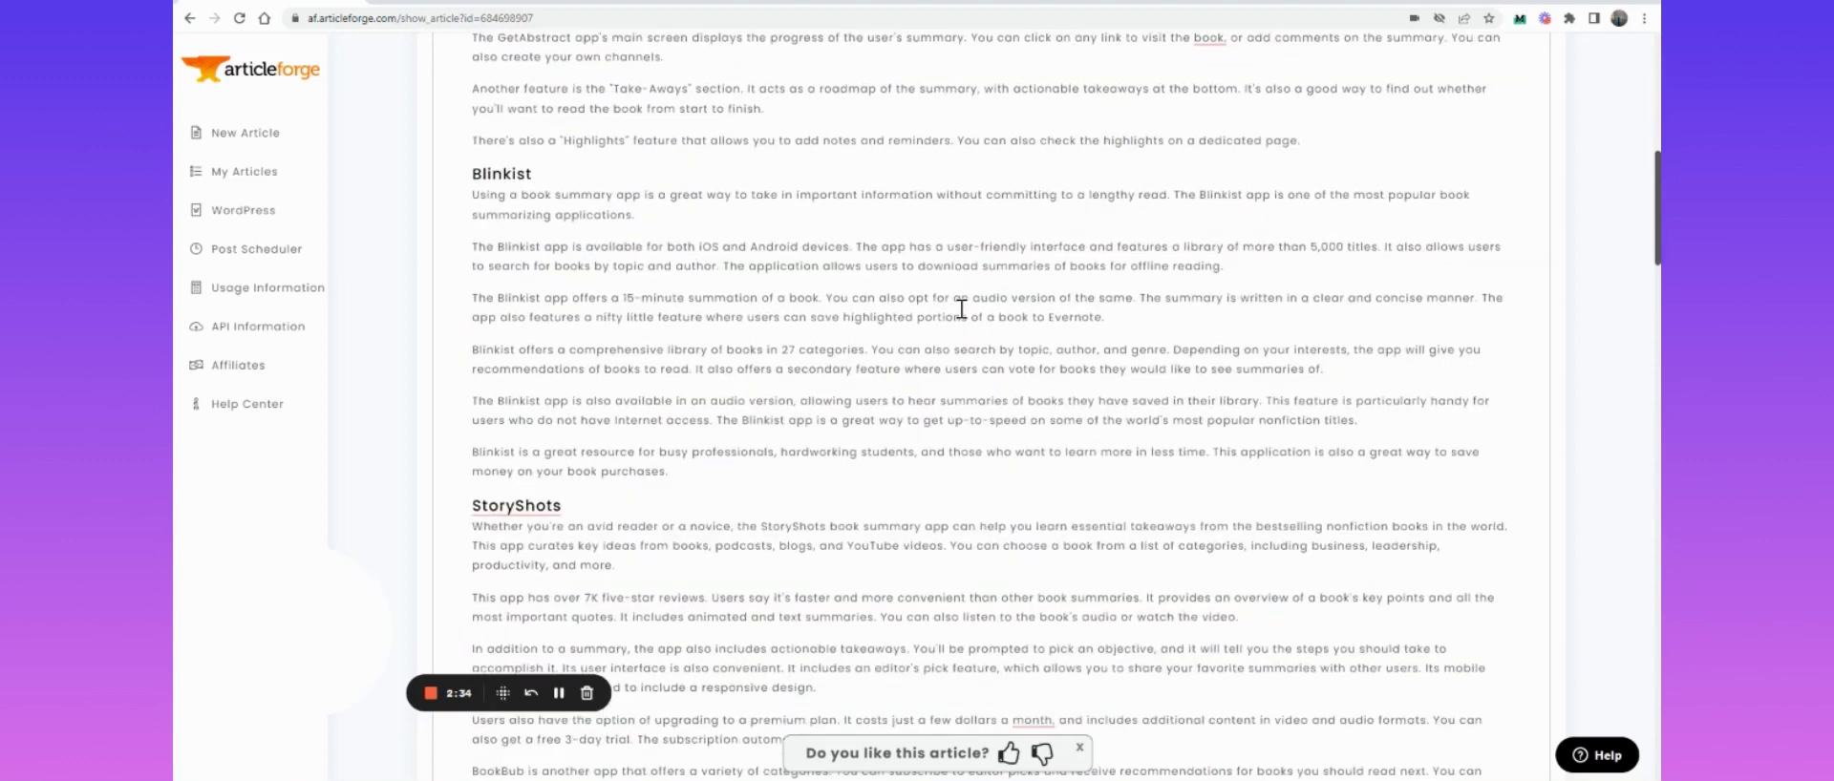
{"action": "scroll", "coordinate": [962, 308], "scroll_direction": "down", "scroll_amount": 3}
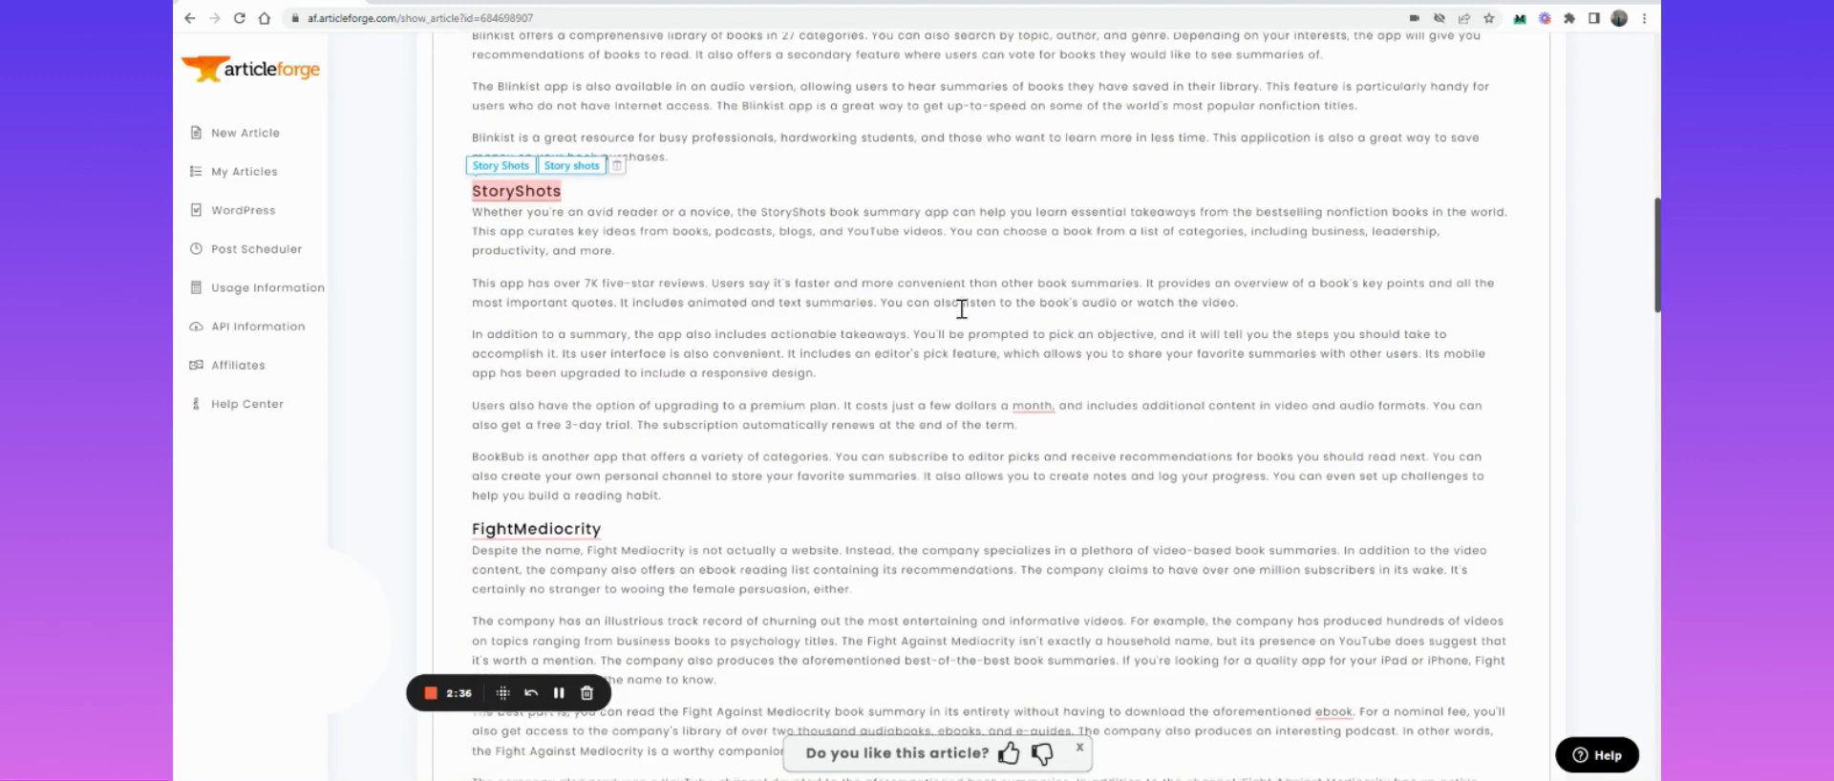
{"action": "scroll", "coordinate": [962, 308], "scroll_direction": "down", "scroll_amount": 7}
{"action": "scroll", "coordinate": [962, 309], "scroll_direction": "down", "scroll_amount": 1}
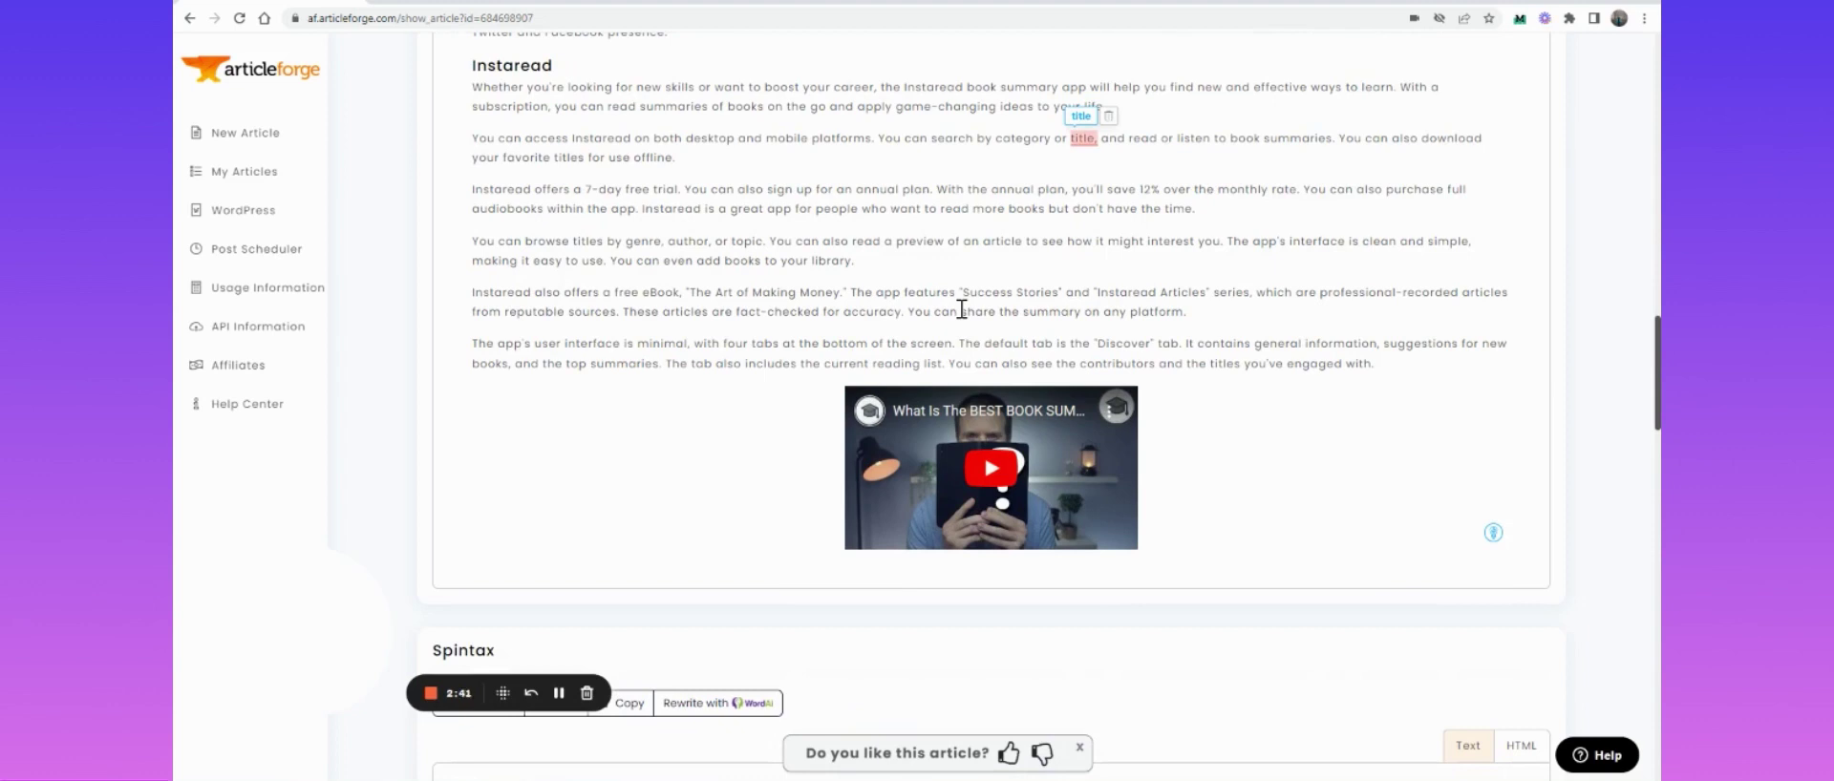
{"action": "scroll", "coordinate": [962, 308], "scroll_direction": "up", "scroll_amount": 2}
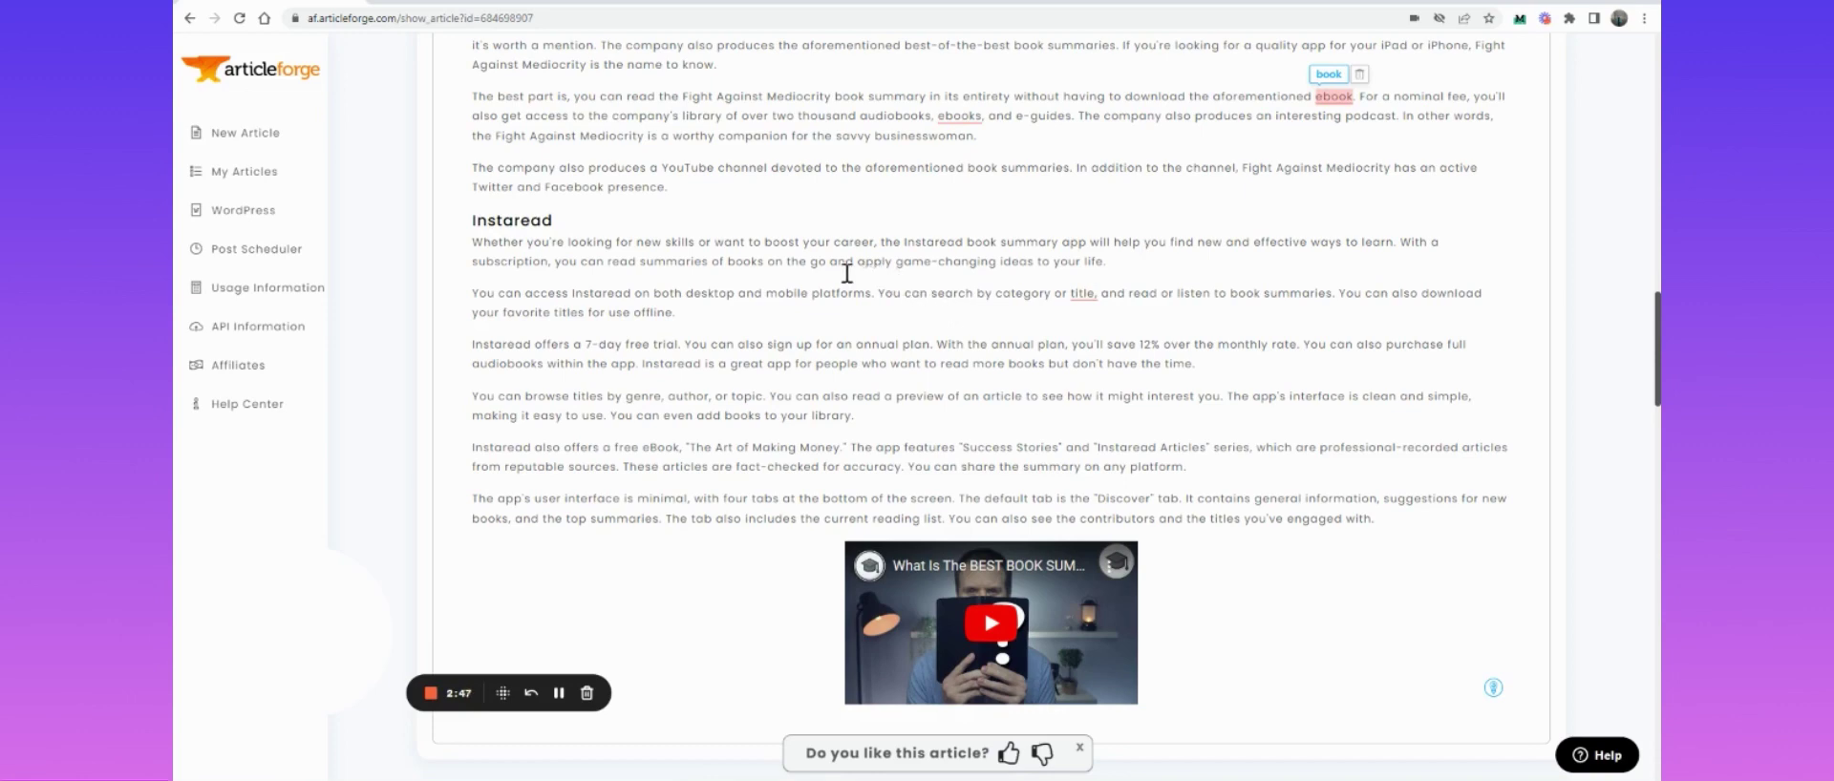
- Switch to the "Top Book Summary App For You" draft in Surfer and examine its content score, images and introduction
{"action": "left_click", "coordinate": [640, 3]}
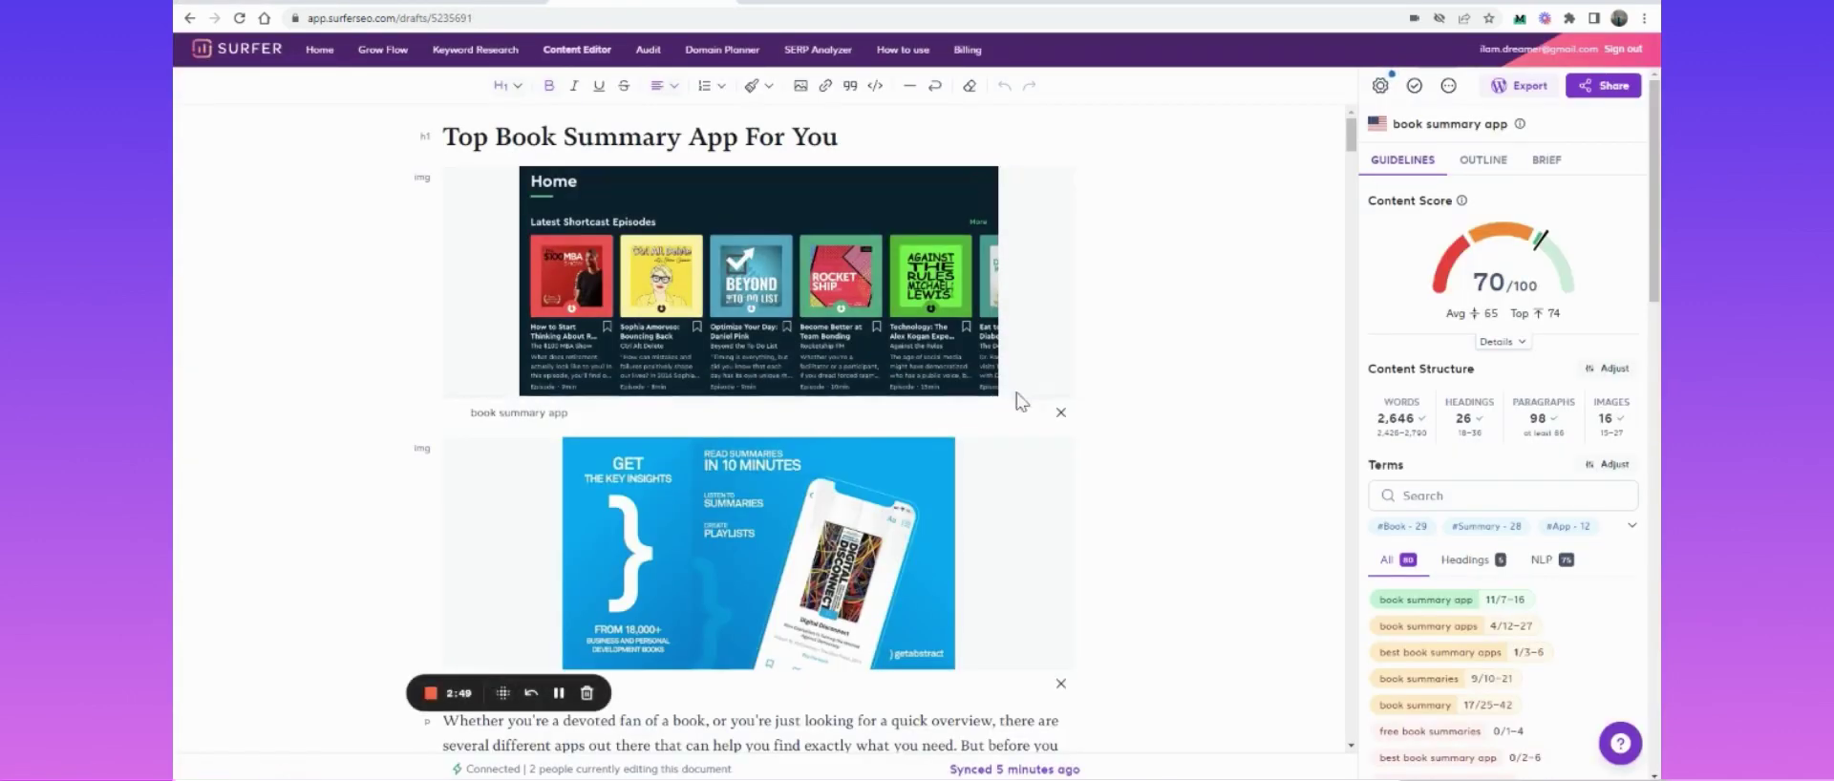
{"action": "mouse_move", "coordinate": [1368, 377]}
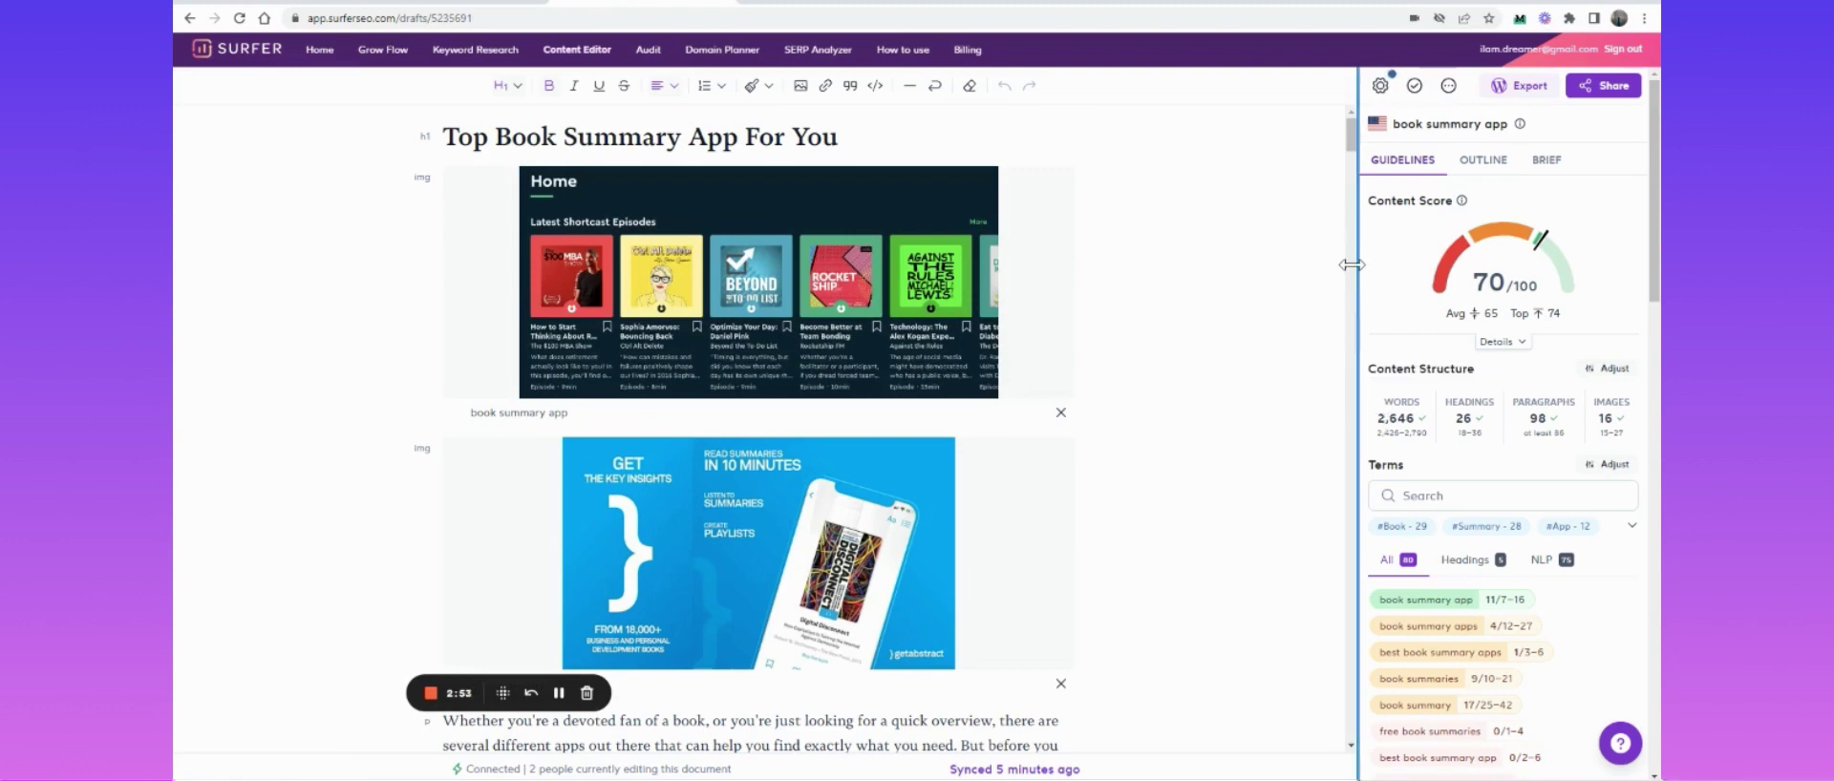
{"action": "mouse_move", "coordinate": [1385, 423]}
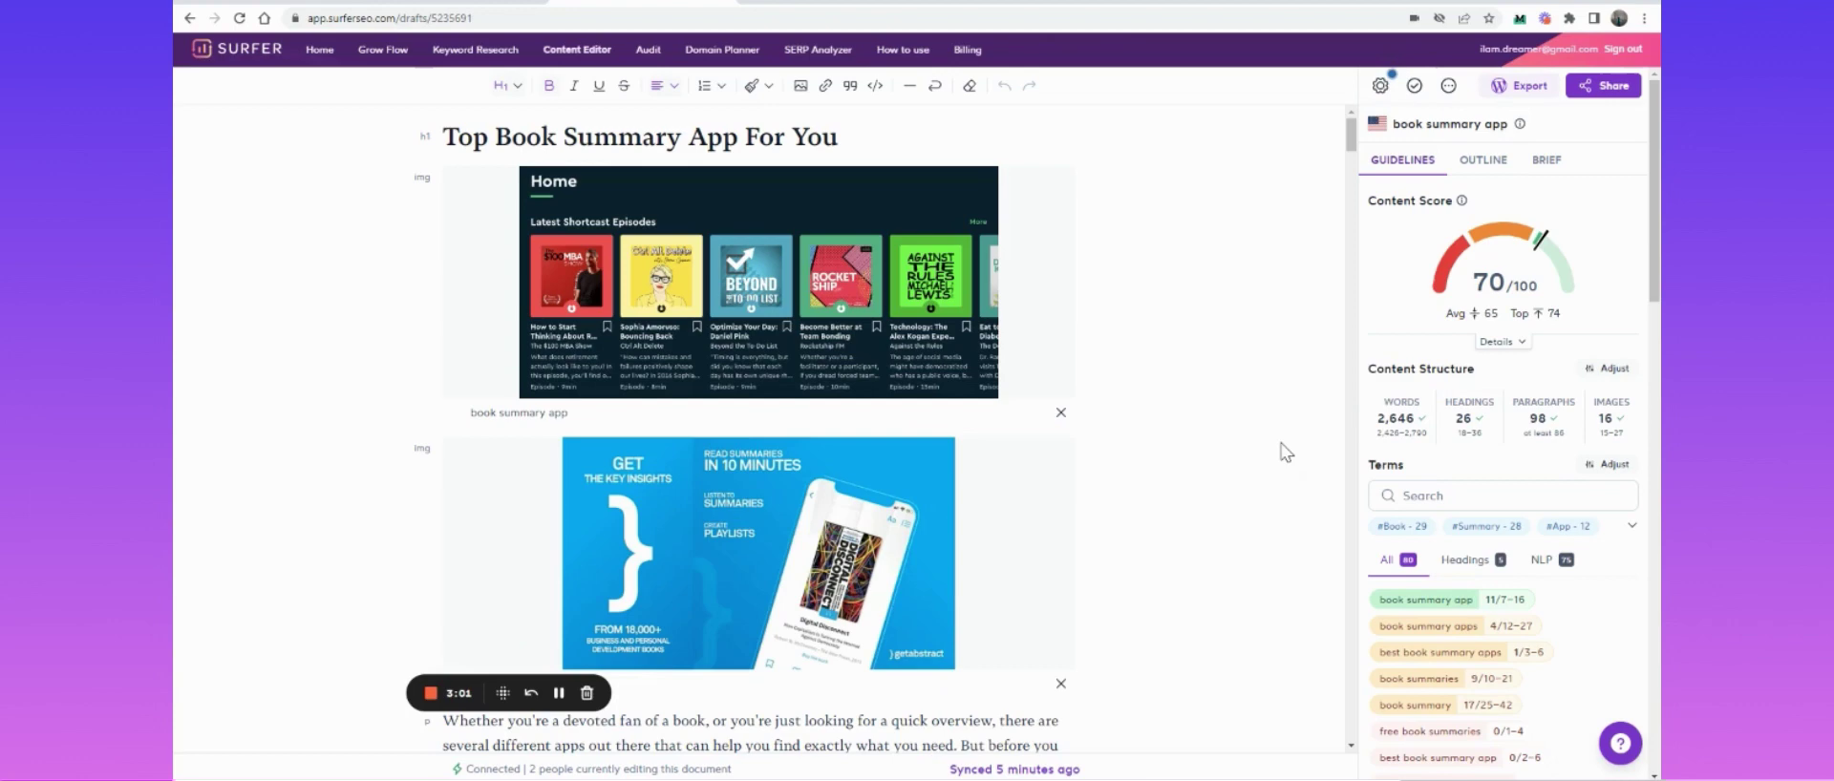
{"action": "scroll", "coordinate": [1230, 474], "scroll_direction": "down", "scroll_amount": 3}
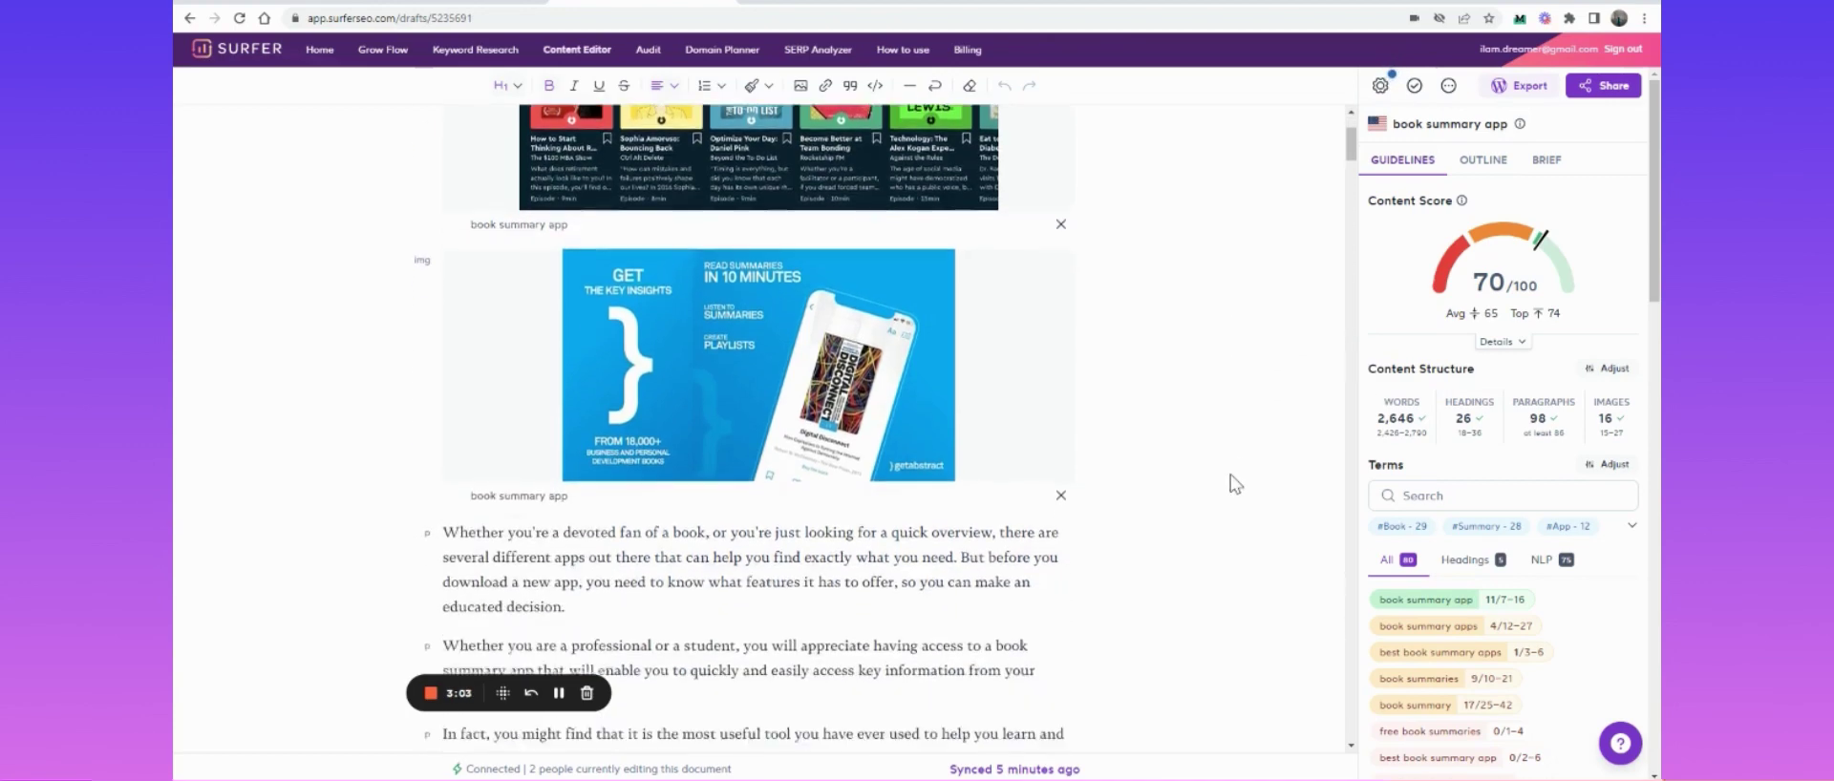
{"action": "scroll", "coordinate": [1231, 474], "scroll_direction": "down", "scroll_amount": 3}
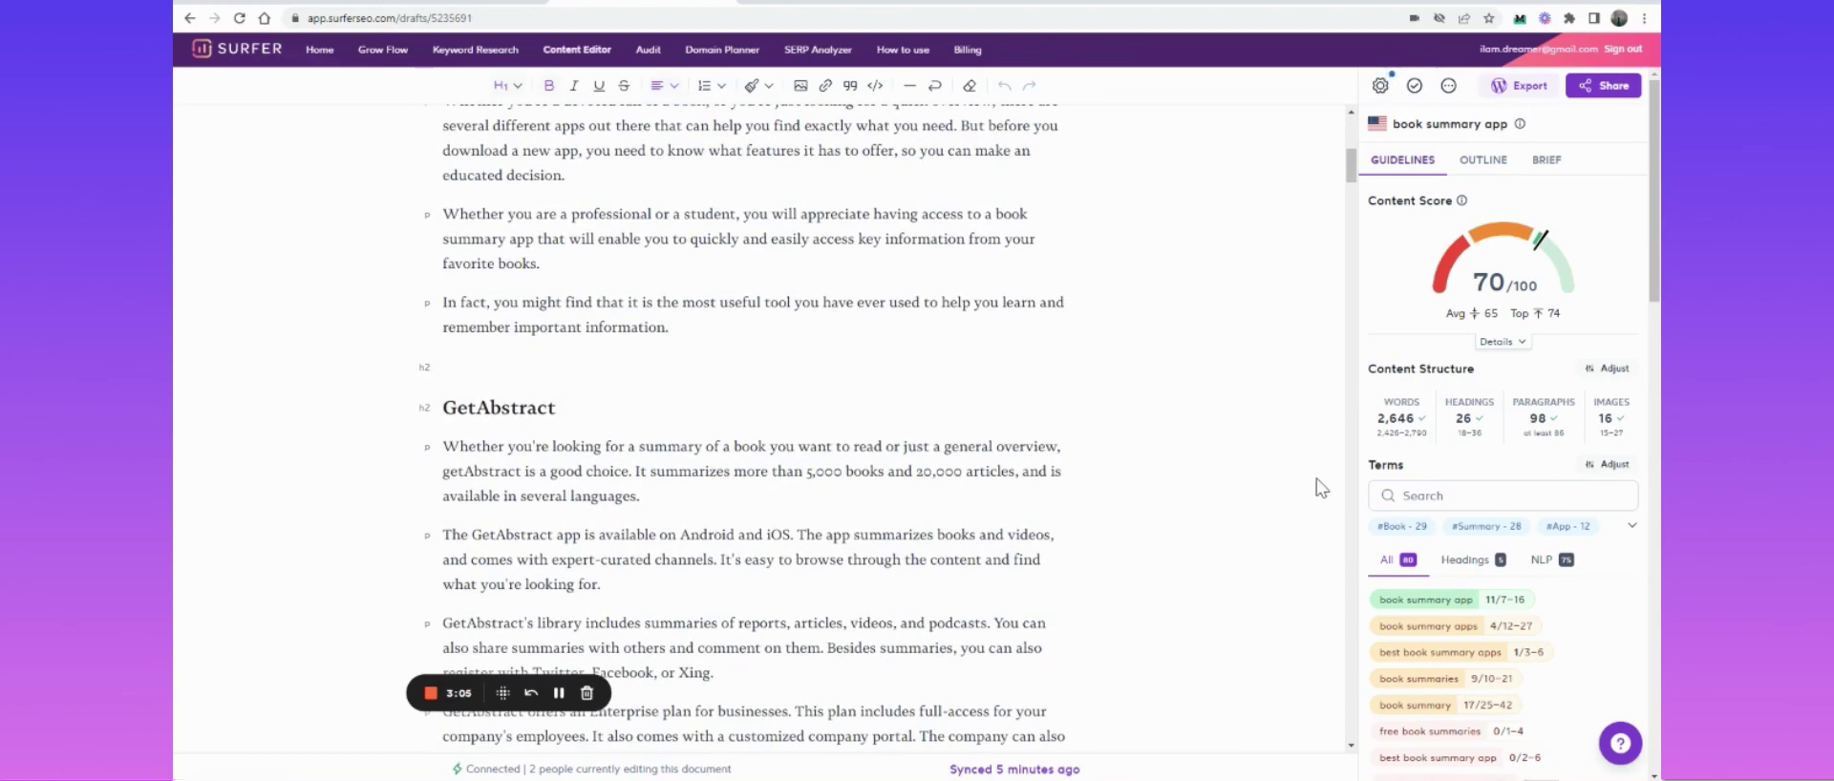
- Show the suggested heading terms for the draft and check its title and the headings and paragraphs figures in the content structure
{"action": "left_click", "coordinate": [1452, 566]}
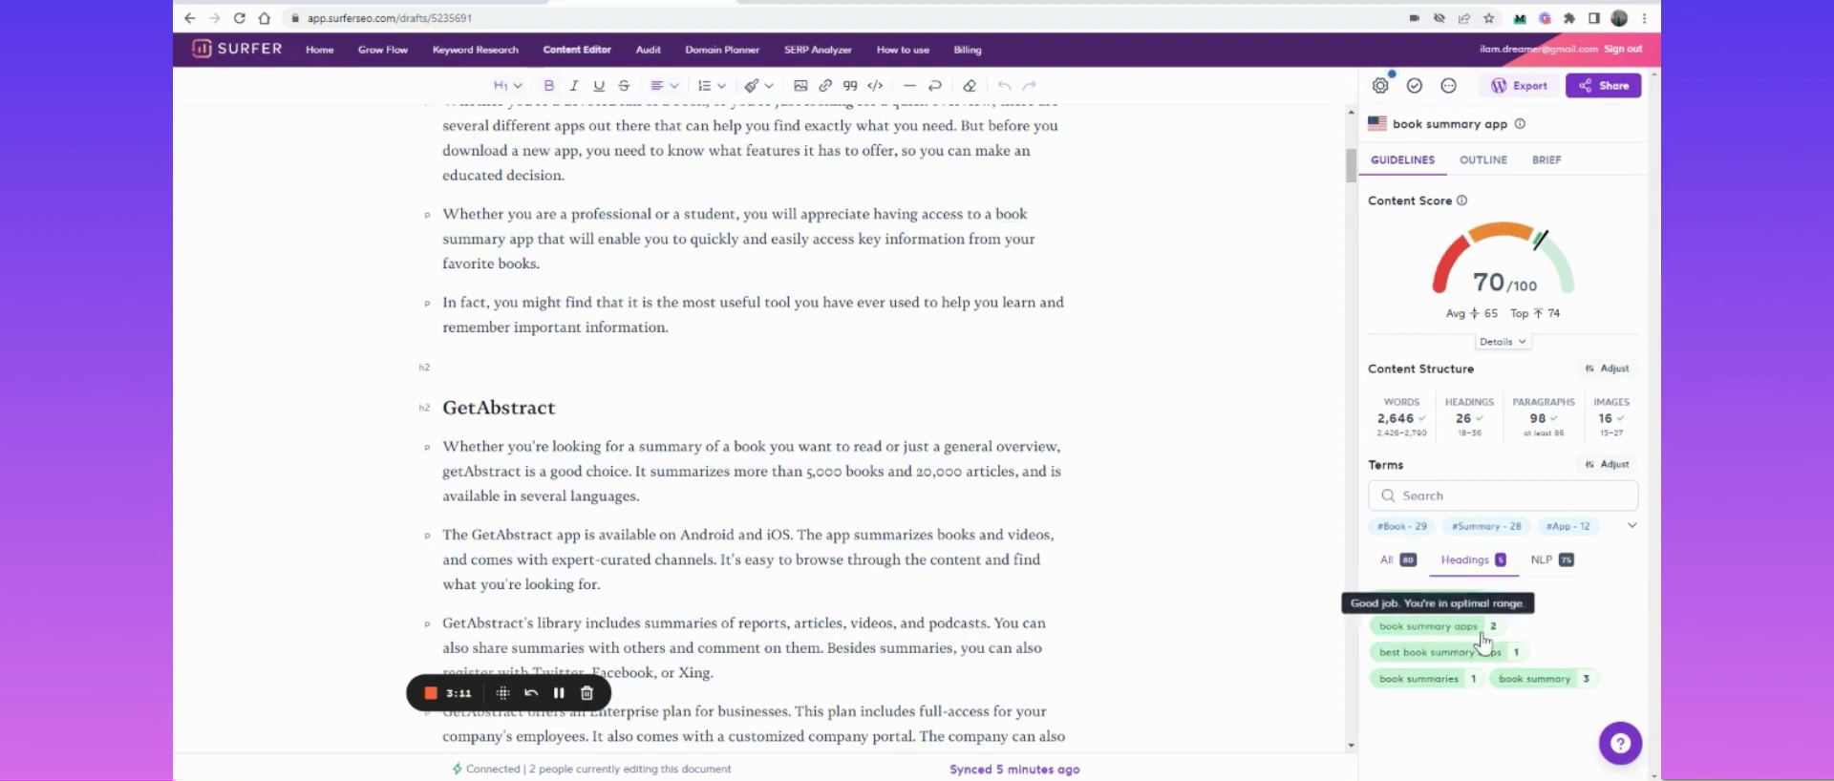
{"action": "scroll", "coordinate": [1135, 462], "scroll_direction": "up", "scroll_amount": 5}
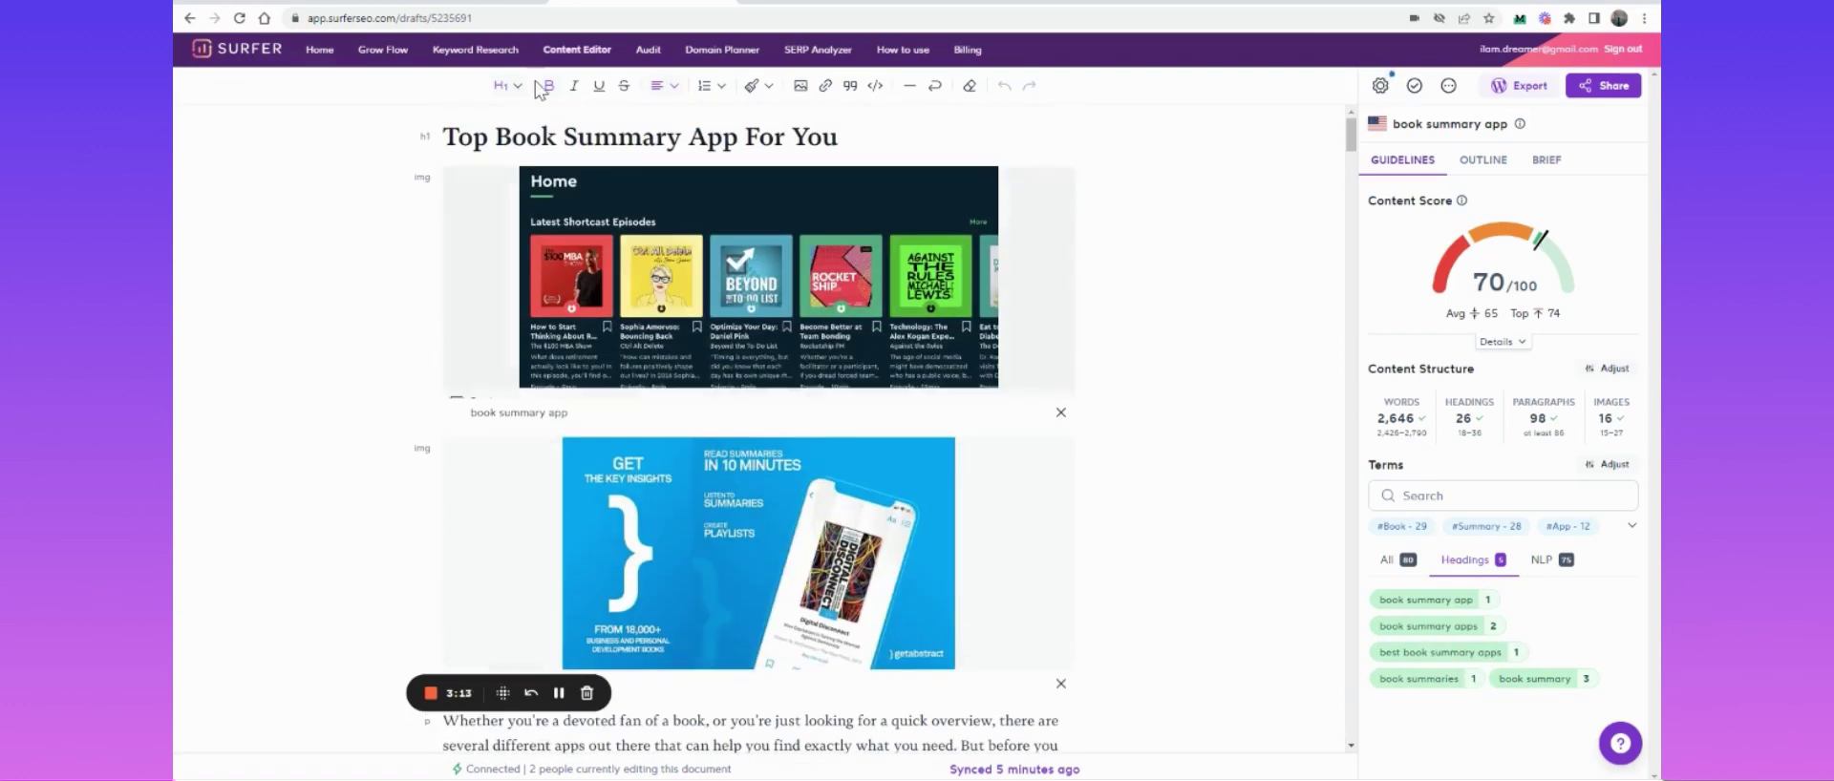
{"action": "left_click", "coordinate": [1035, 356]}
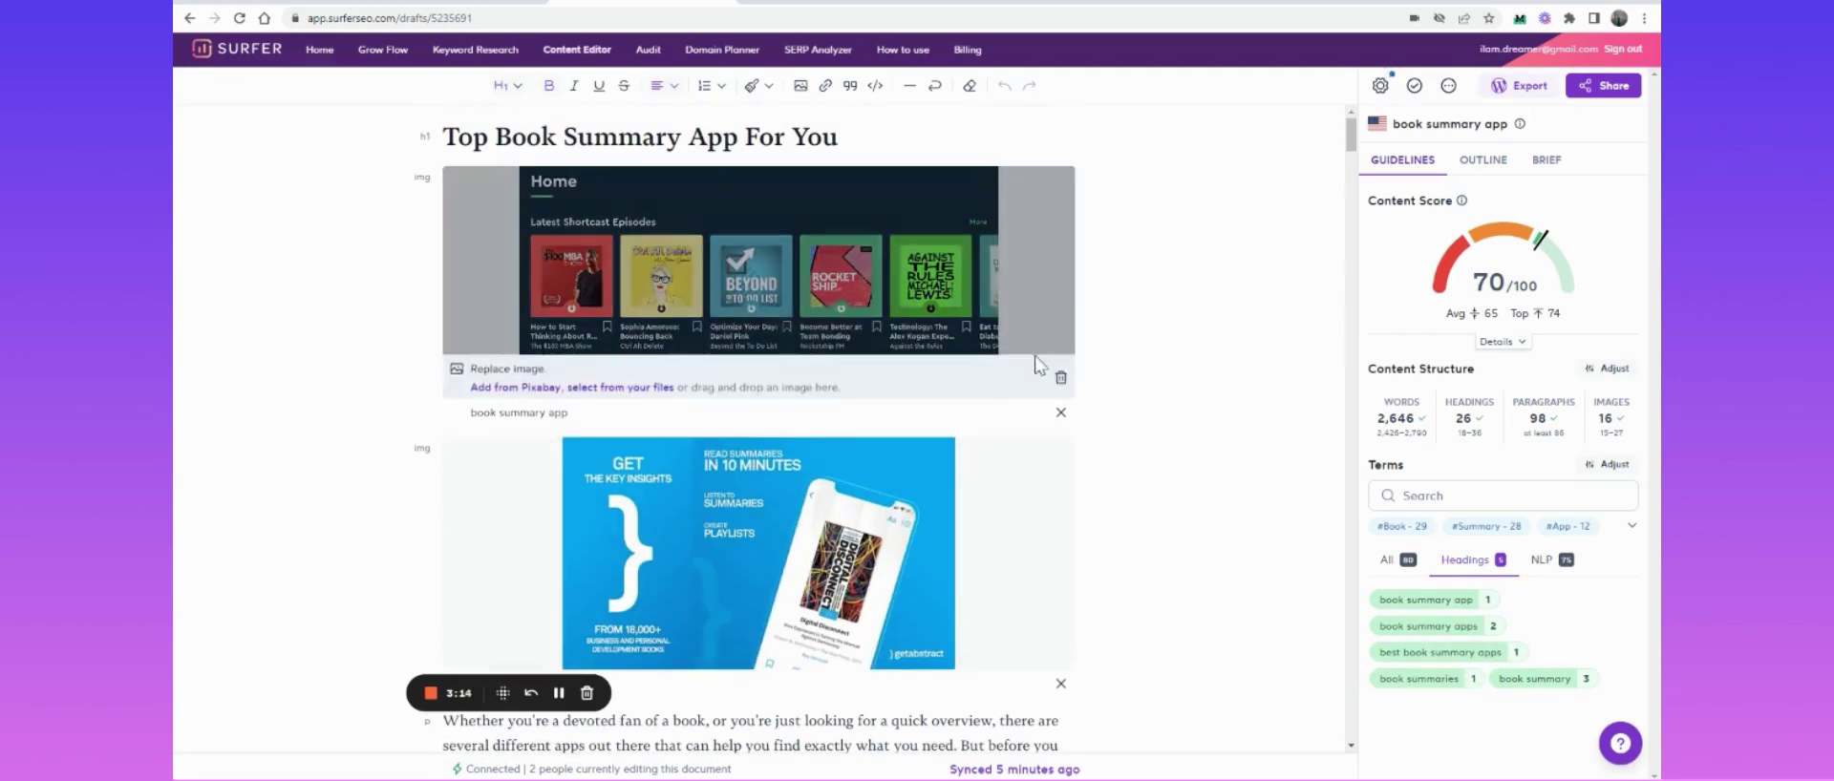
{"action": "left_click", "coordinate": [1385, 526]}
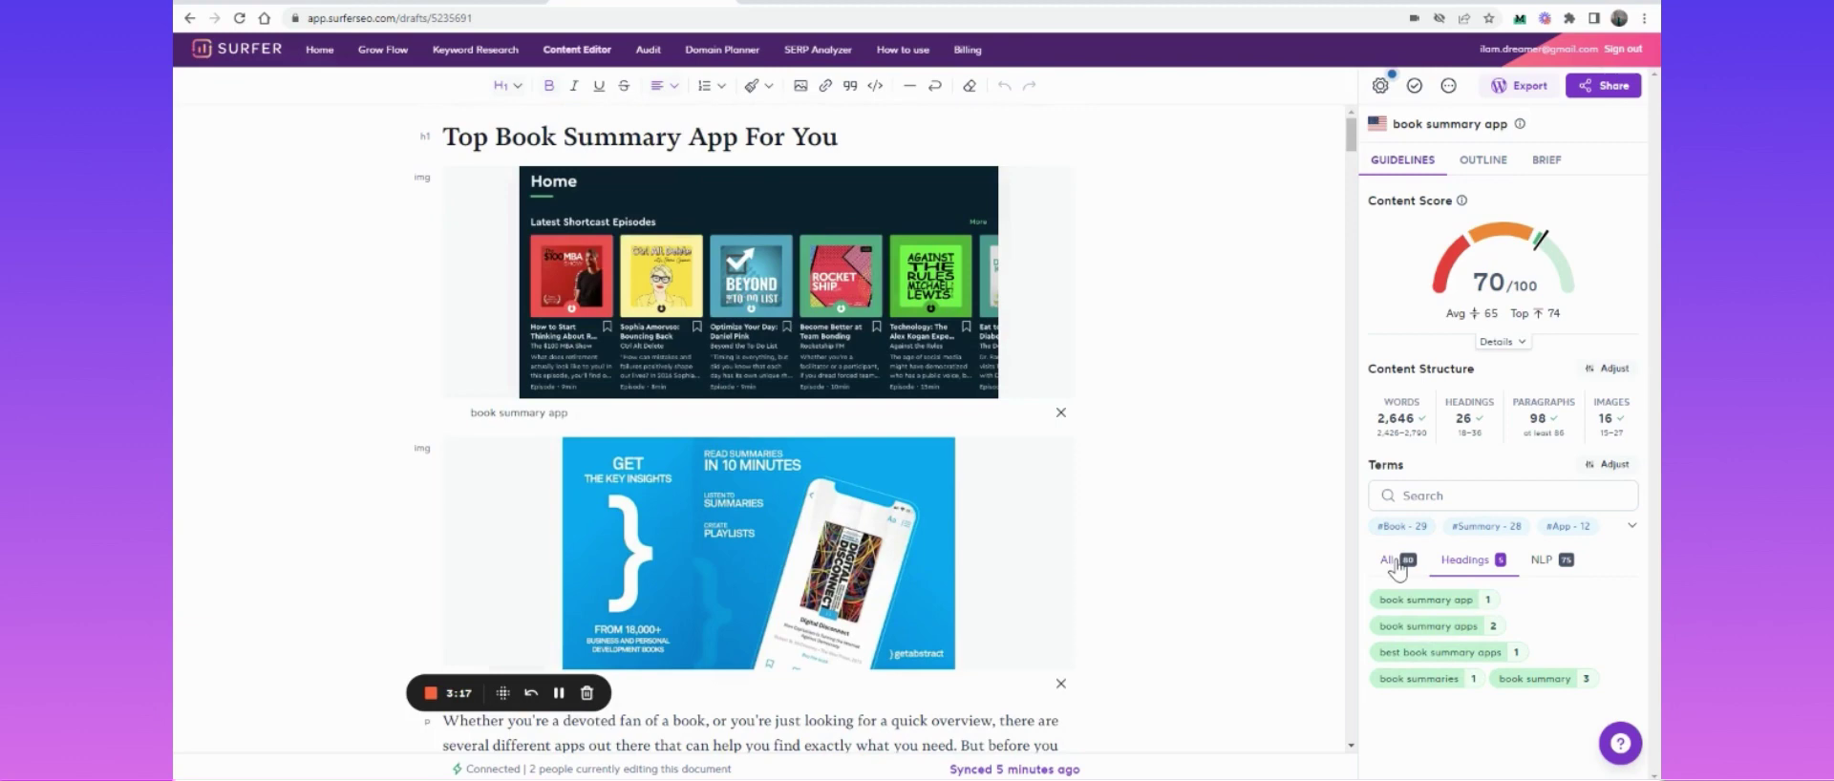
{"action": "mouse_move", "coordinate": [1470, 424]}
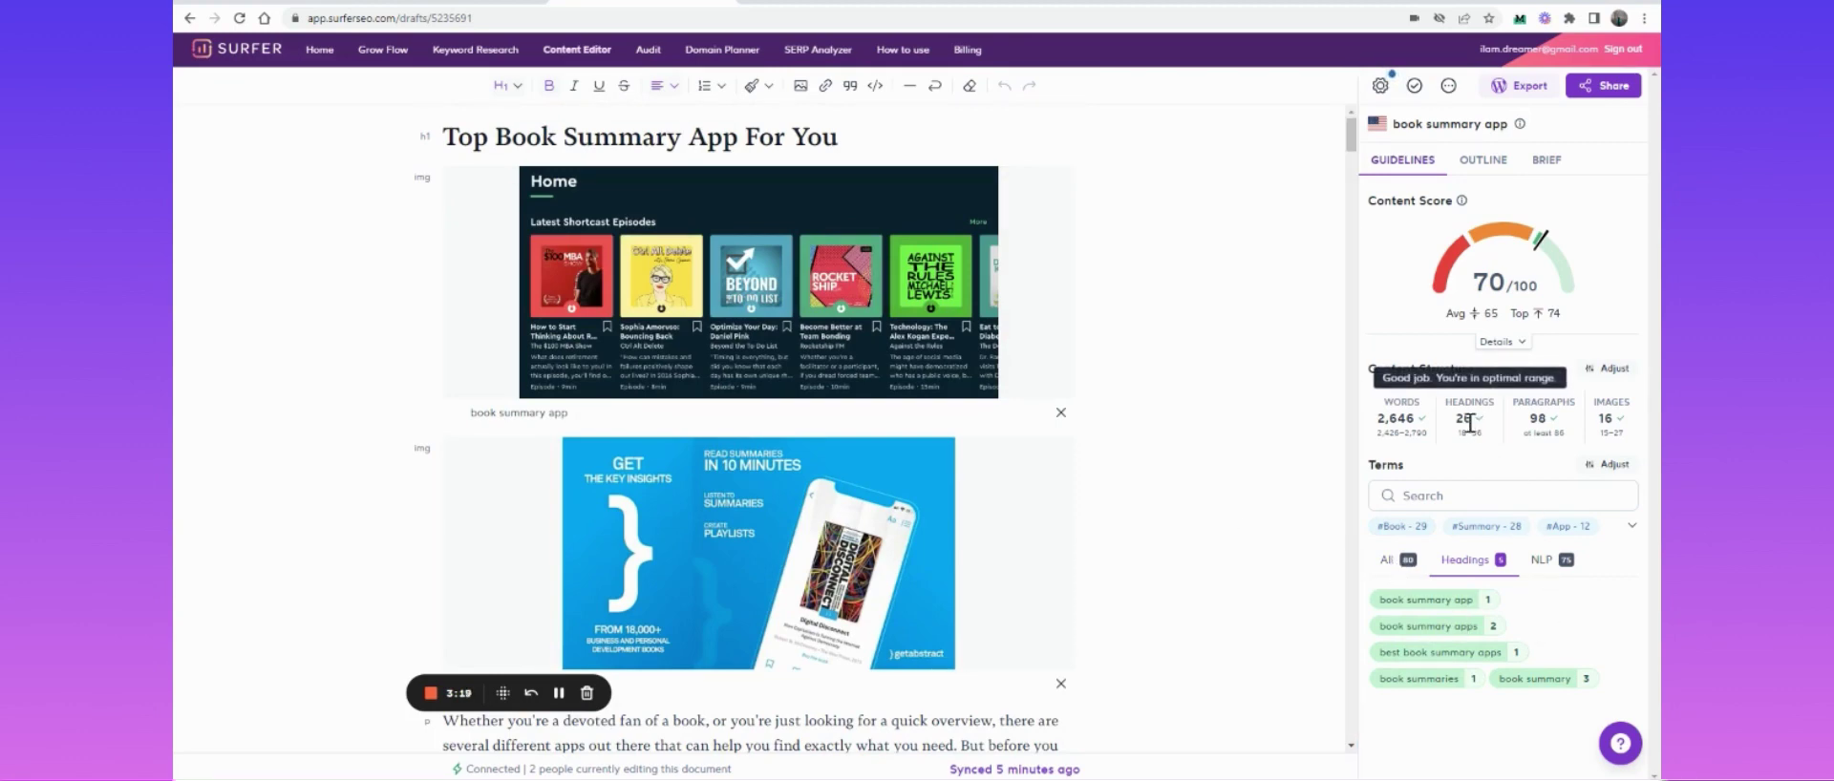
{"action": "mouse_move", "coordinate": [1548, 420]}
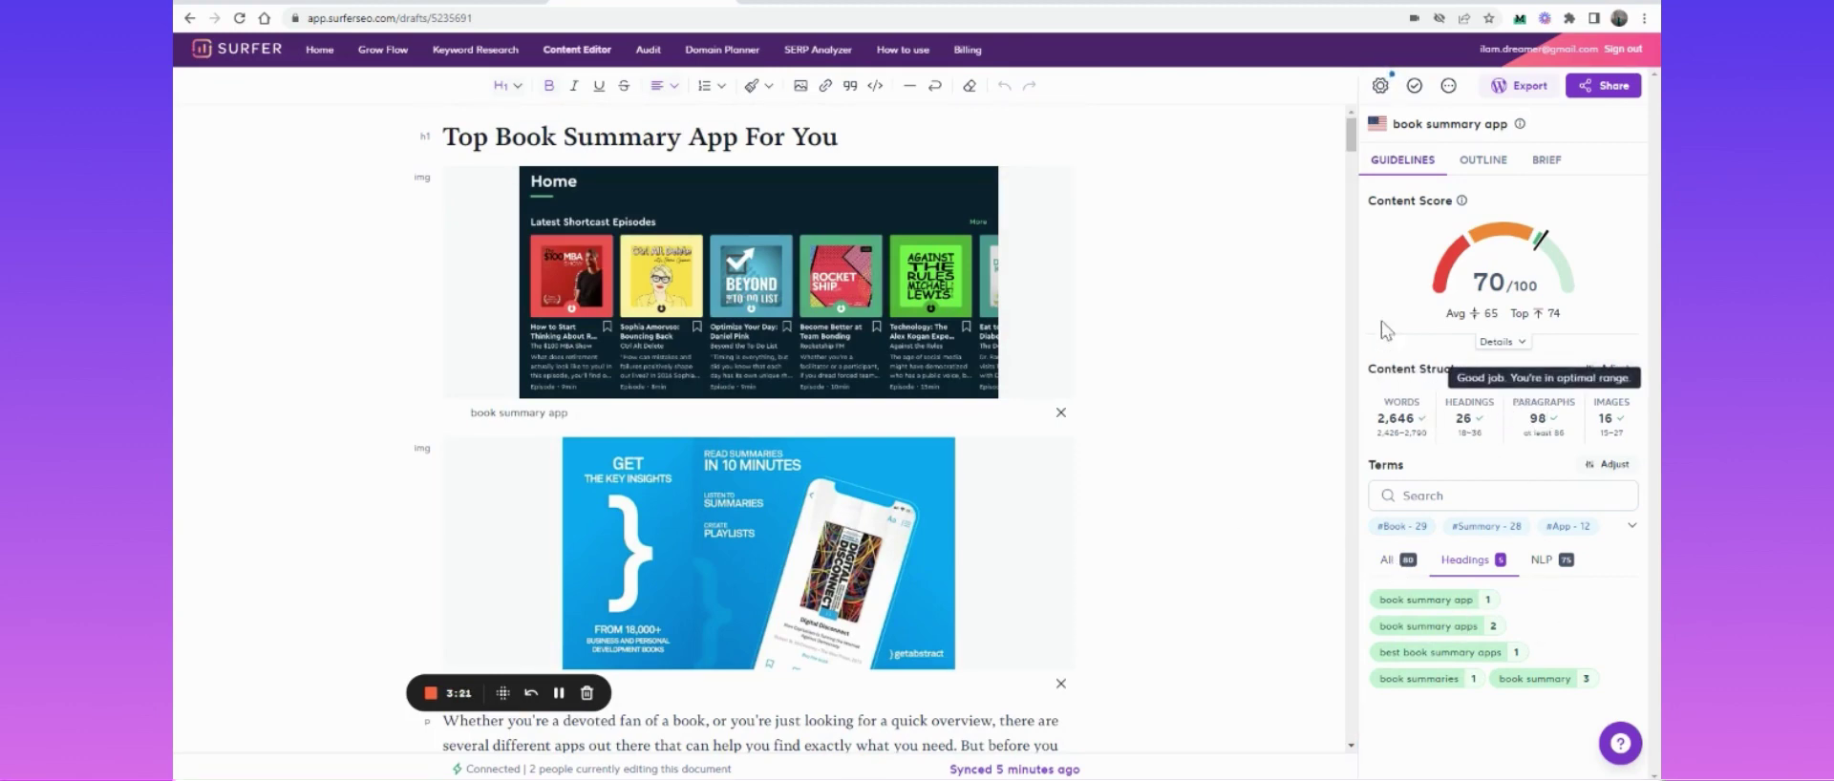
- Review the draft's Arthur's blog section, the image guideline, the introduction and the GetAbstract heading and section
{"action": "left_click_drag", "start_coordinate": [1350, 135], "coordinate": [1366, 504]}
{"action": "scroll", "coordinate": [761, 381], "scroll_direction": "up", "scroll_amount": 2}
{"action": "scroll", "coordinate": [760, 382], "scroll_direction": "up", "scroll_amount": 1}
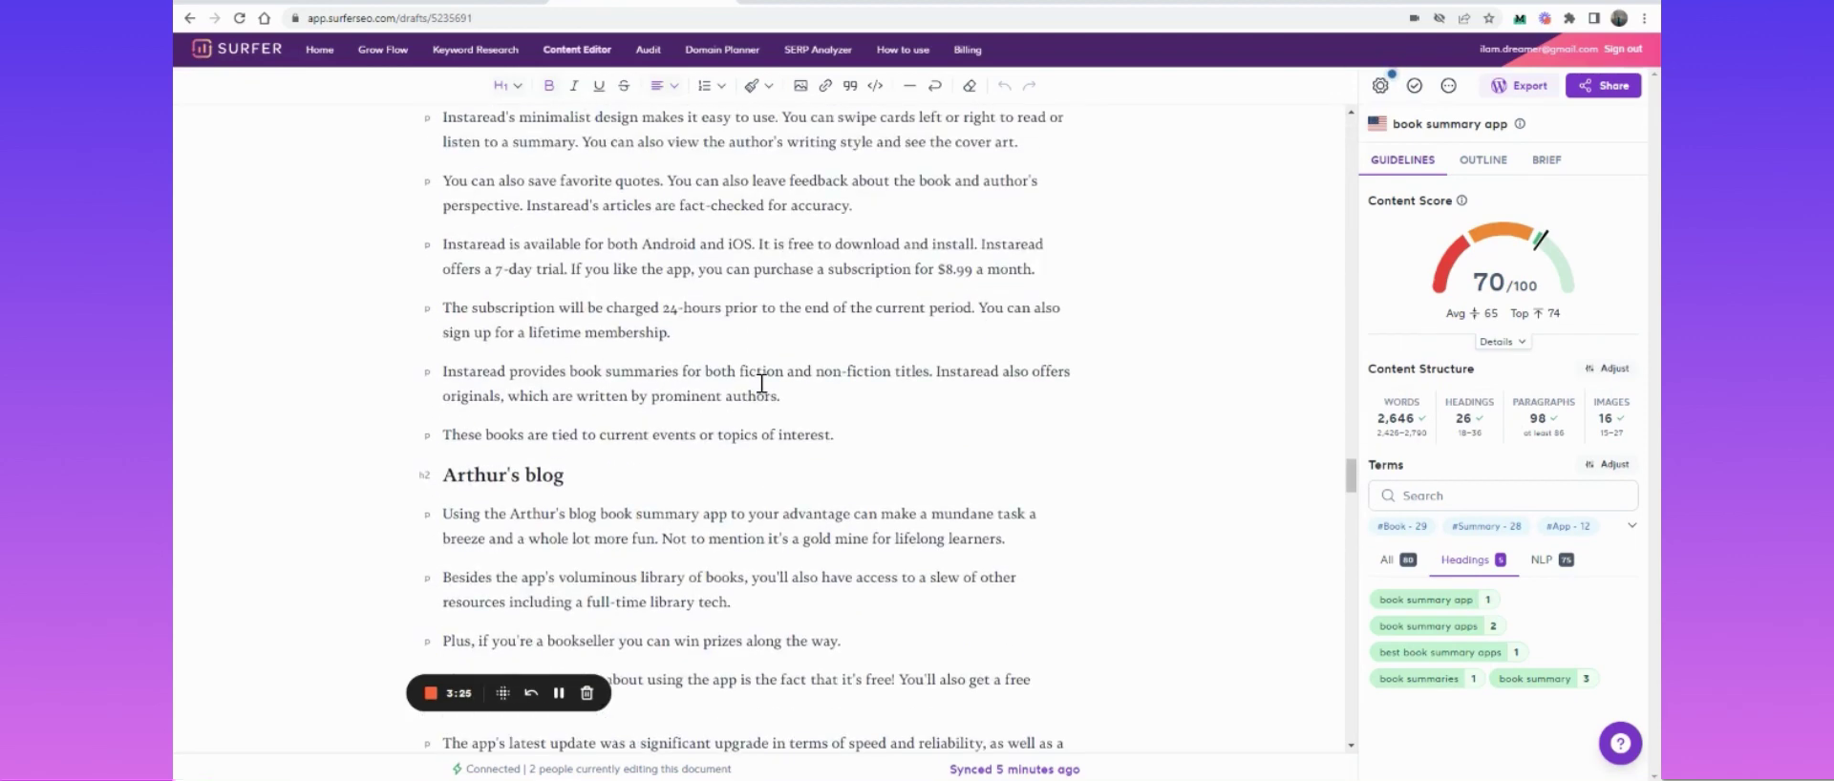
{"action": "scroll", "coordinate": [762, 387], "scroll_direction": "down", "scroll_amount": 2}
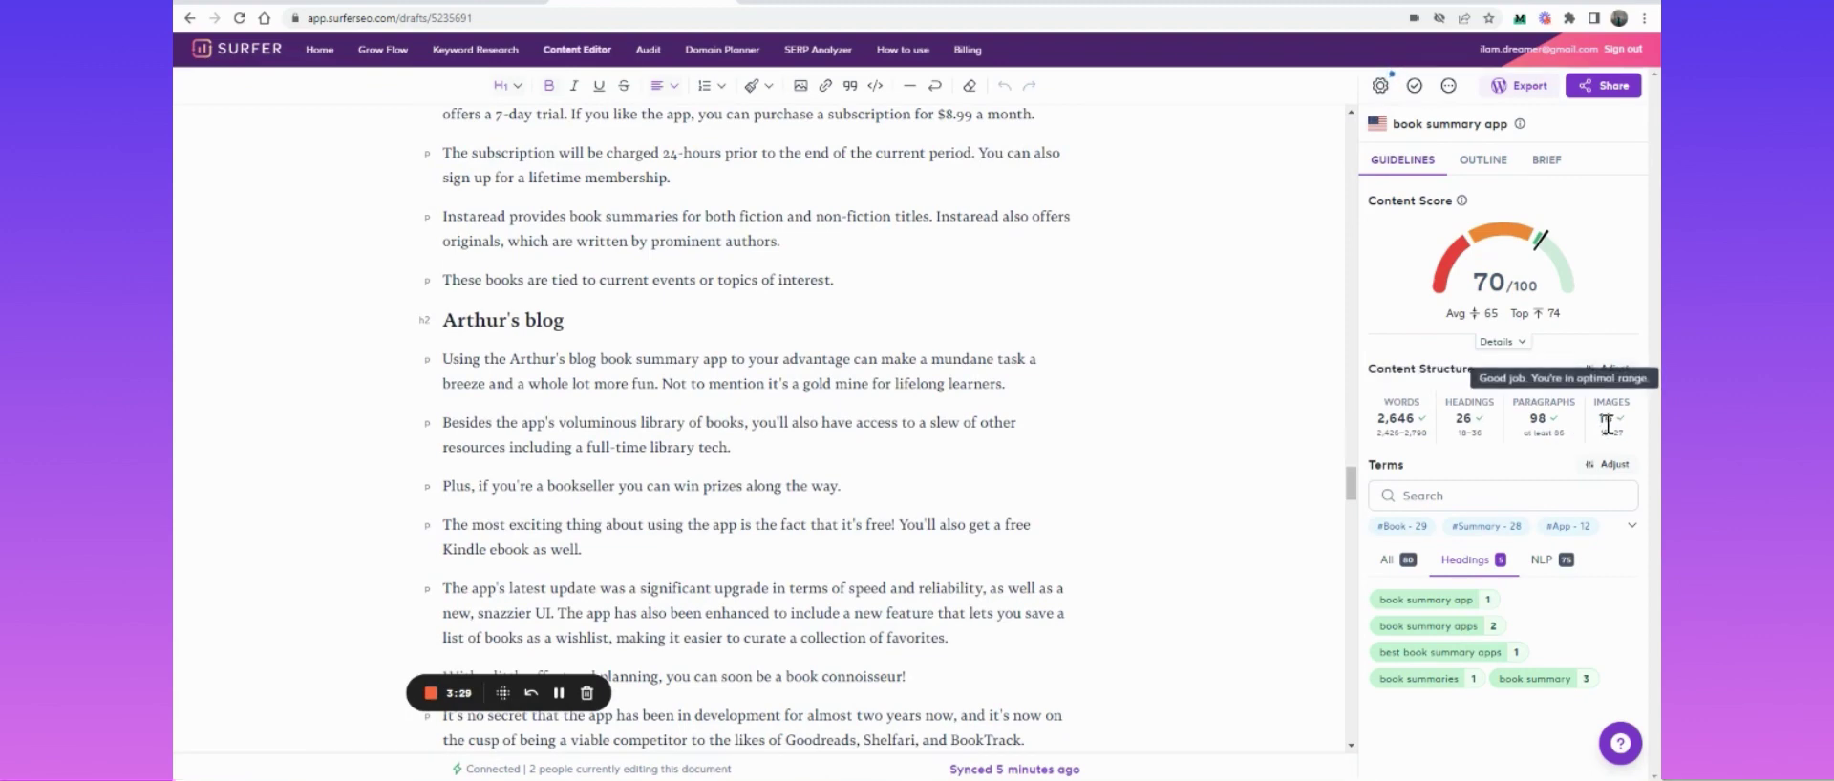
{"action": "left_click_drag", "start_coordinate": [1350, 483], "coordinate": [1305, 146]}
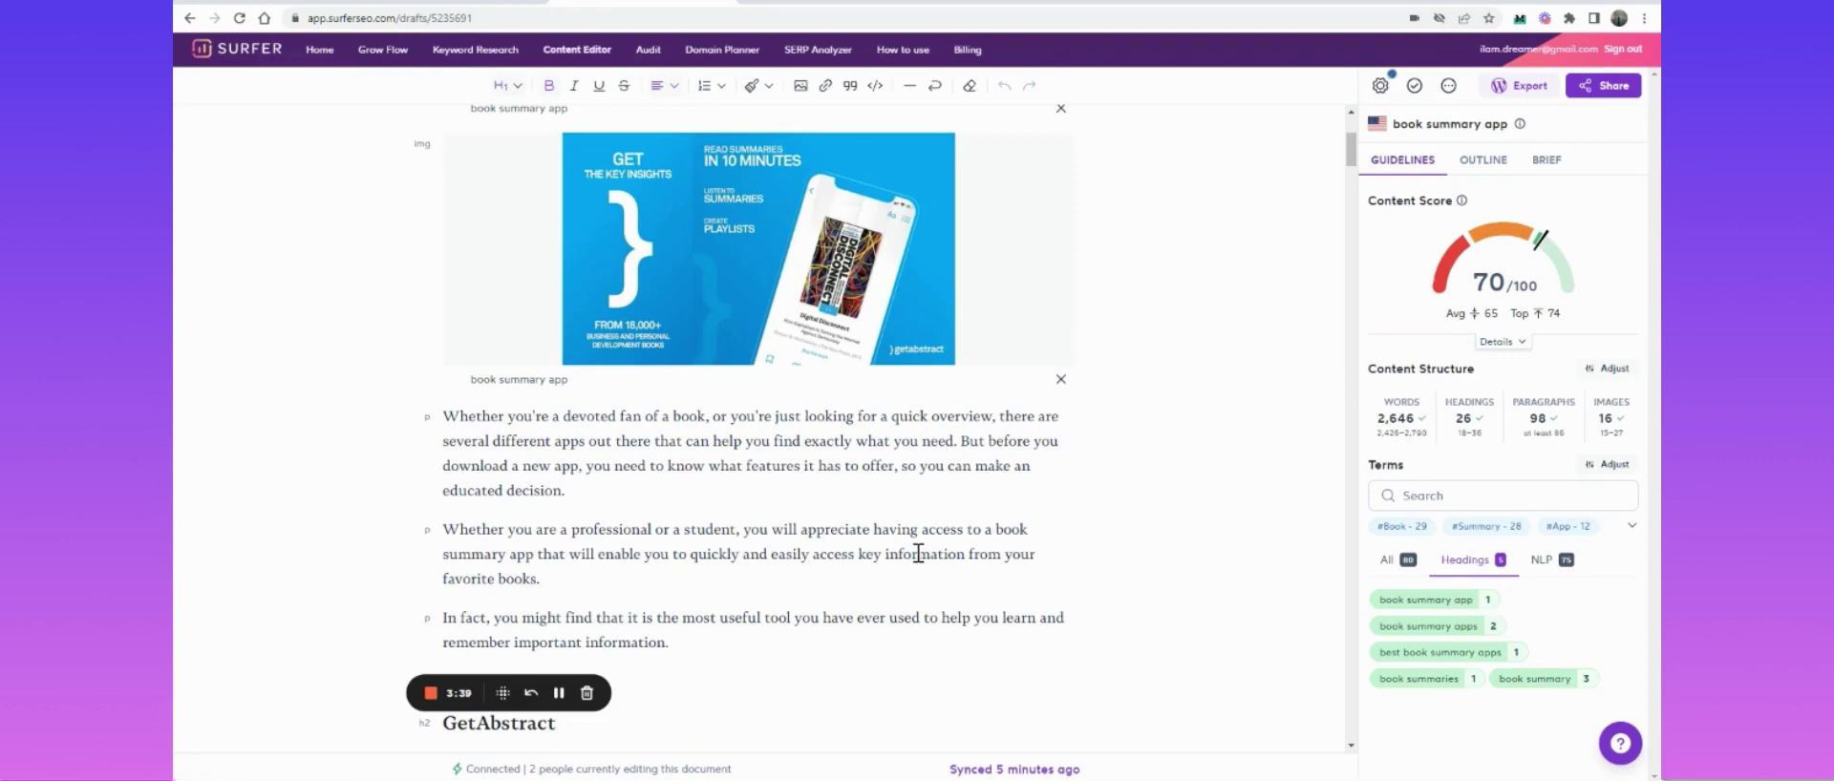
{"action": "scroll", "coordinate": [918, 554], "scroll_direction": "down", "scroll_amount": 6}
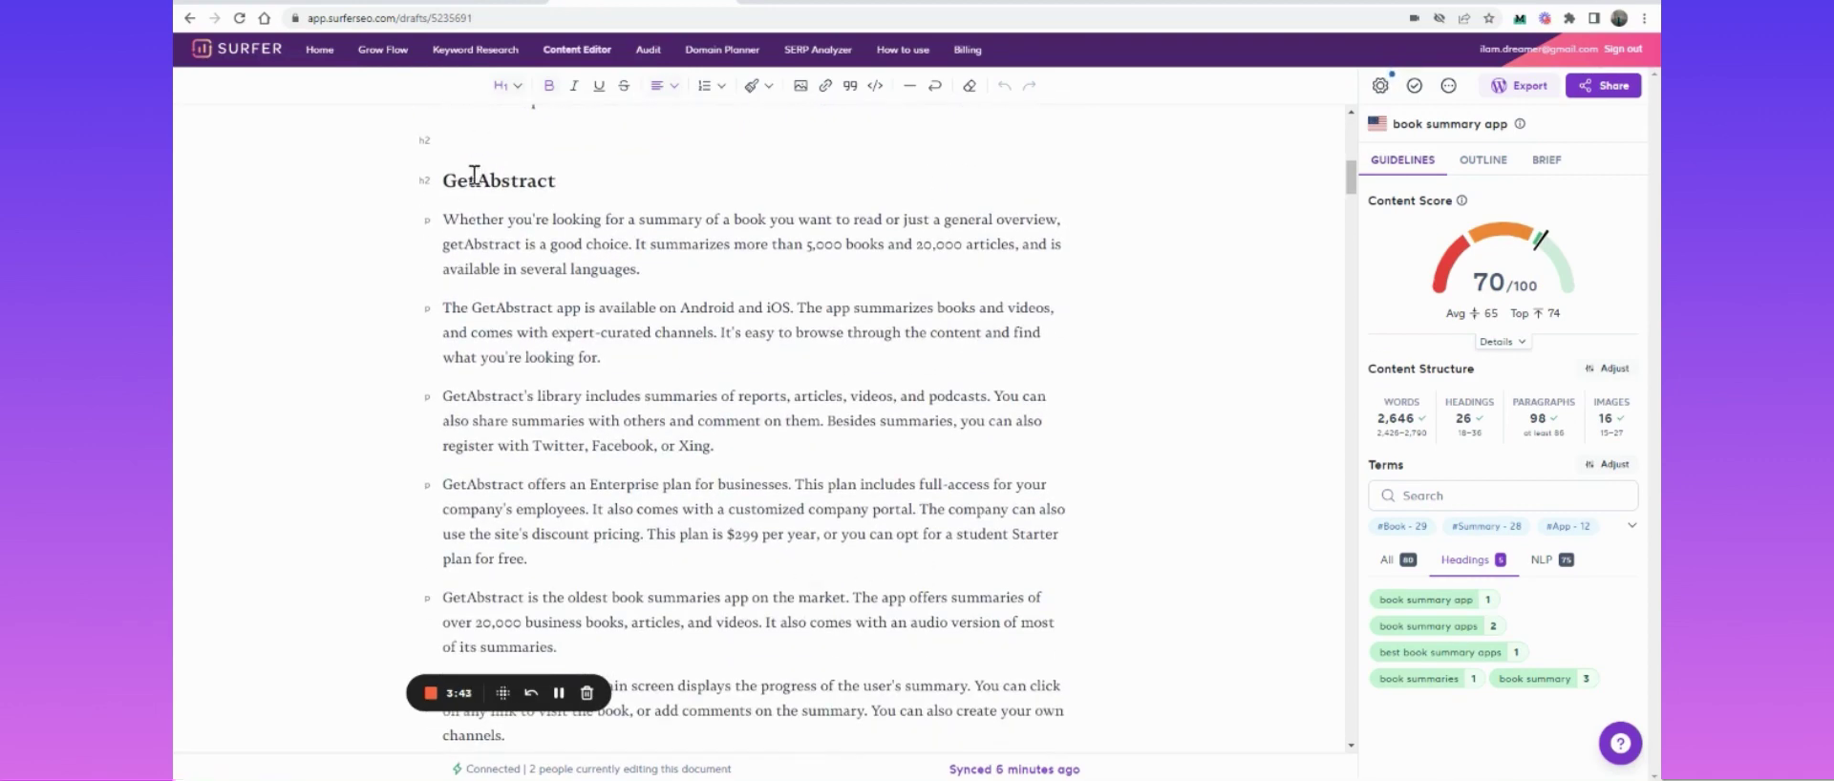
{"action": "left_click_drag", "start_coordinate": [469, 181], "coordinate": [490, 181]}
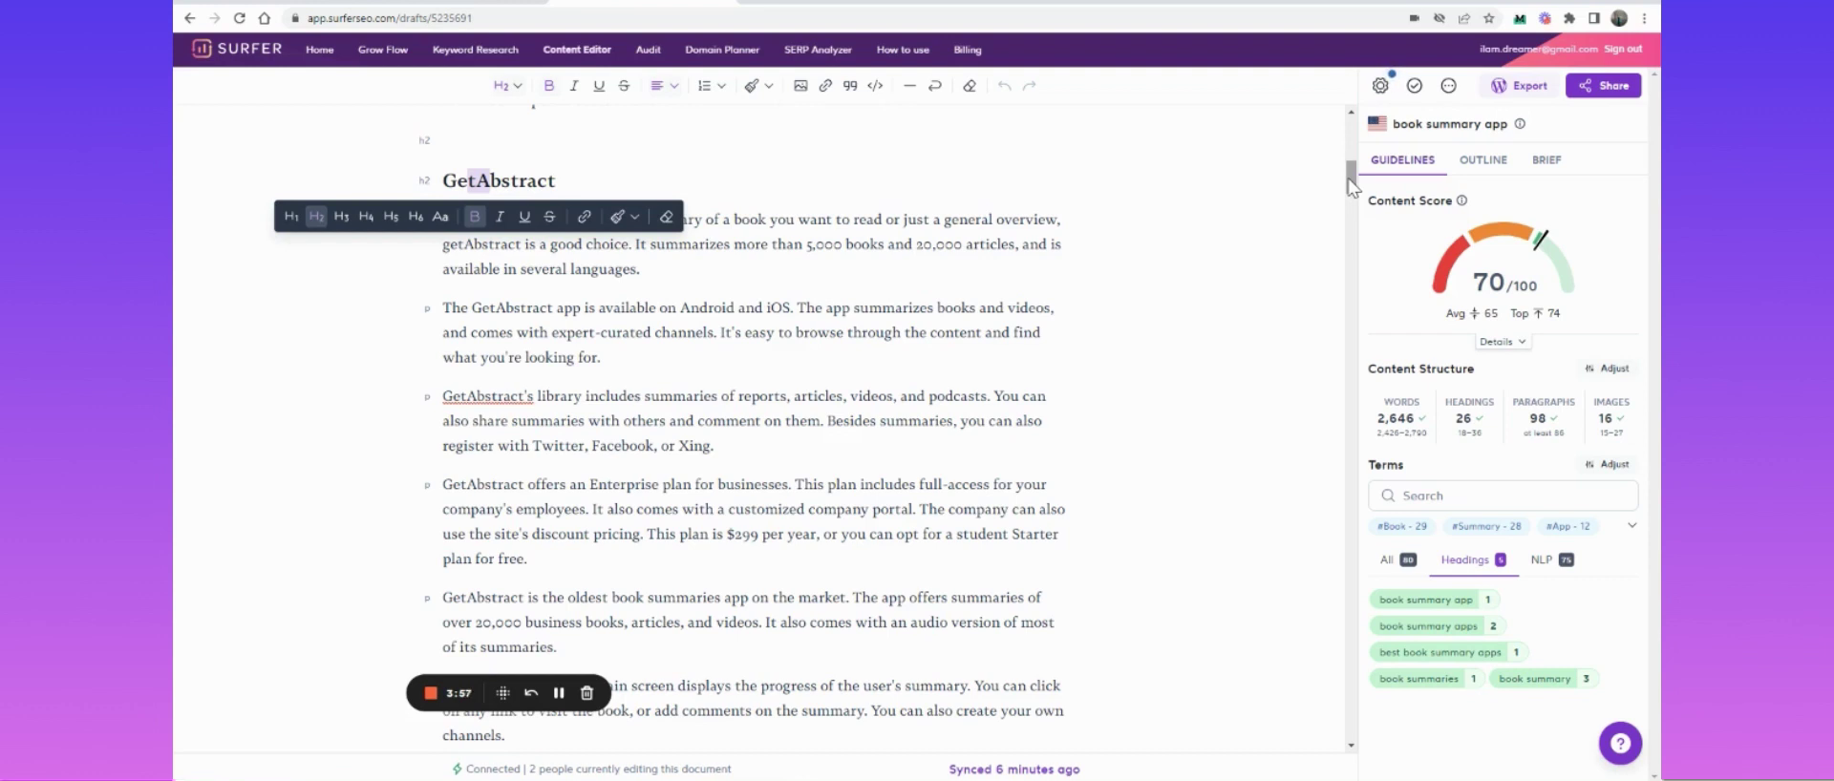
- Review the organic competitors for "book summary app" by content score, authority and word count, and return to the draft's content score
{"action": "mouse_move", "coordinate": [1519, 282]}
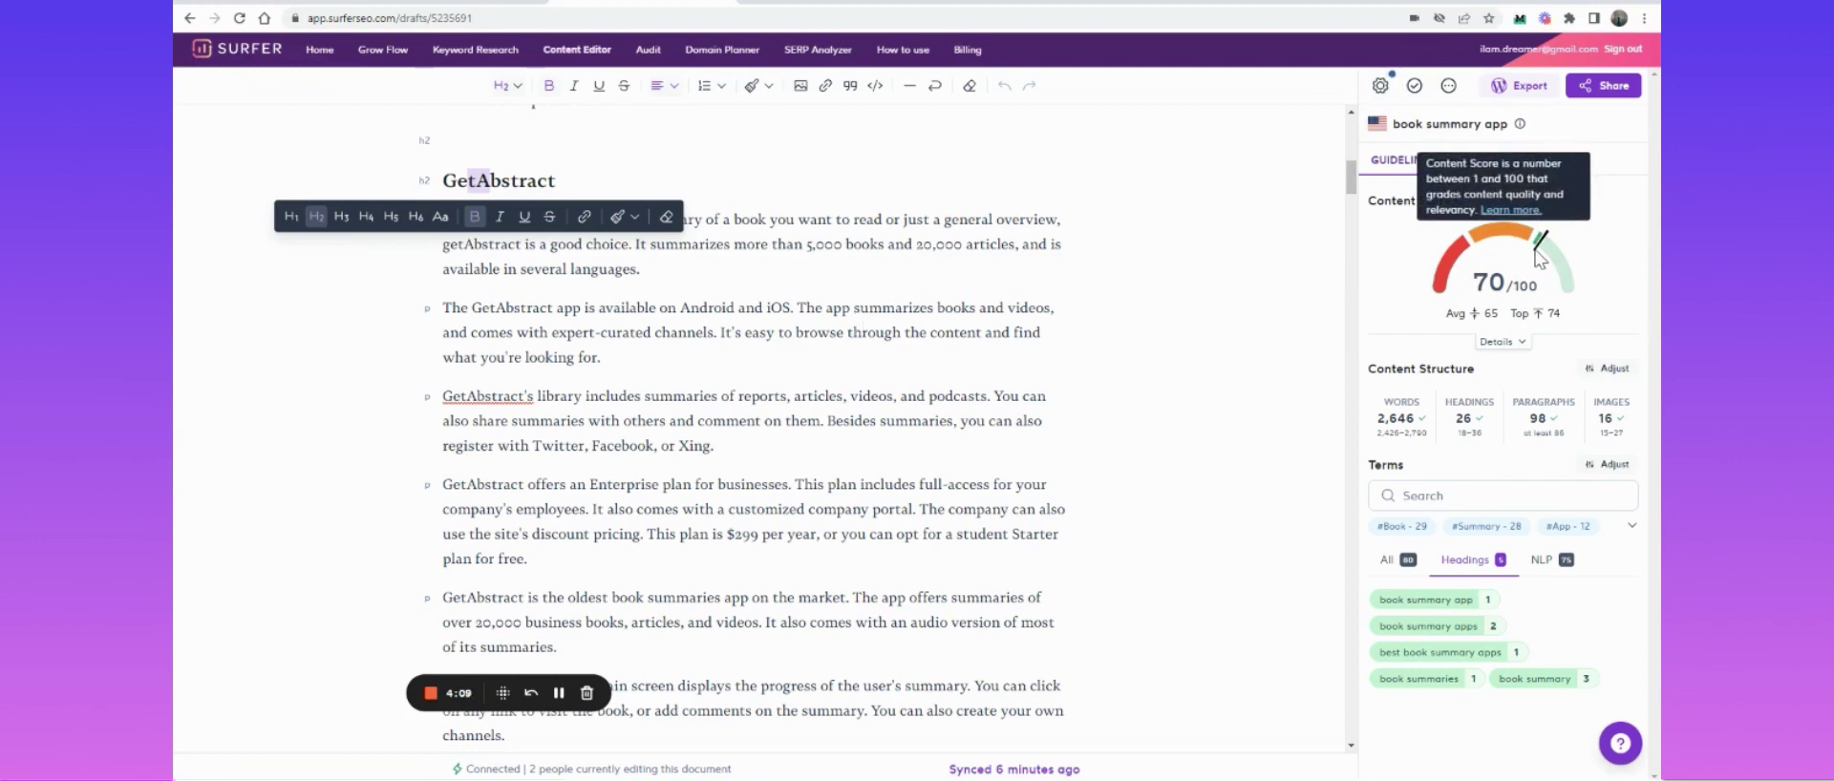
{"action": "left_click", "coordinate": [1381, 86]}
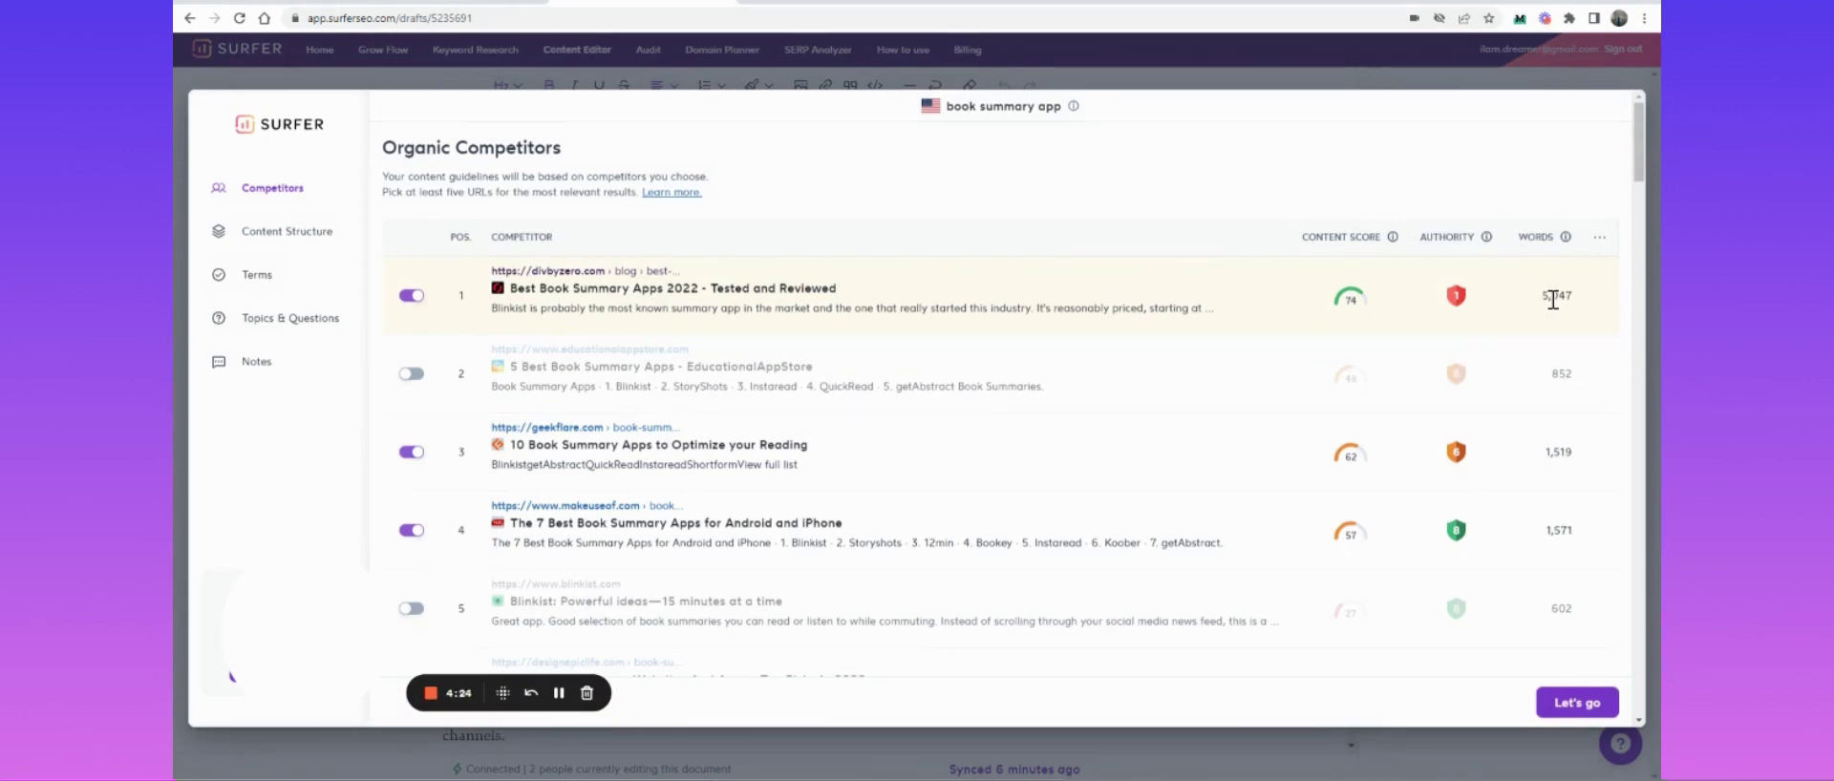
{"action": "scroll", "coordinate": [1206, 447], "scroll_direction": "down", "scroll_amount": 1}
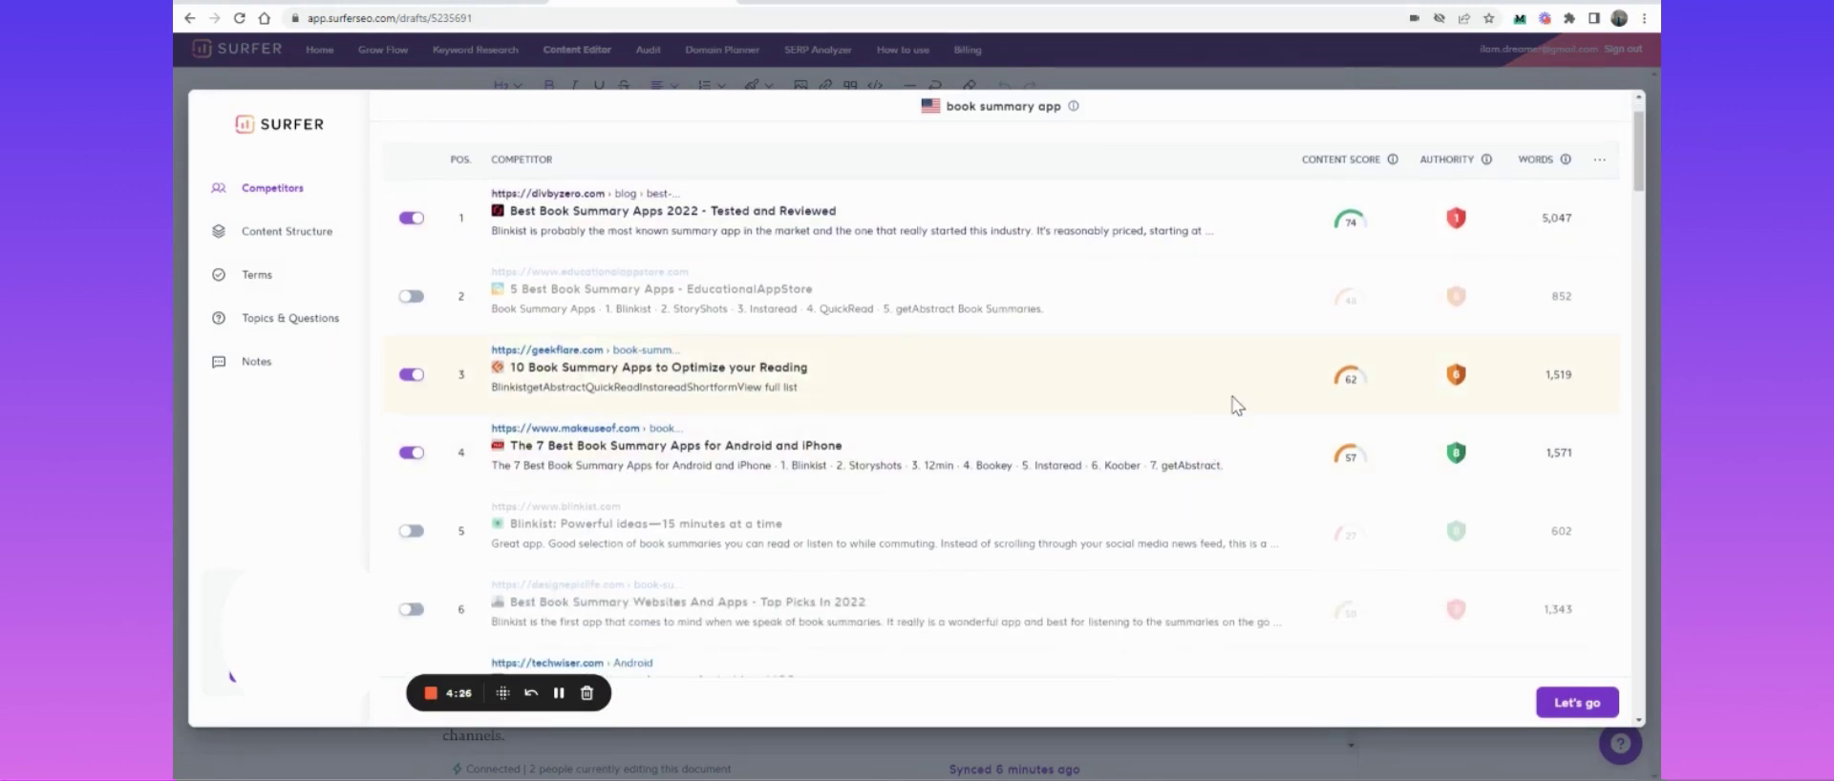
{"action": "scroll", "coordinate": [1233, 397], "scroll_direction": "down", "scroll_amount": 2}
{"action": "scroll", "coordinate": [1233, 397], "scroll_direction": "down", "scroll_amount": 1}
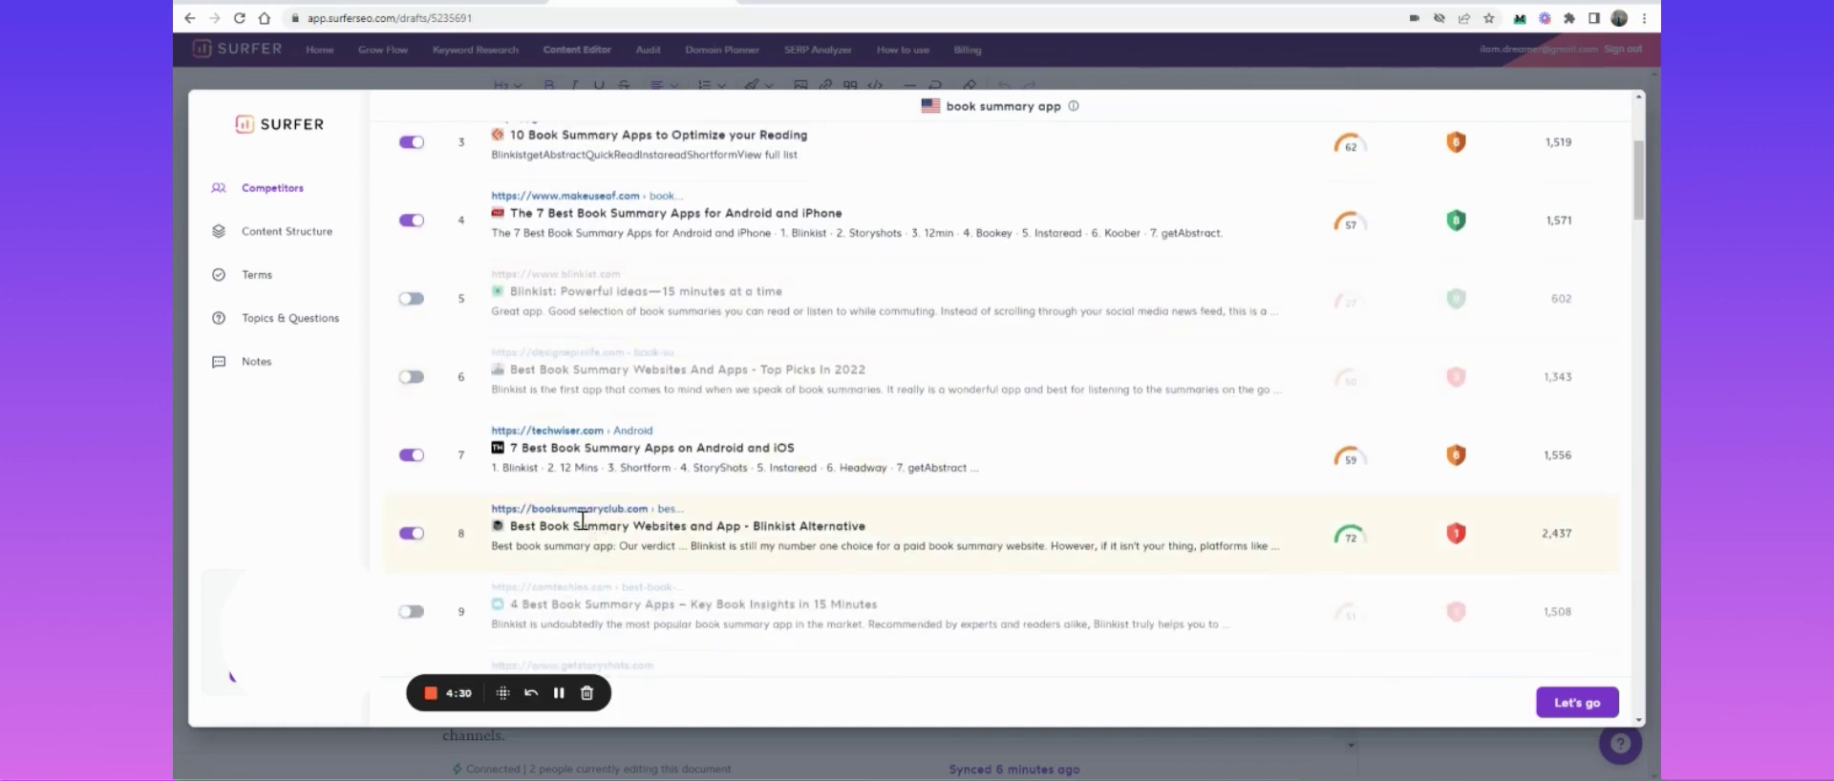
{"action": "scroll", "coordinate": [592, 524], "scroll_direction": "down", "scroll_amount": 4}
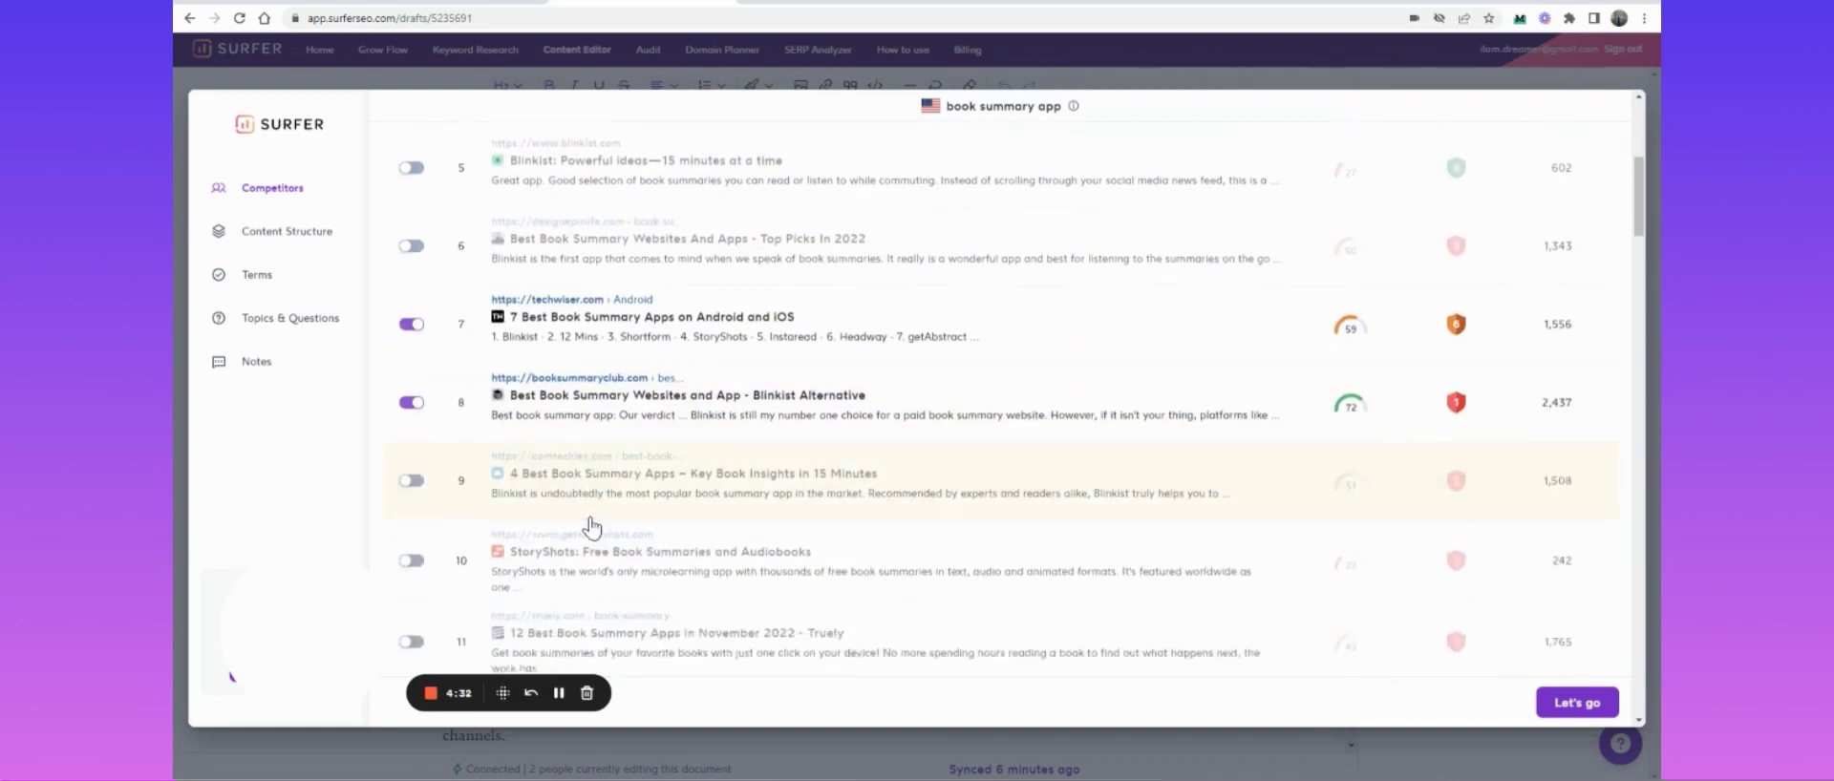
{"action": "scroll", "coordinate": [592, 524], "scroll_direction": "down", "scroll_amount": 4}
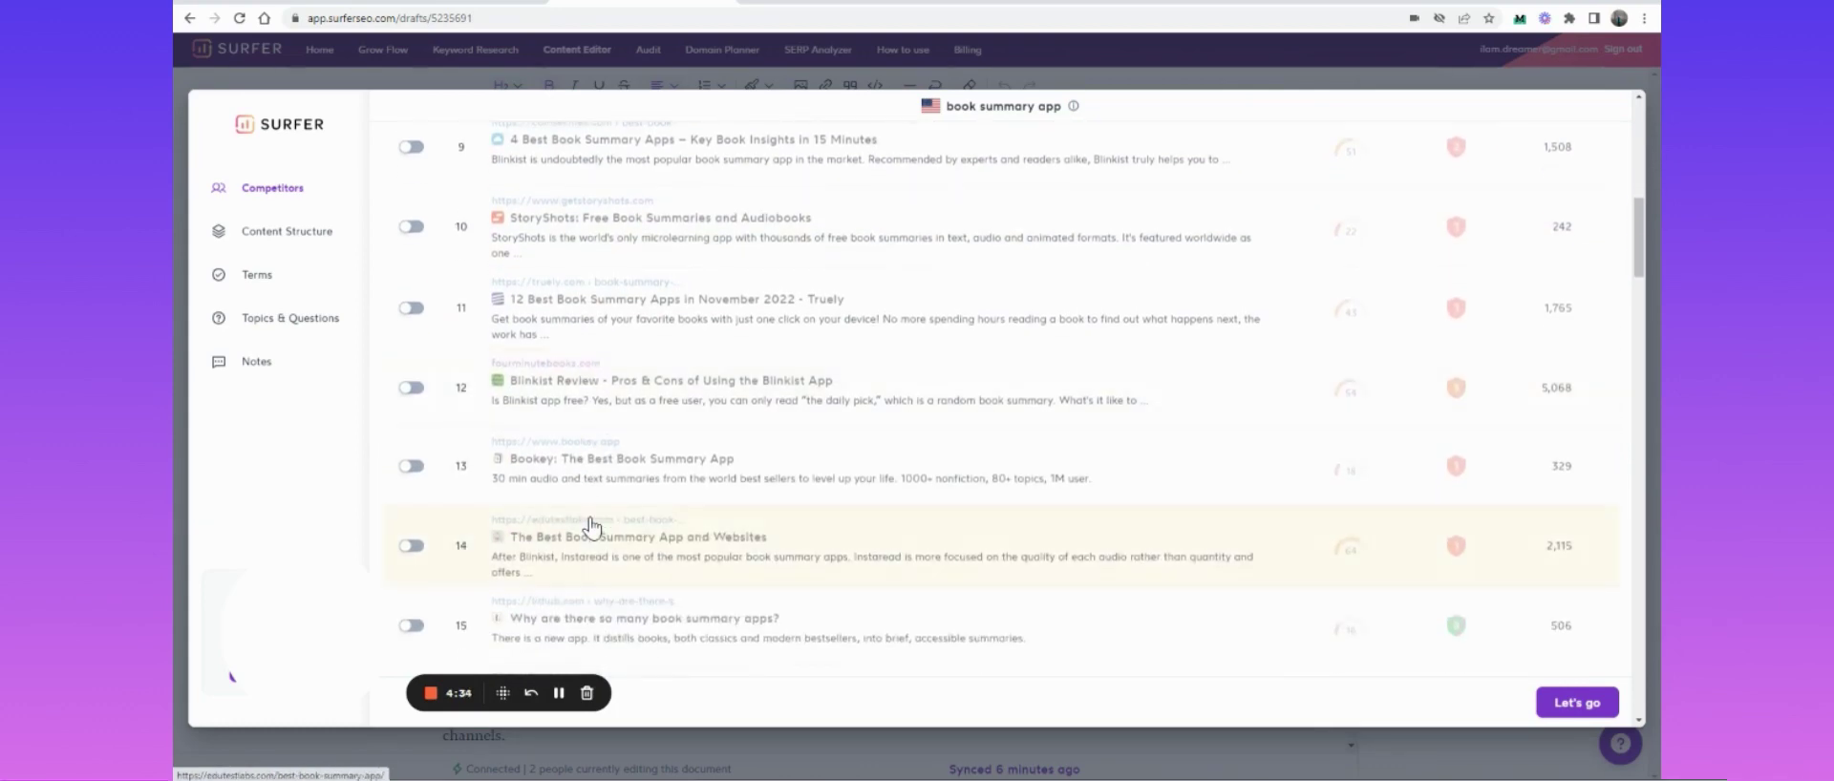
{"action": "scroll", "coordinate": [593, 524], "scroll_direction": "down", "scroll_amount": 2}
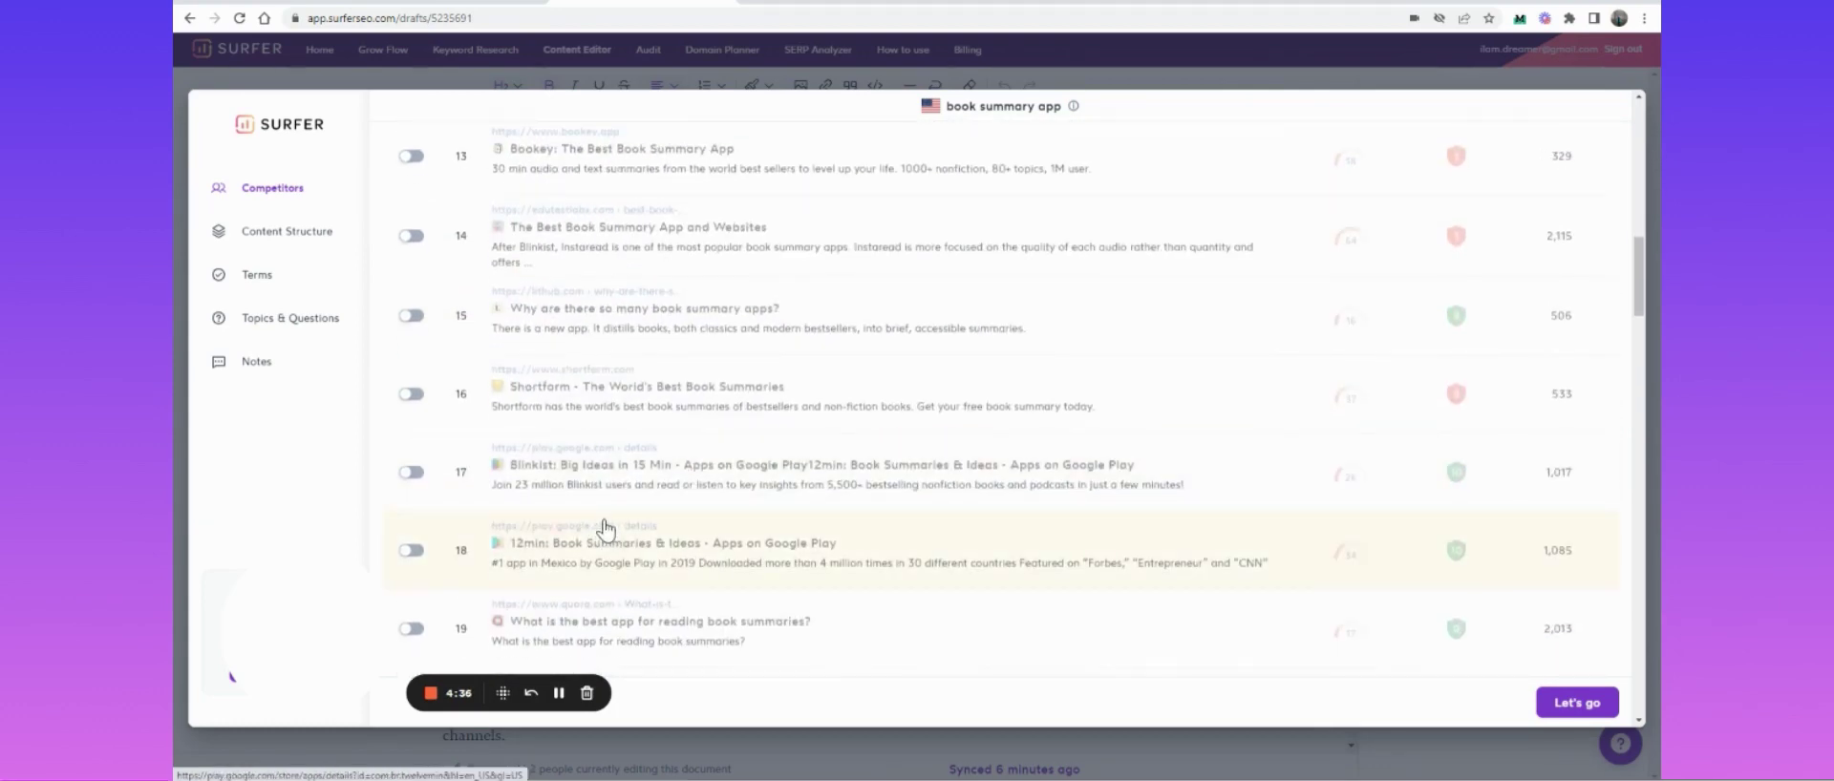
{"action": "scroll", "coordinate": [604, 528], "scroll_direction": "up", "scroll_amount": 14}
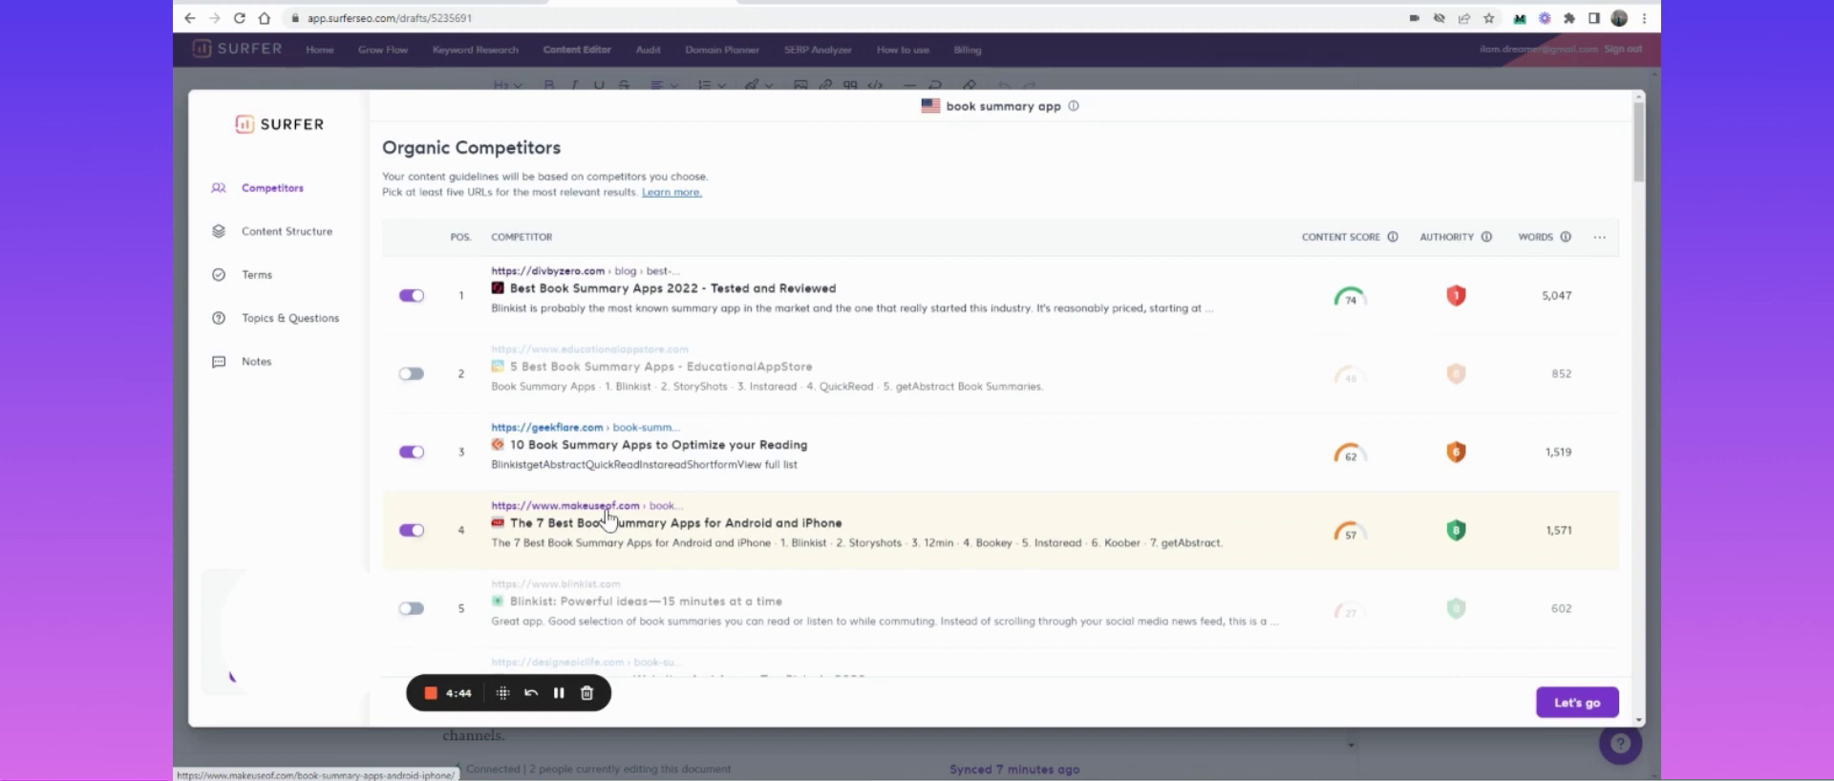
{"action": "left_click", "coordinate": [358, 71]}
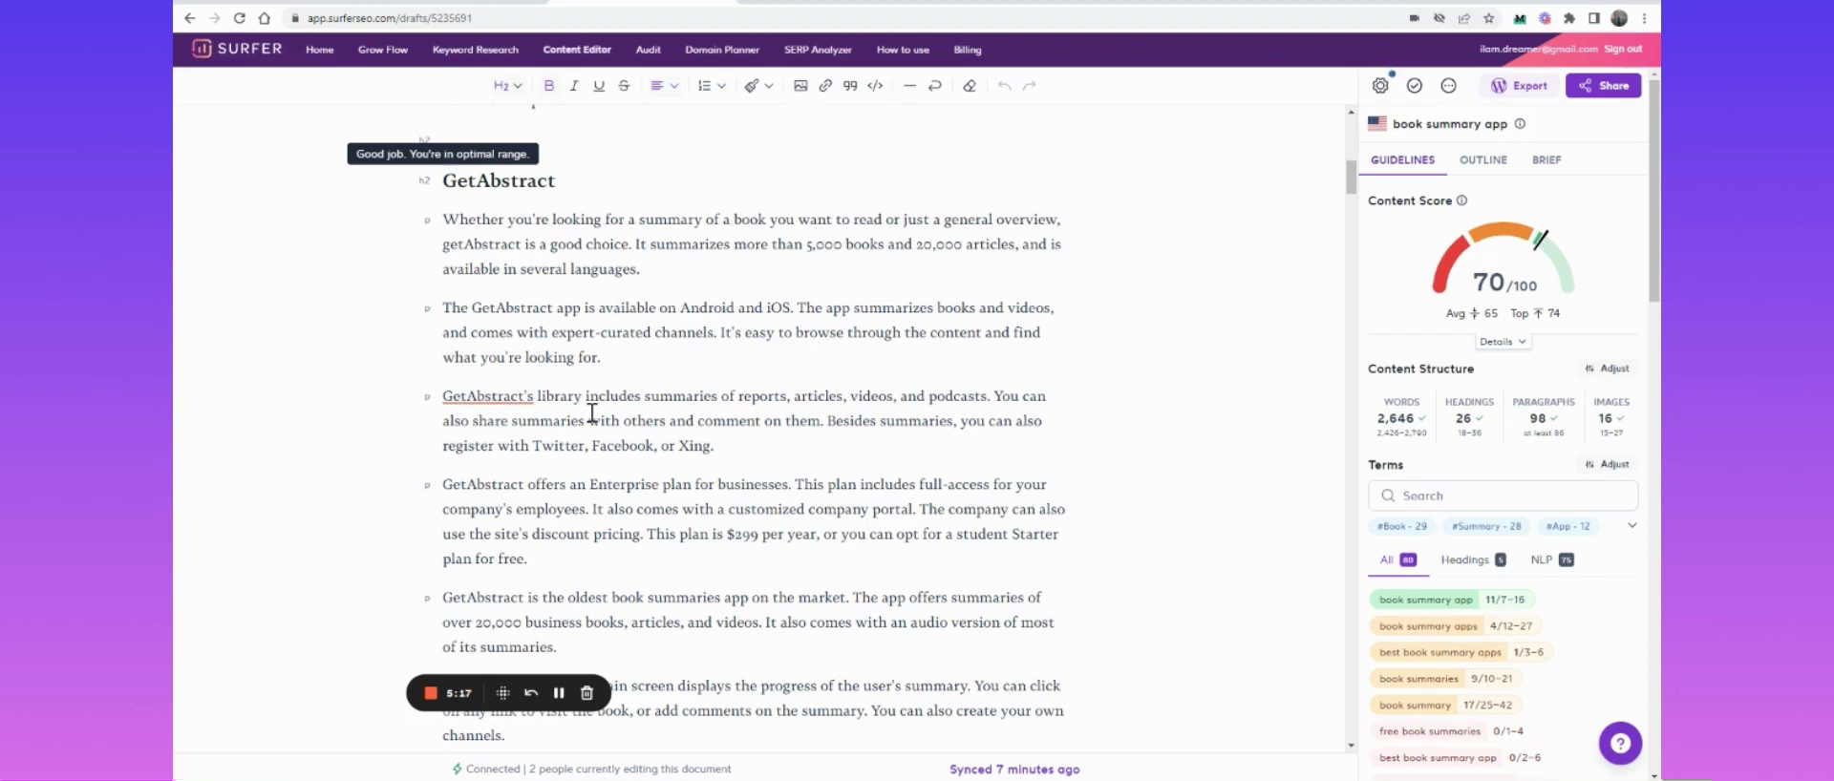
{"action": "mouse_move", "coordinate": [1561, 256]}
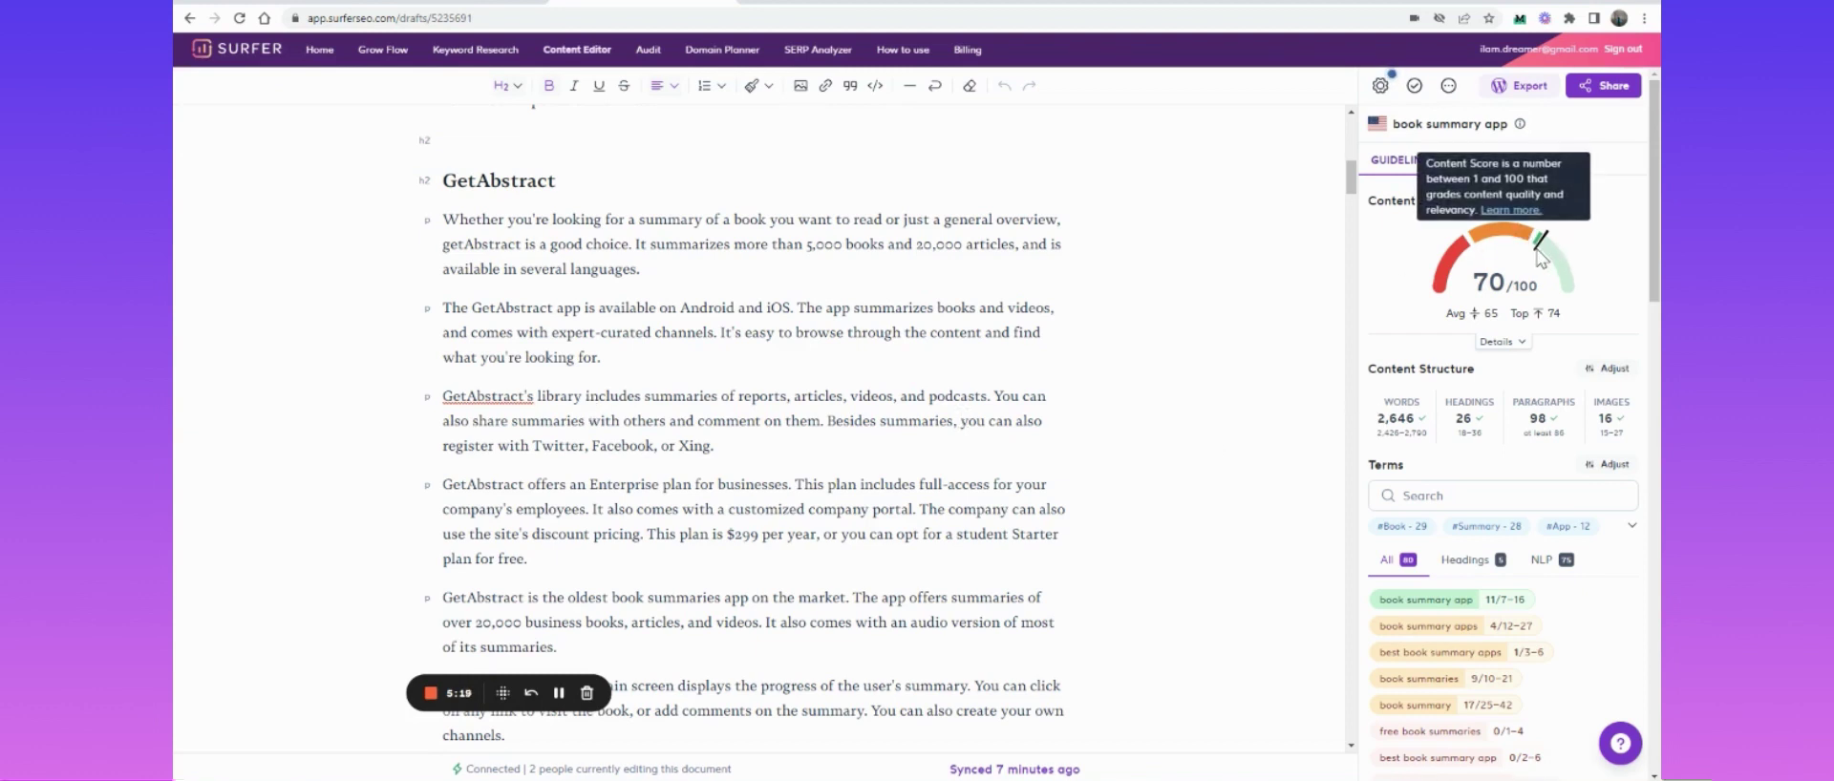